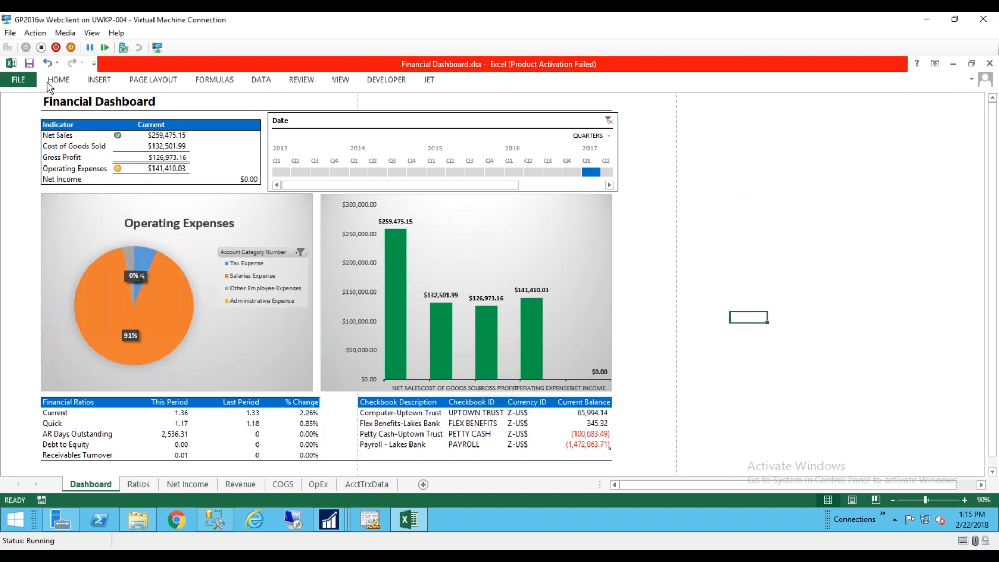
Open the workbook's data connections and display the definition of the AccountTransactions2 connection
{"action": "left_click", "coordinate": [264, 82]}
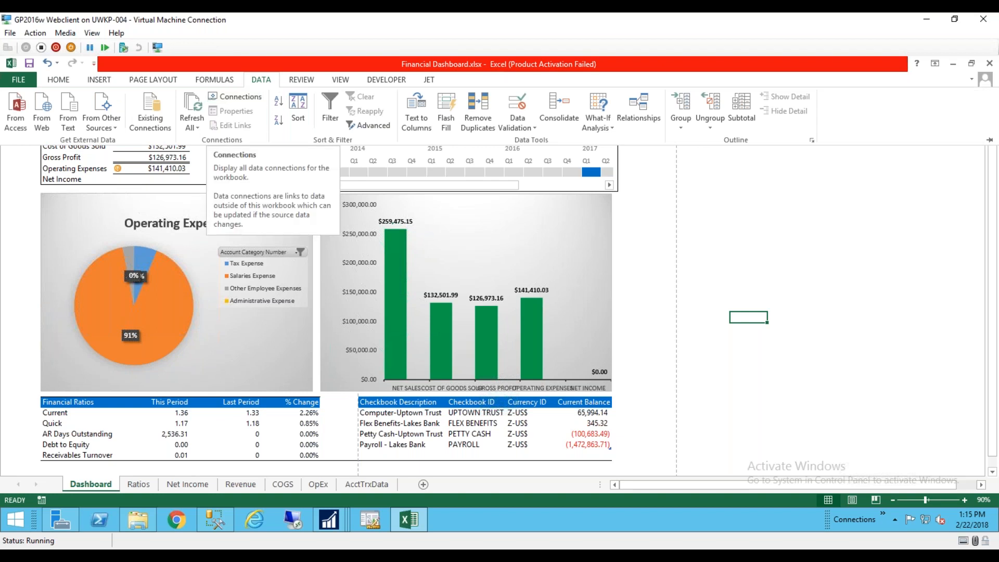
{"action": "left_click", "coordinate": [230, 98]}
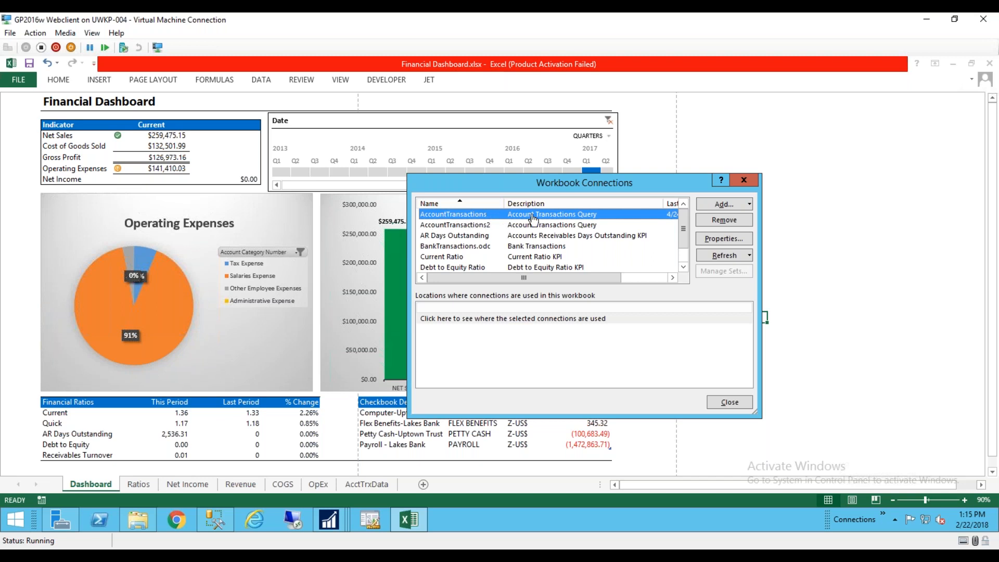
{"action": "left_click", "coordinate": [495, 225]}
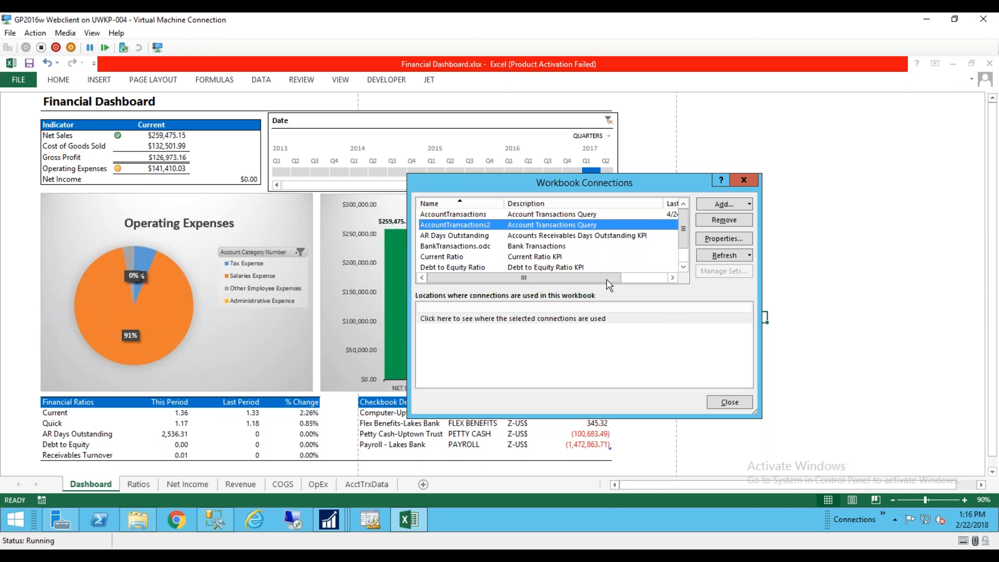
{"action": "left_click", "coordinate": [726, 238]}
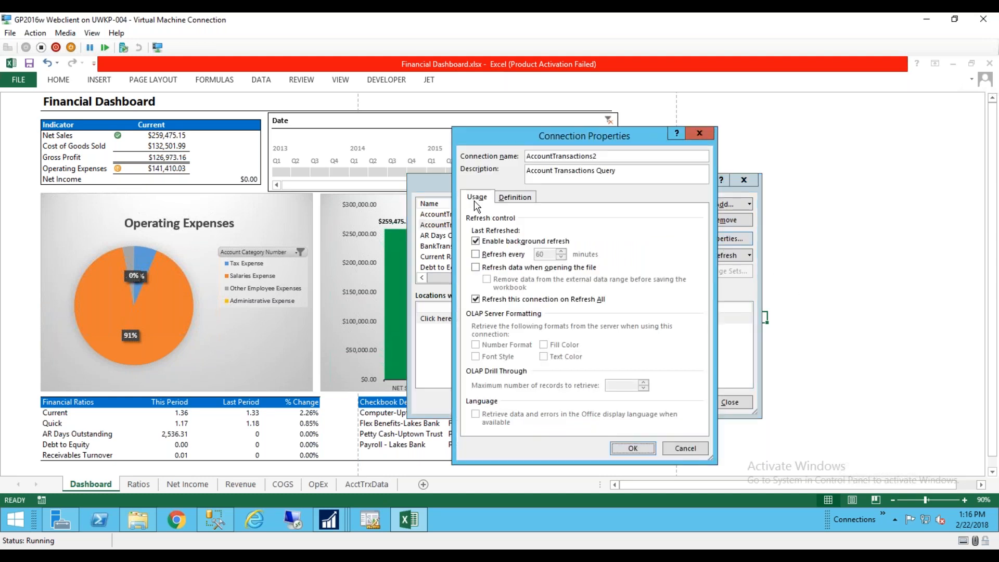
{"action": "left_click", "coordinate": [513, 201]}
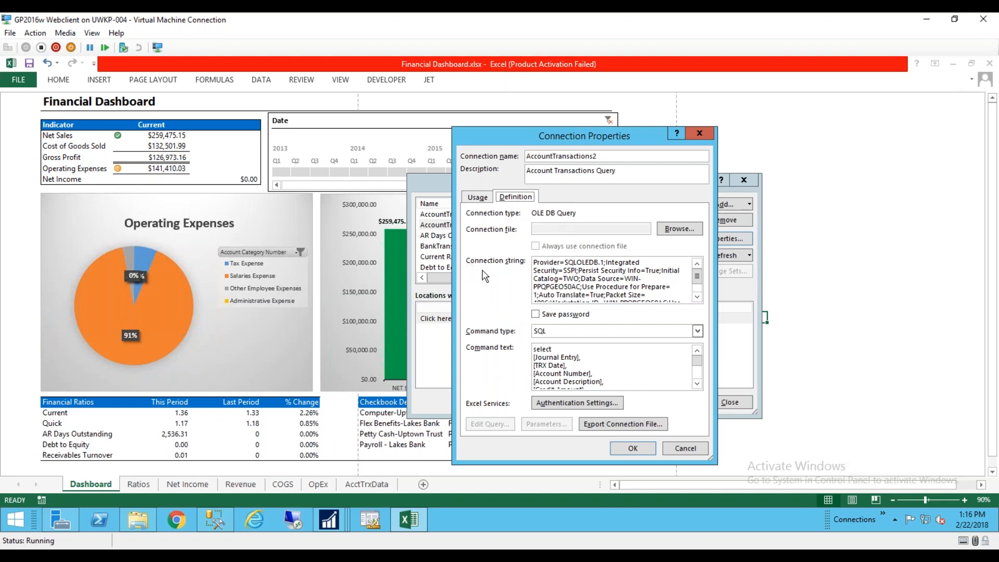
Read through the full connection string of AccountTransactions2 and return to its beginning
{"action": "left_click", "coordinate": [697, 298]}
{"action": "left_click", "coordinate": [697, 297]}
{"action": "left_click", "coordinate": [698, 297]}
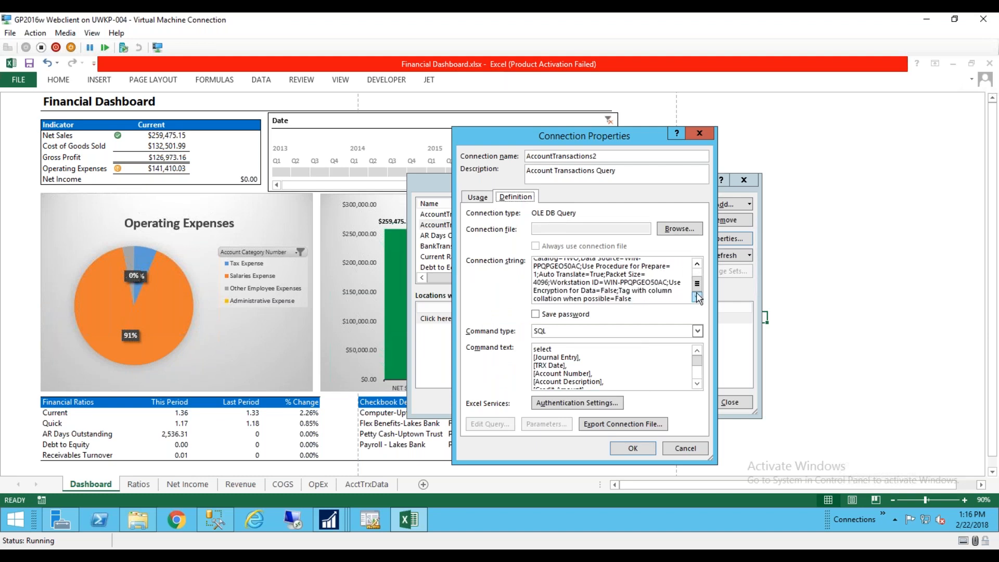
{"action": "left_click", "coordinate": [699, 279]}
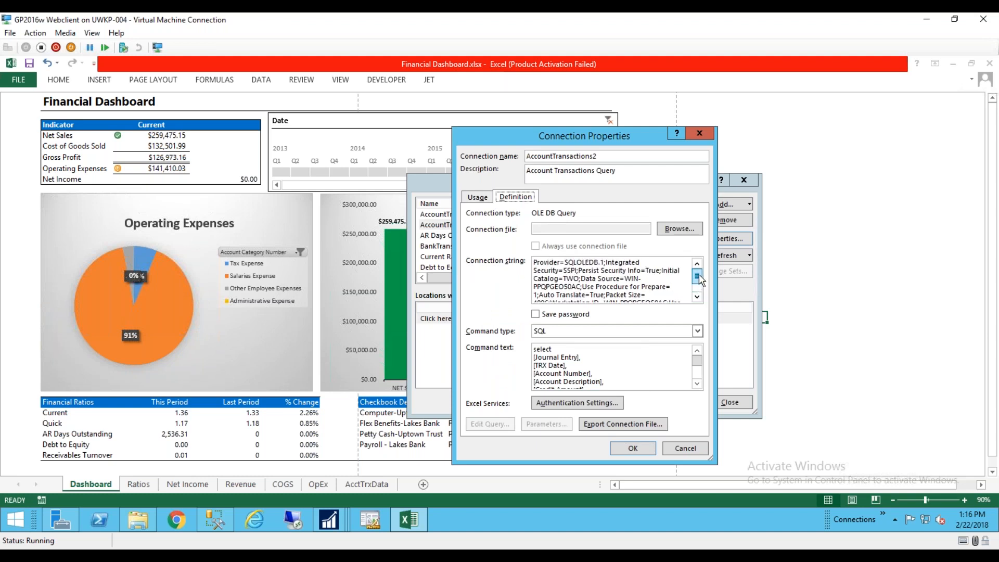
{"action": "left_click_drag", "start_coordinate": [700, 280], "coordinate": [520, 252]}
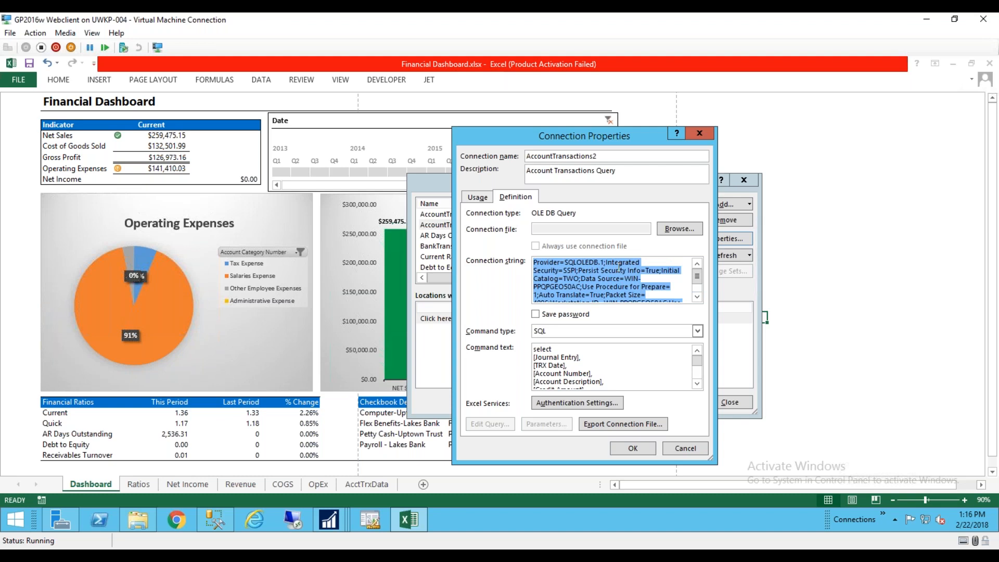
{"action": "left_click", "coordinate": [564, 263]}
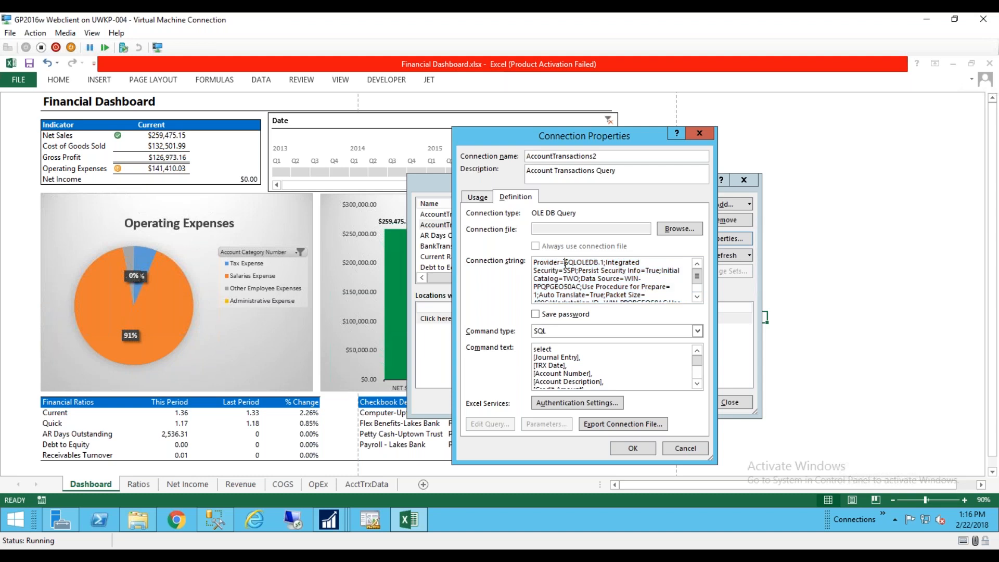
Examine the provider, integrated security, initial catalog and data source entries in the connection string
{"action": "left_click_drag", "start_coordinate": [535, 263], "coordinate": [586, 268]}
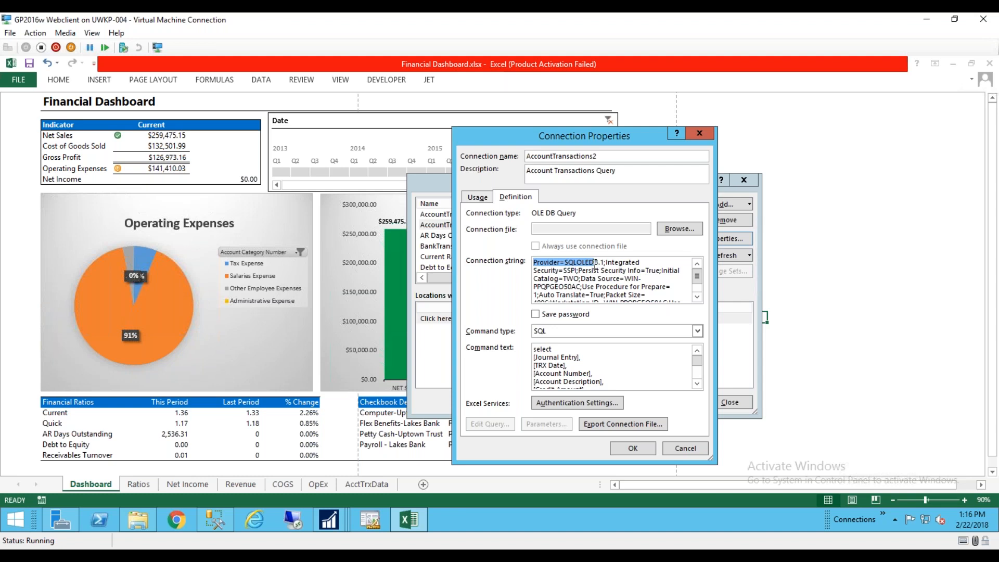
{"action": "left_click_drag", "start_coordinate": [537, 270], "coordinate": [592, 274]}
{"action": "left_click", "coordinate": [568, 271]}
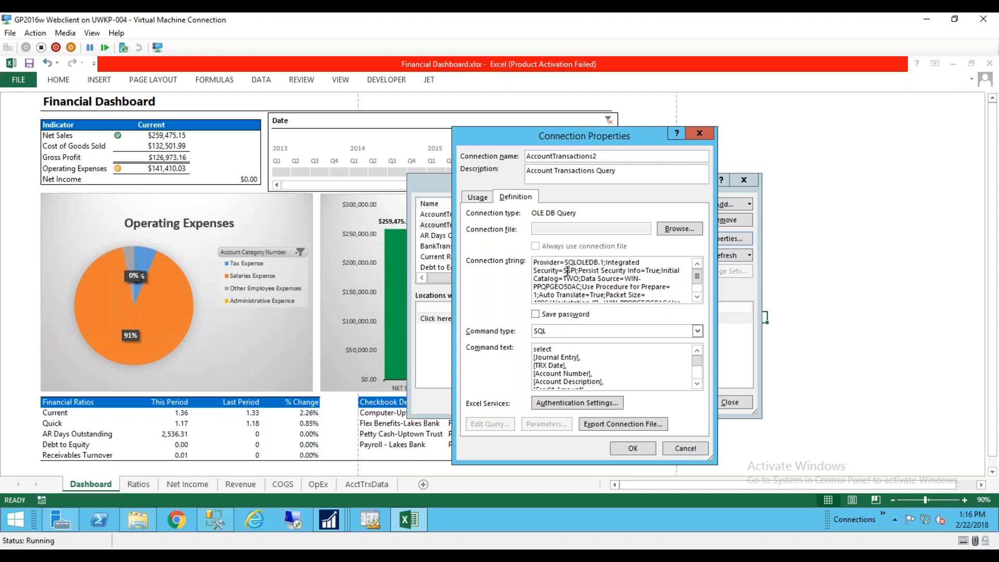
{"action": "left_click_drag", "start_coordinate": [569, 269], "coordinate": [677, 273]}
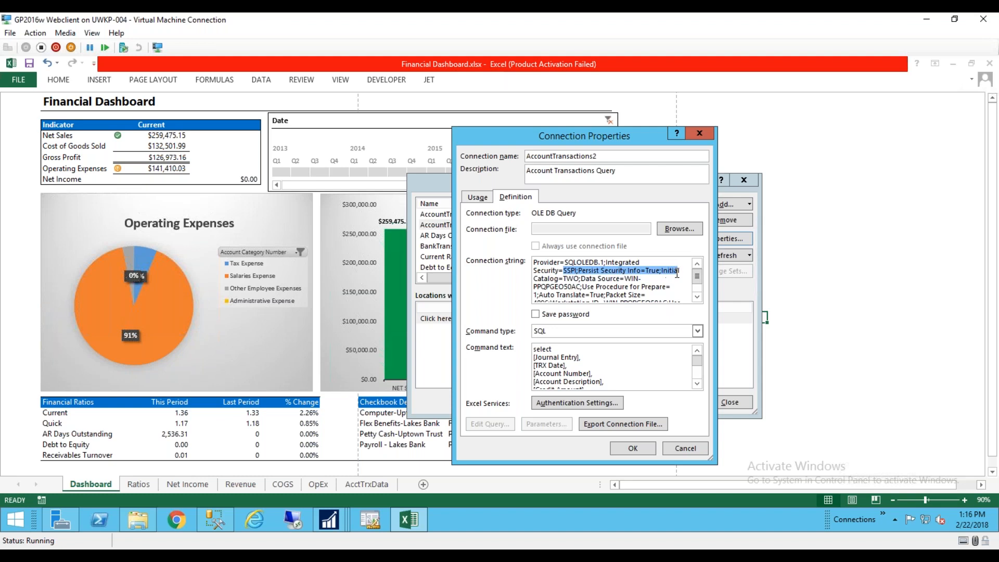
{"action": "left_click", "coordinate": [555, 279]}
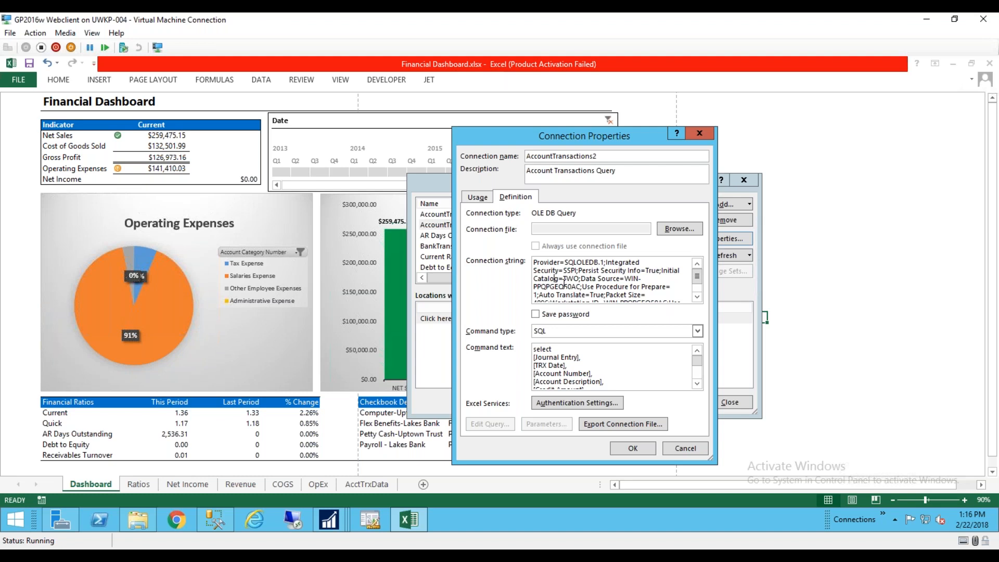
{"action": "left_click_drag", "start_coordinate": [565, 286], "coordinate": [568, 280]}
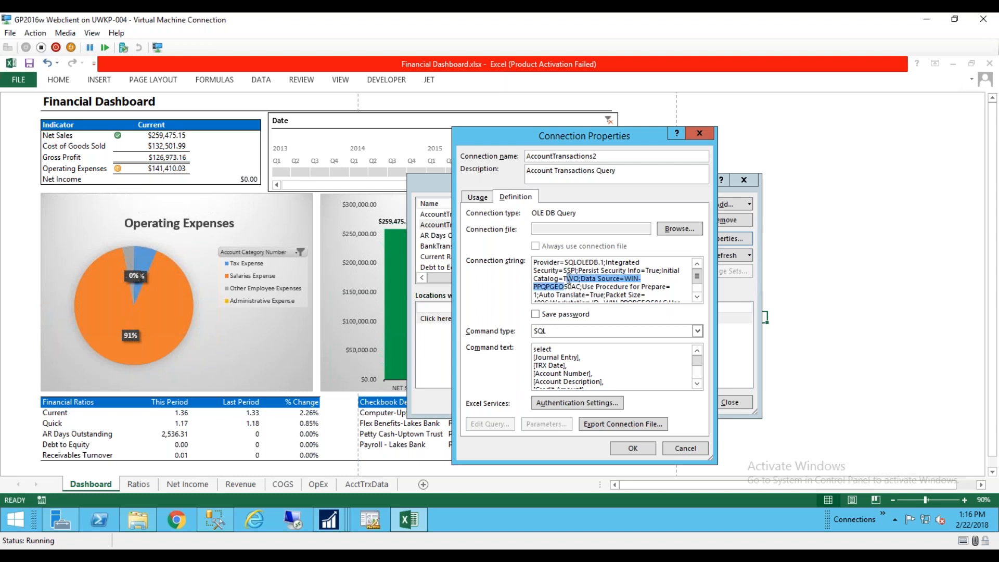
{"action": "left_click", "coordinate": [587, 281]}
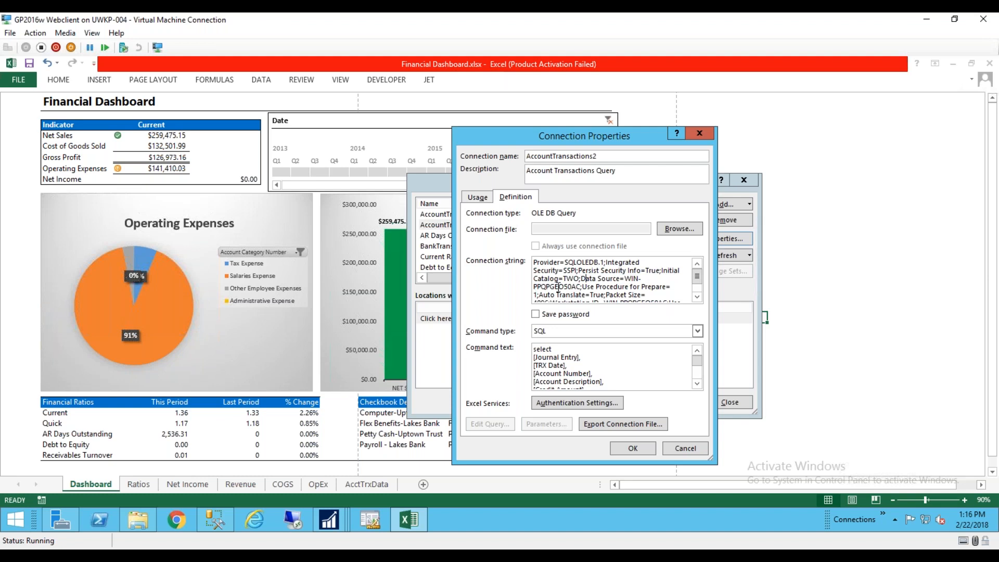
{"action": "left_click_drag", "start_coordinate": [549, 285], "coordinate": [582, 290]}
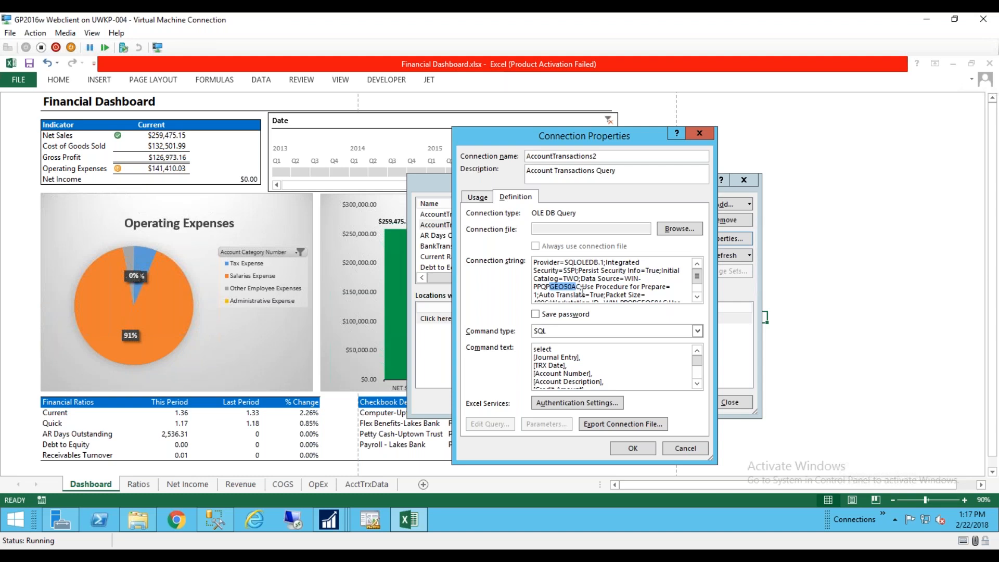
Switch to SQL Server Management Studio to check the server name against the data source, and return to Excel
{"action": "left_click", "coordinate": [216, 526]}
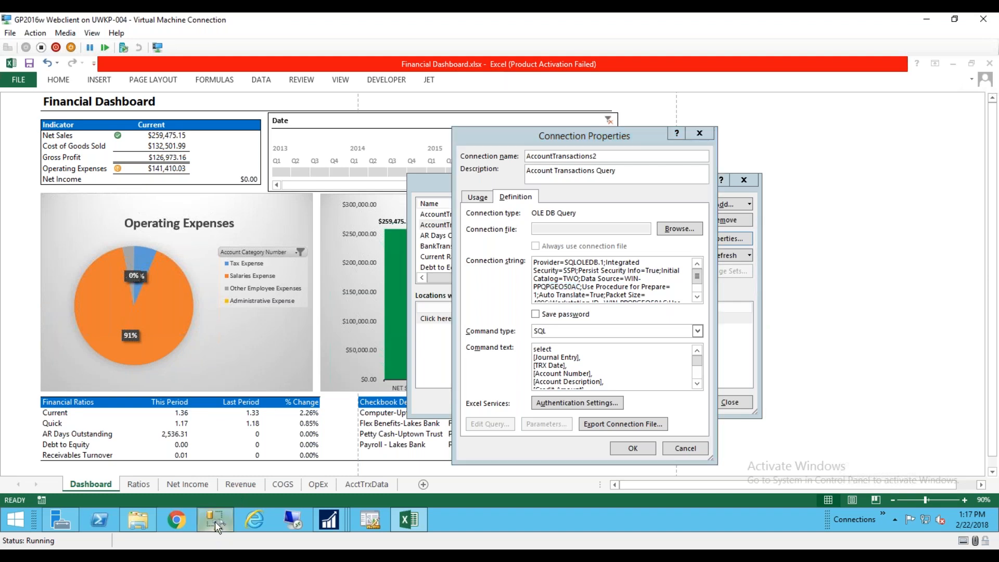
{"action": "left_click", "coordinate": [216, 517]}
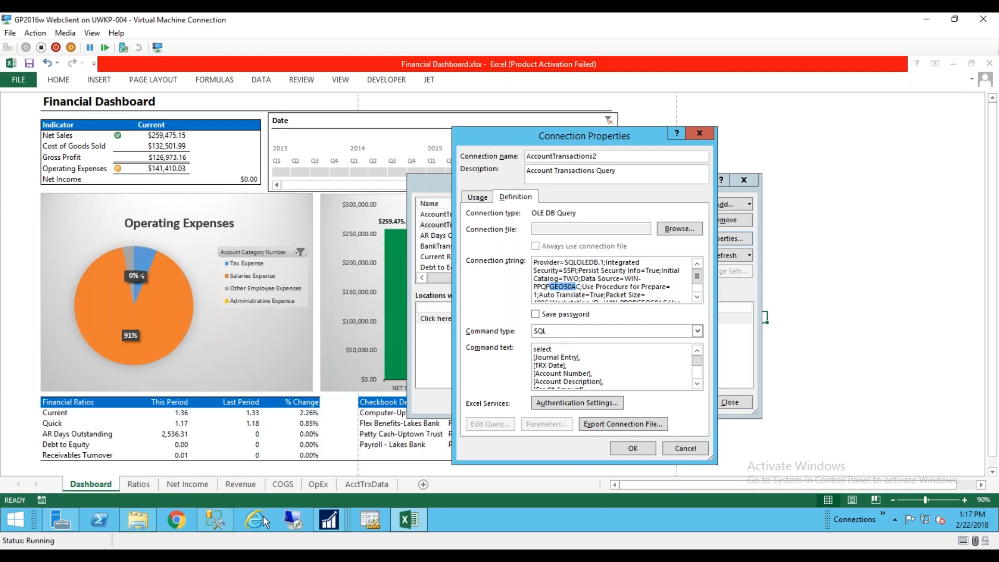
{"action": "left_click", "coordinate": [217, 513]}
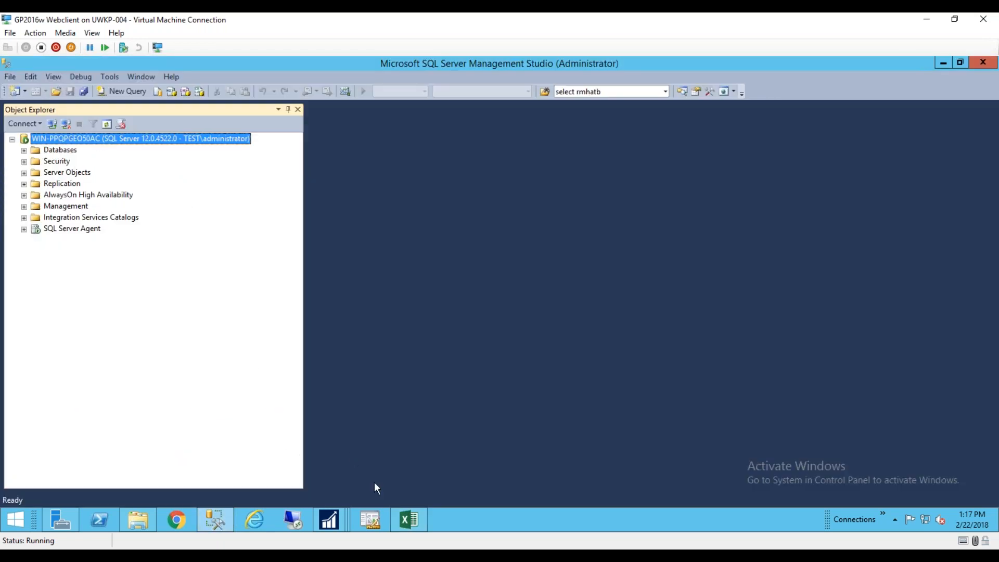
{"action": "left_click", "coordinate": [415, 521]}
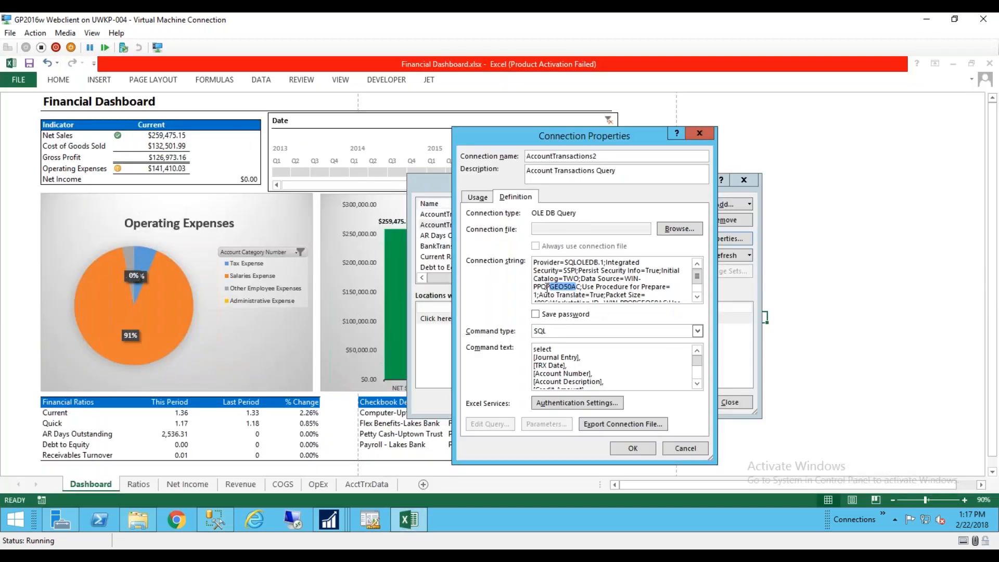
Examine the rest of the connection string, from the data source through packet size, workstation ID and encryption, and select the whole string
{"action": "left_click", "coordinate": [534, 286]}
{"action": "left_click_drag", "start_coordinate": [534, 287], "coordinate": [579, 278]}
{"action": "left_click_drag", "start_coordinate": [594, 287], "coordinate": [645, 296]}
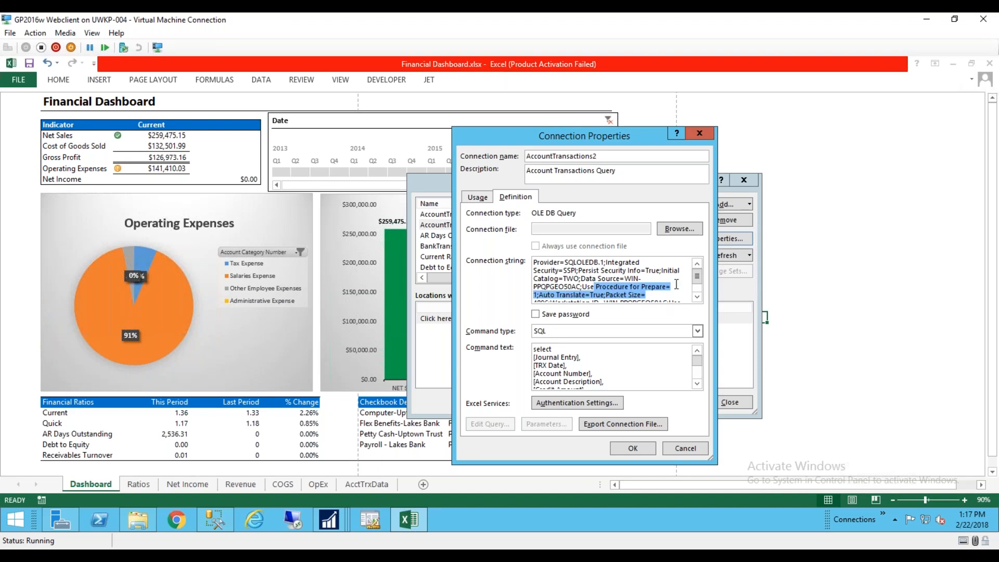
{"action": "left_click", "coordinate": [696, 296]}
{"action": "left_click", "coordinate": [697, 297]}
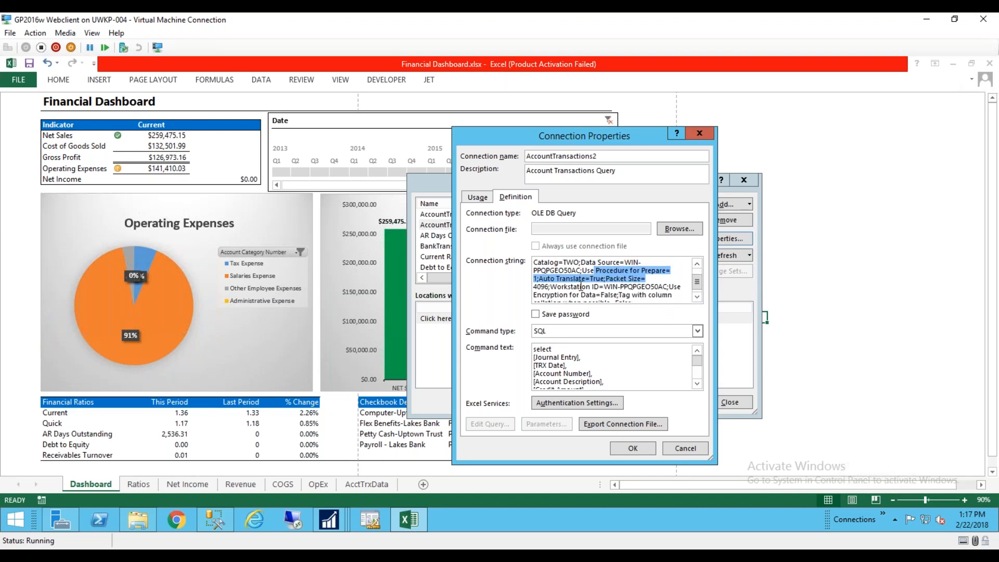
{"action": "left_click_drag", "start_coordinate": [555, 286], "coordinate": [654, 292]}
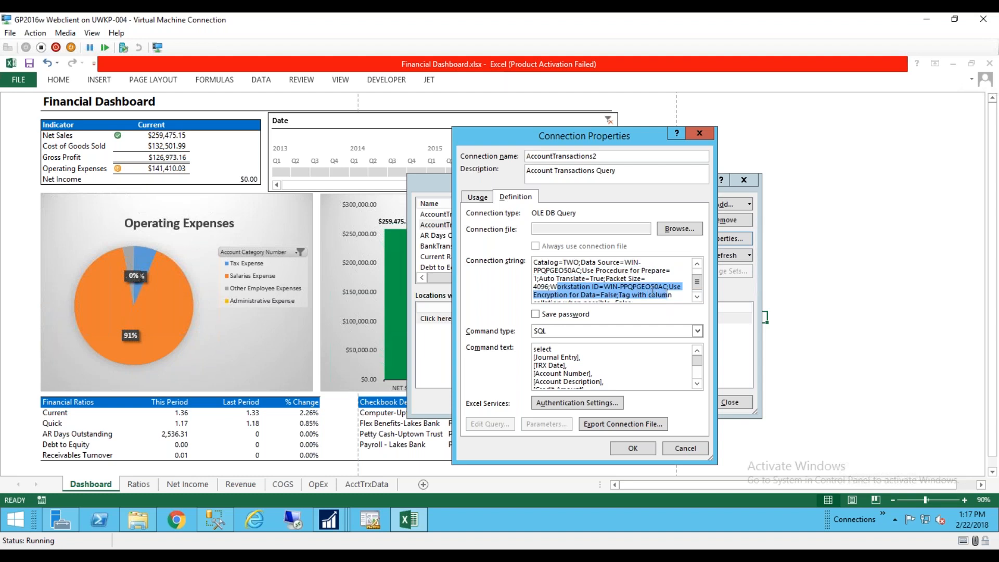
{"action": "scroll", "coordinate": [599, 275], "scroll_direction": "down", "scroll_amount": 1}
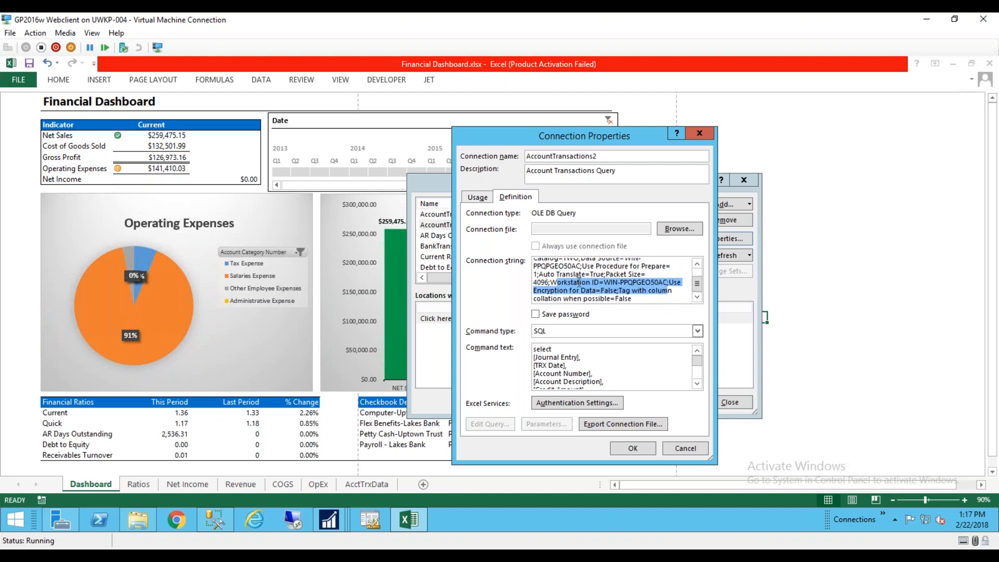
{"action": "left_click", "coordinate": [575, 295]}
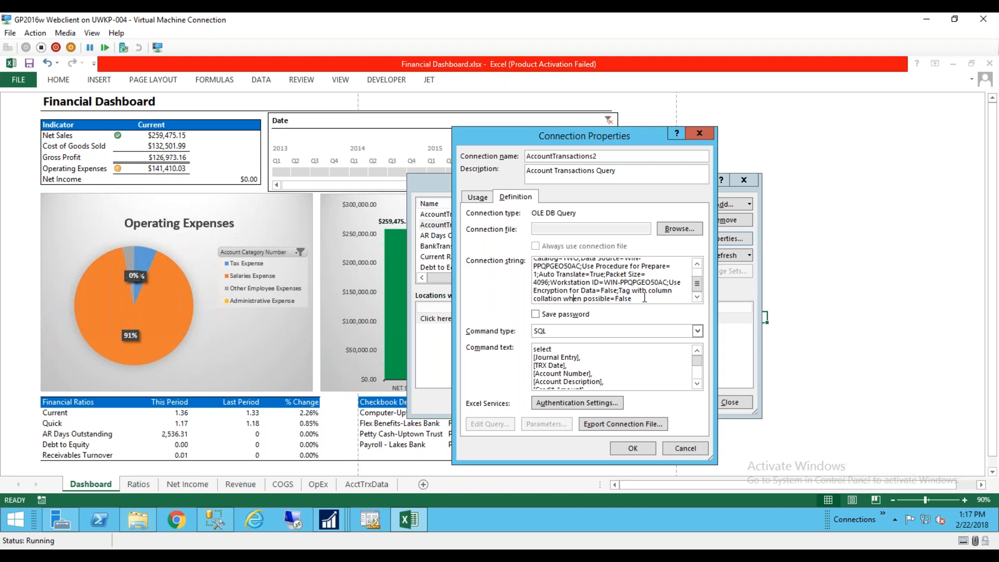
{"action": "key", "text": "ctrl+a"}
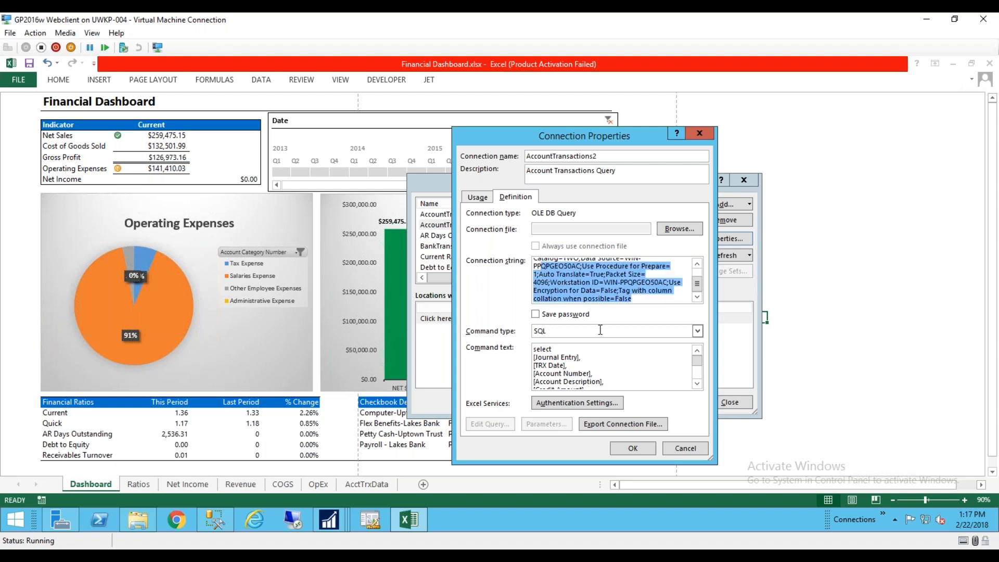
Examine the connection's SQL command text, from the selected fields to the AccountTransactions source in the from clause
{"action": "left_click", "coordinate": [628, 361]}
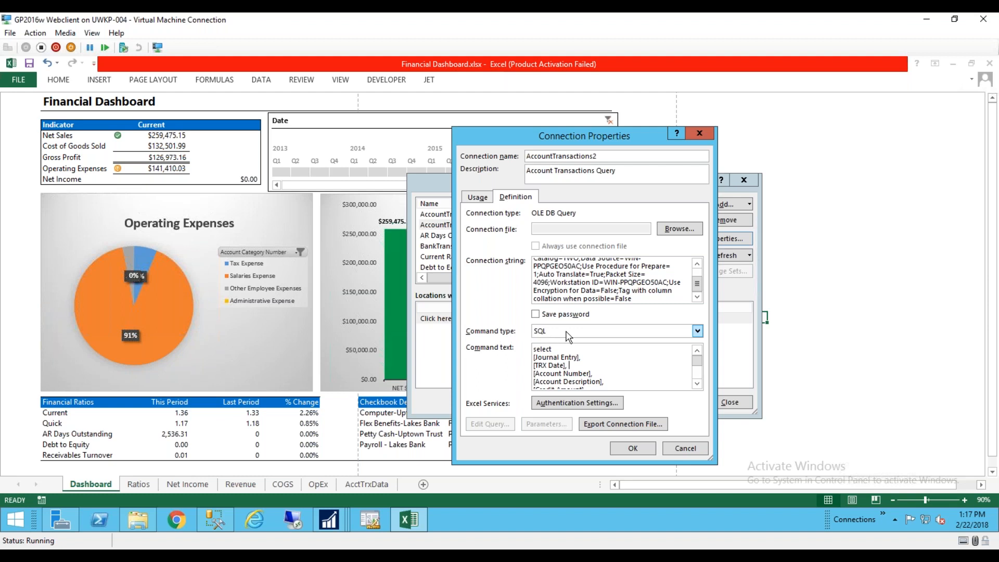
{"action": "left_click", "coordinate": [559, 349]}
{"action": "scroll", "coordinate": [605, 356], "scroll_direction": "down", "scroll_amount": 6}
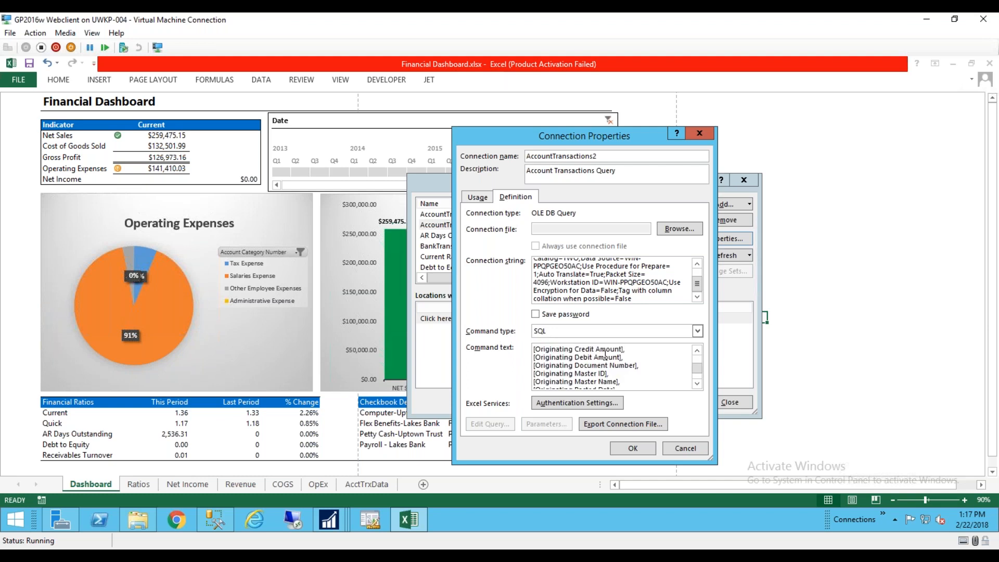
{"action": "scroll", "coordinate": [606, 356], "scroll_direction": "up", "scroll_amount": 5}
{"action": "scroll", "coordinate": [605, 356], "scroll_direction": "up", "scroll_amount": 1}
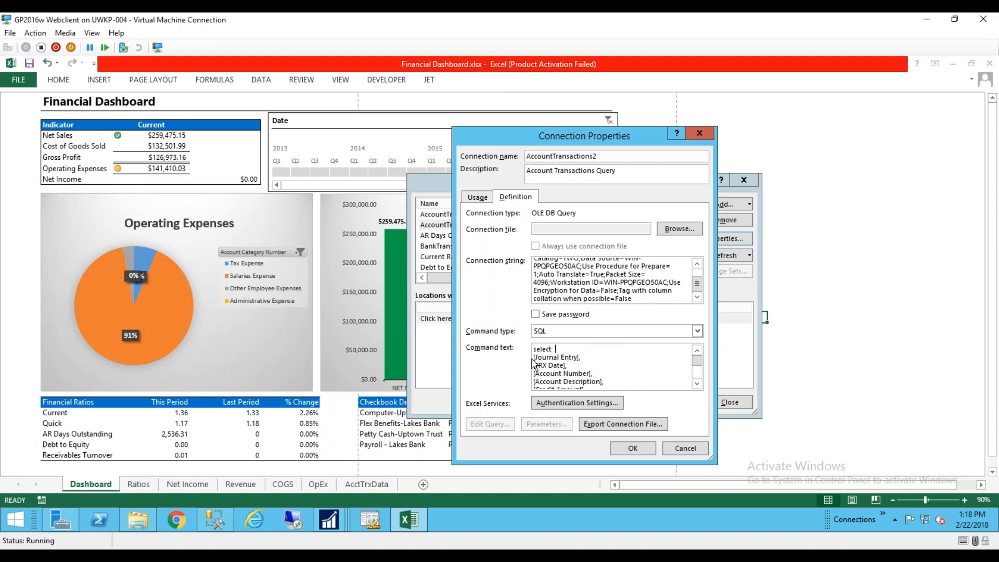
{"action": "left_click_drag", "start_coordinate": [534, 357], "coordinate": [571, 357]}
{"action": "left_click_drag", "start_coordinate": [697, 360], "coordinate": [697, 375]}
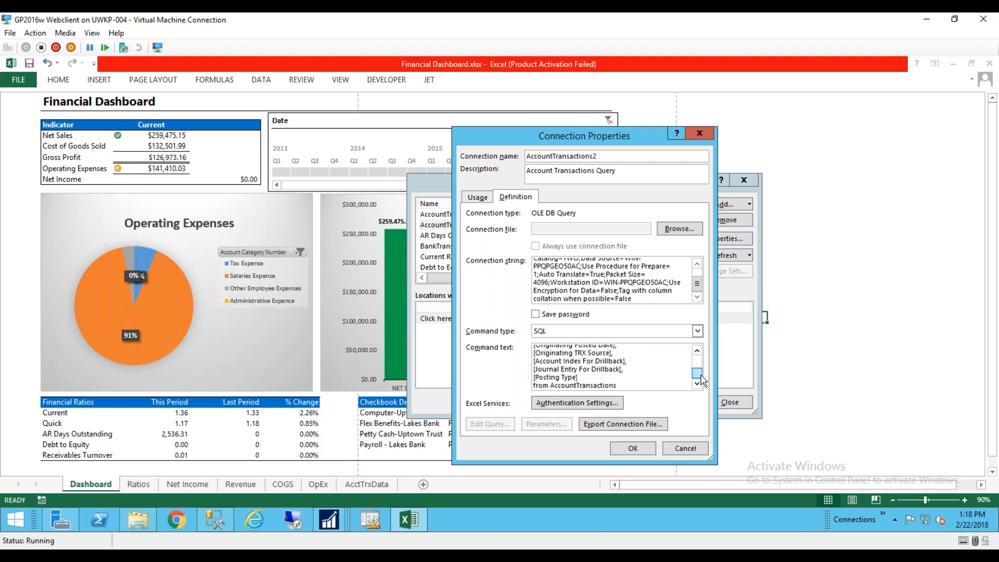
{"action": "left_click_drag", "start_coordinate": [549, 386], "coordinate": [619, 384]}
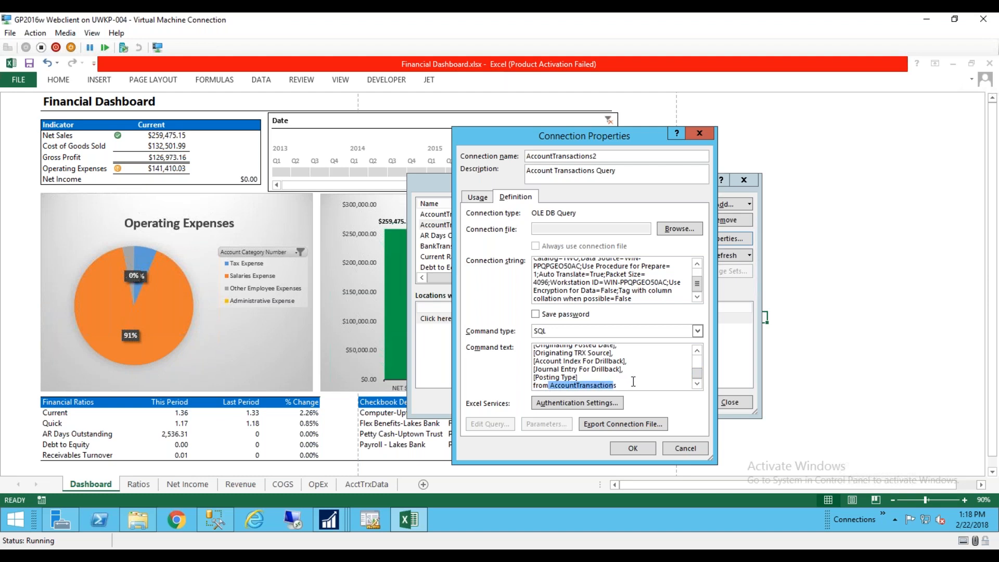
{"action": "left_click_drag", "start_coordinate": [617, 386], "coordinate": [552, 388]}
Switch to SQL Server Management Studio, expand the Views of the TWO database, and return to the connection properties in Excel
{"action": "left_click", "coordinate": [215, 522]}
{"action": "left_click", "coordinate": [22, 150]}
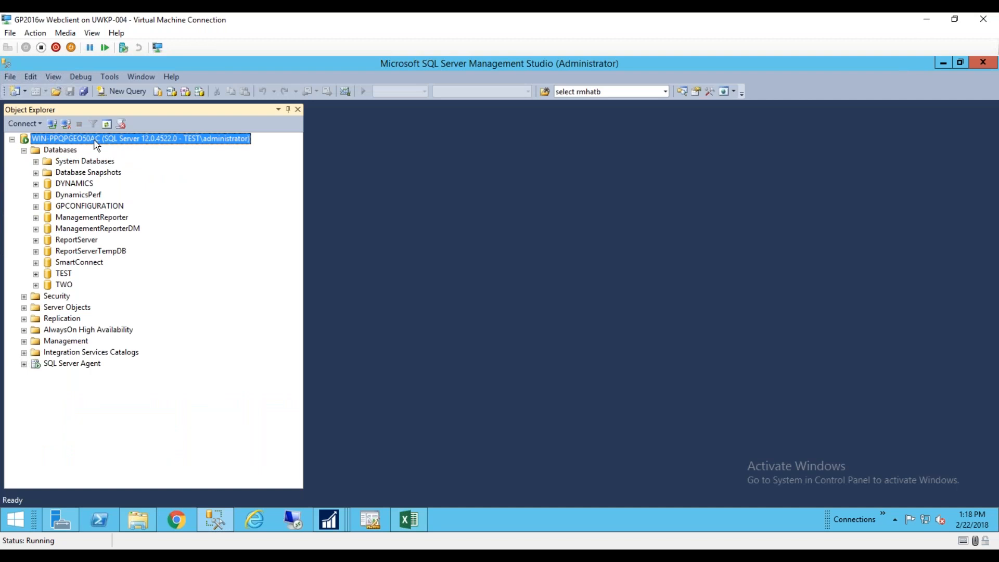
{"action": "left_click", "coordinate": [36, 285]}
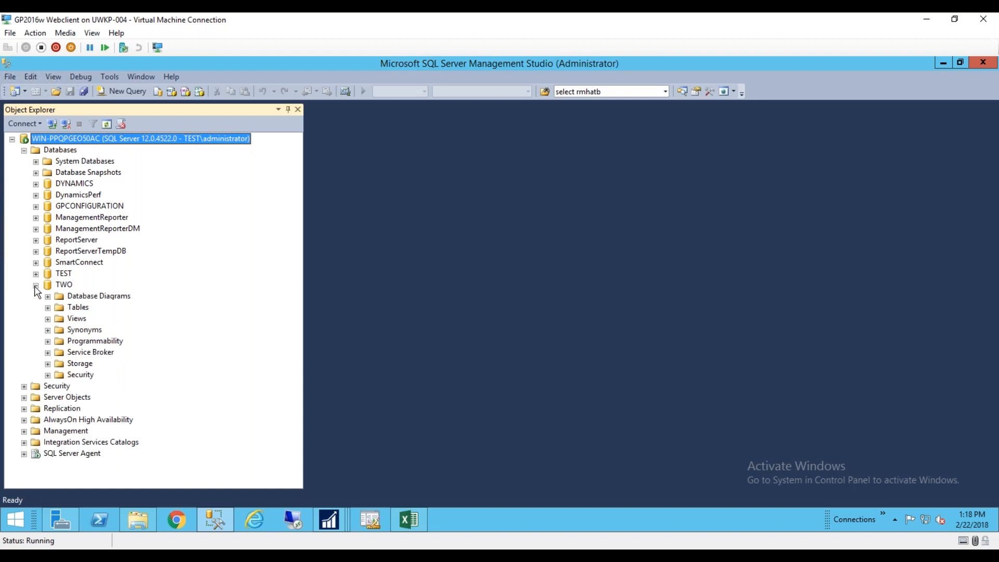
{"action": "left_click", "coordinate": [48, 318]}
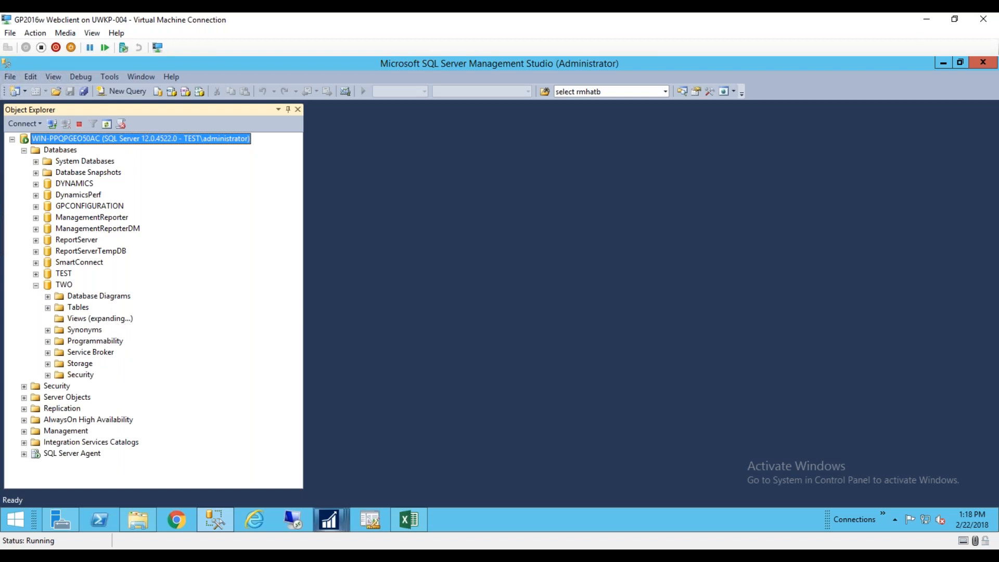
{"action": "left_click", "coordinate": [426, 519]}
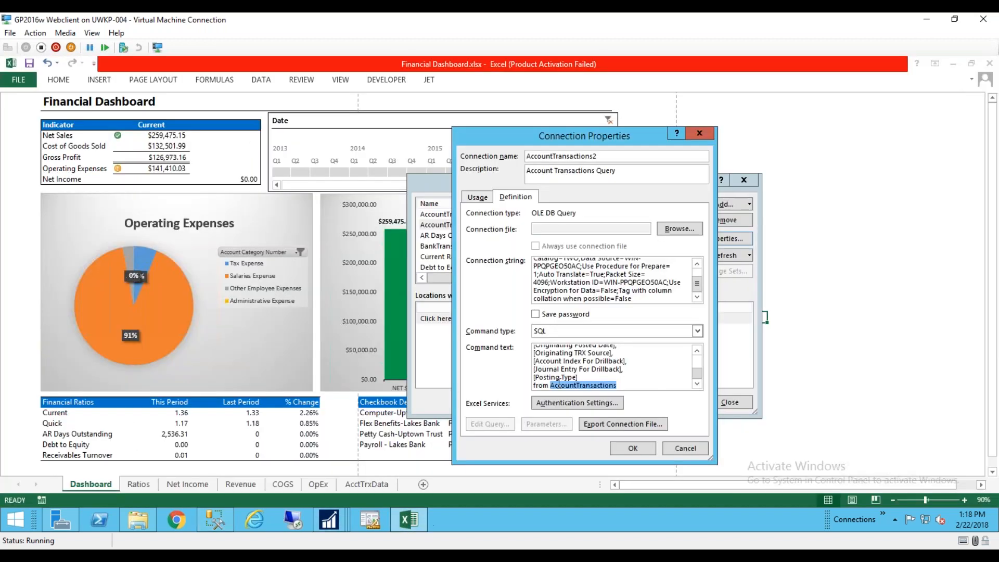
Examine the selected fields and the connection's refresh options, including the refresh interval in minutes, and close the connection dialogs with periodic refresh off
{"action": "left_click_drag", "start_coordinate": [622, 386], "coordinate": [530, 351]}
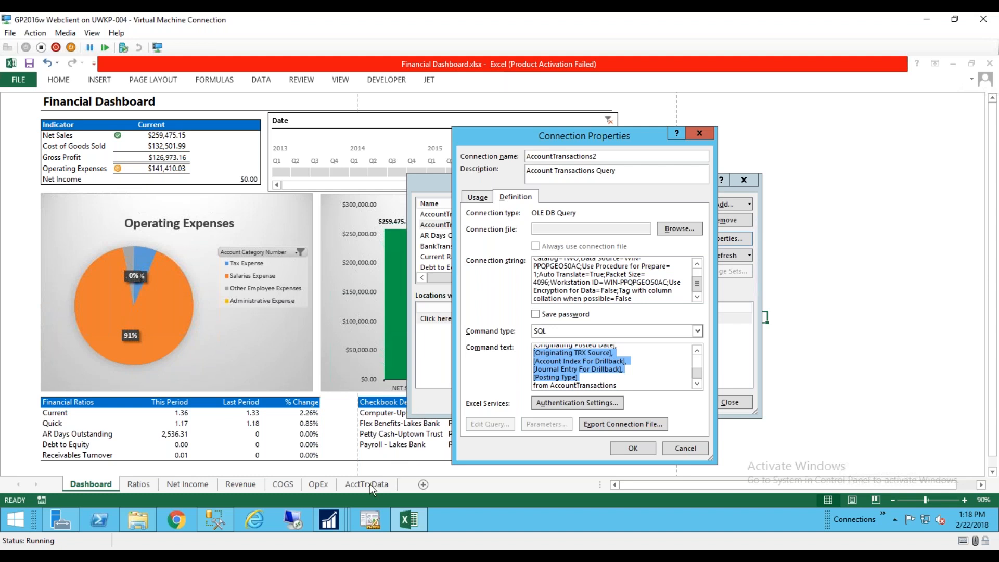
{"action": "left_click", "coordinate": [476, 197]}
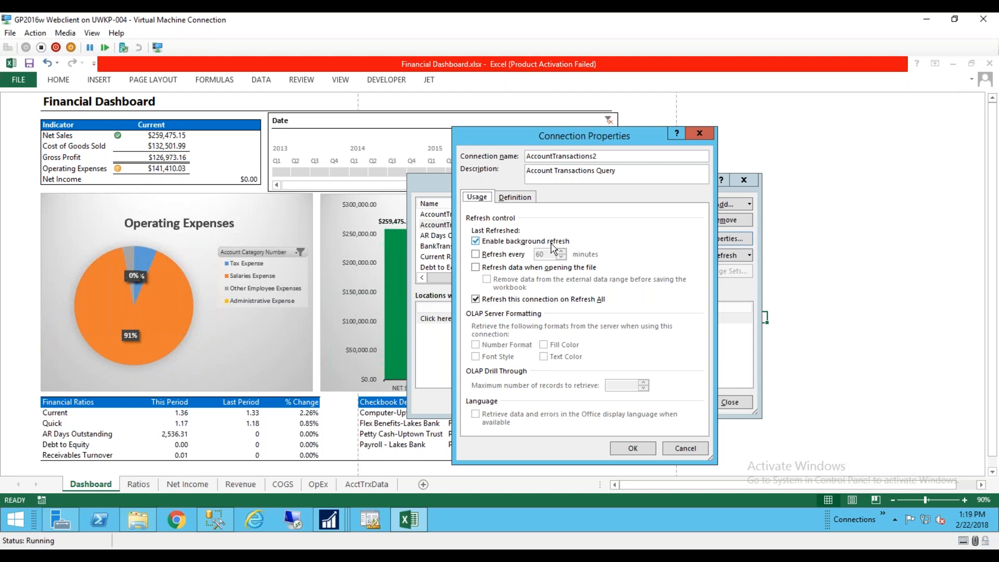
{"action": "left_click", "coordinate": [475, 255]}
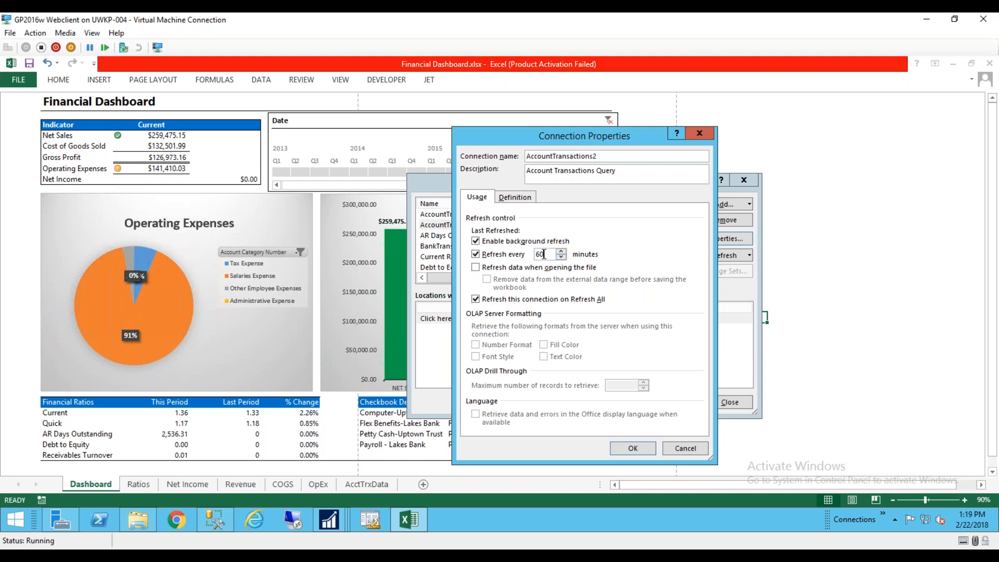
{"action": "left_click_drag", "start_coordinate": [526, 255], "coordinate": [542, 255]}
{"action": "left_click", "coordinate": [476, 254]}
{"action": "left_click", "coordinate": [633, 448]}
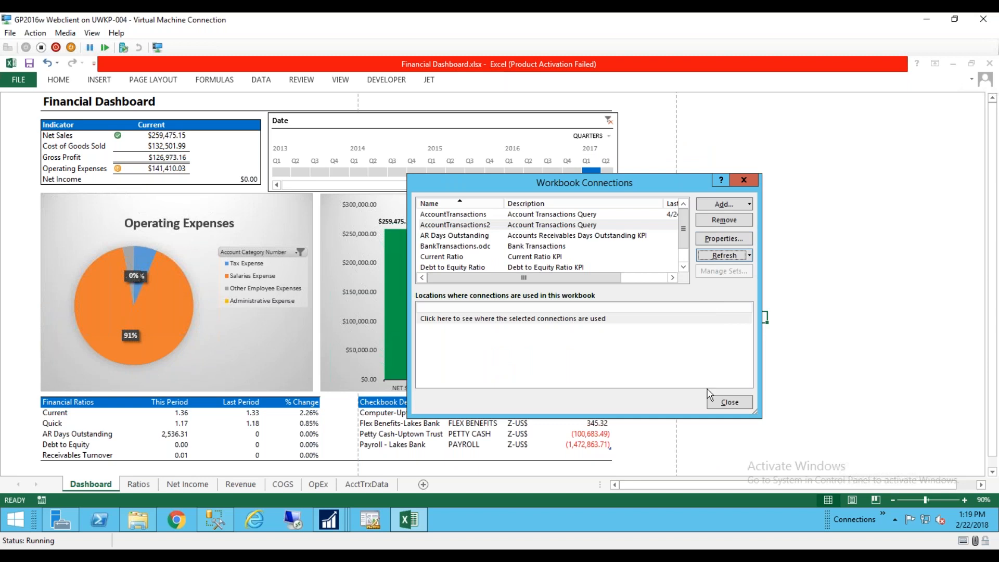
{"action": "left_click", "coordinate": [732, 406]}
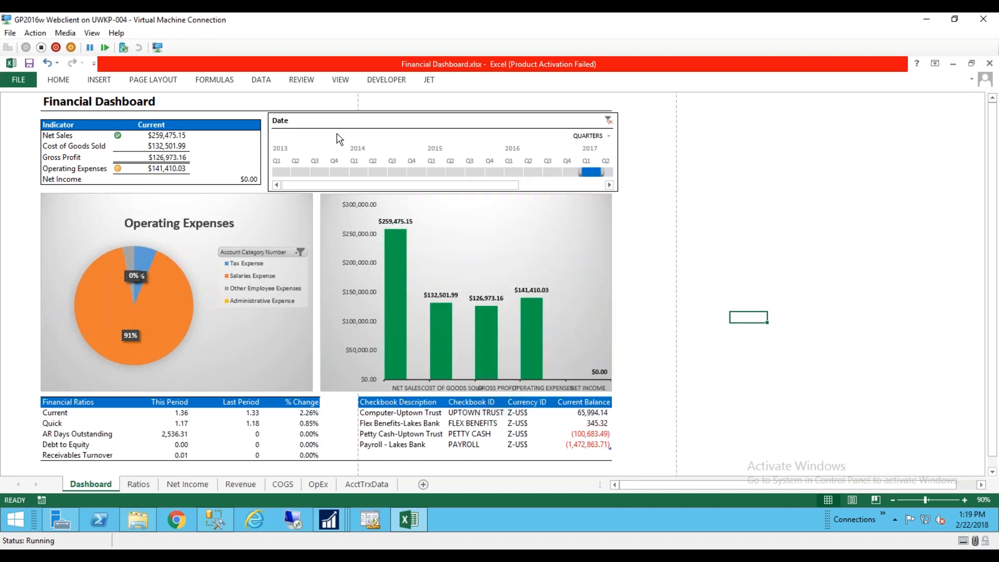
Refresh all of the workbook's data connections and open the AcctTrxData sheet
{"action": "left_click", "coordinate": [262, 80]}
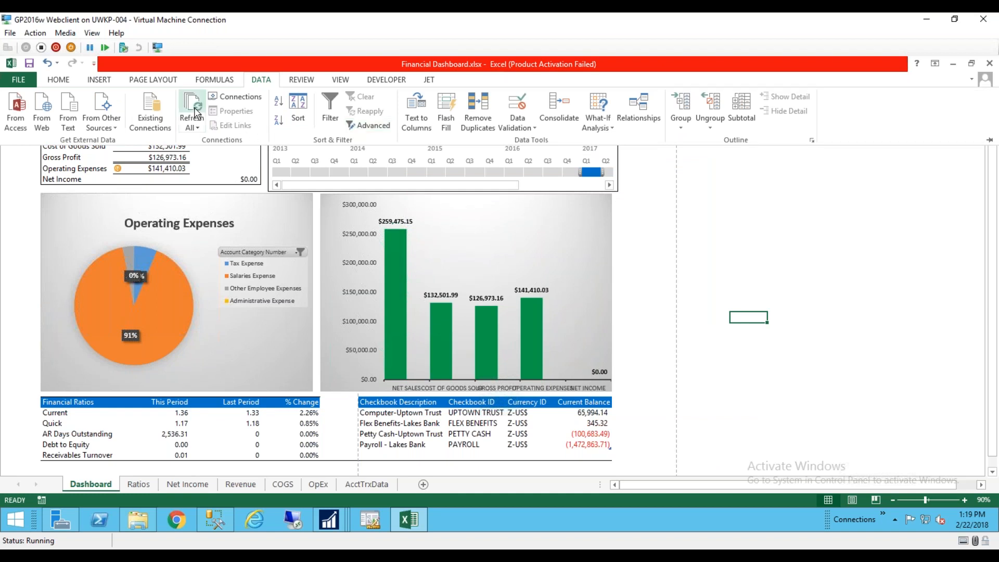
{"action": "key", "text": "ctrl+F1"}
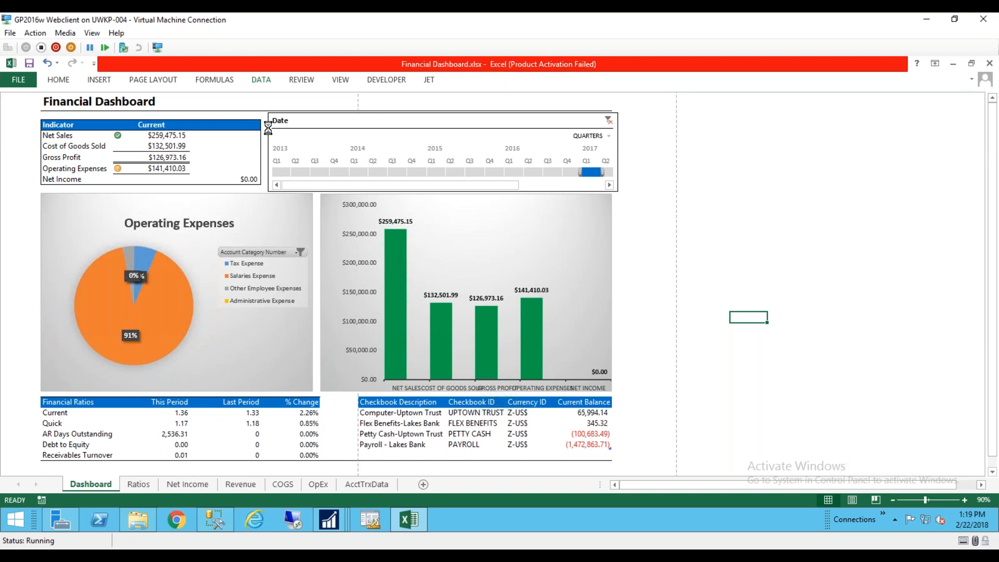
{"action": "left_click", "coordinate": [367, 484]}
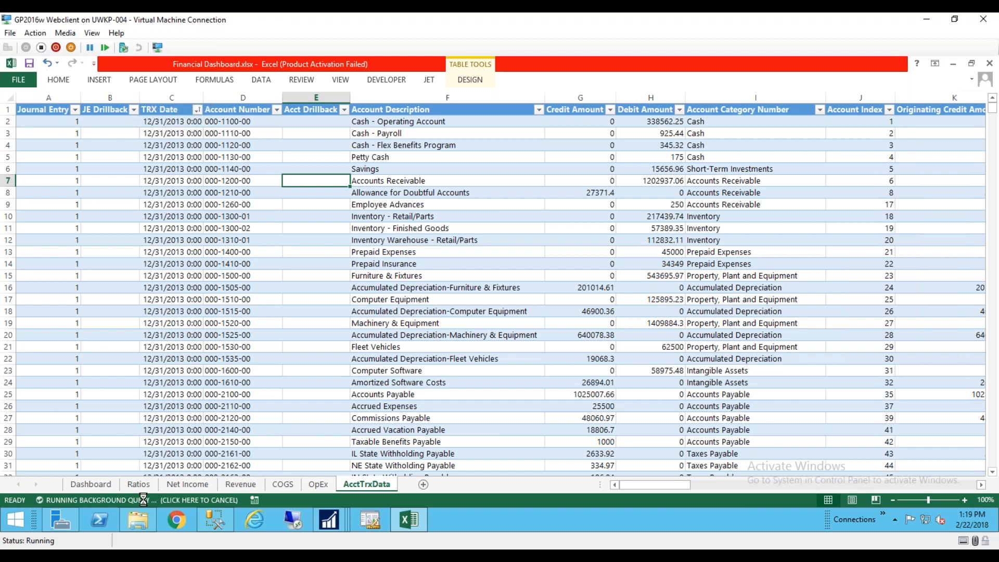
{"action": "left_click", "coordinate": [102, 484]}
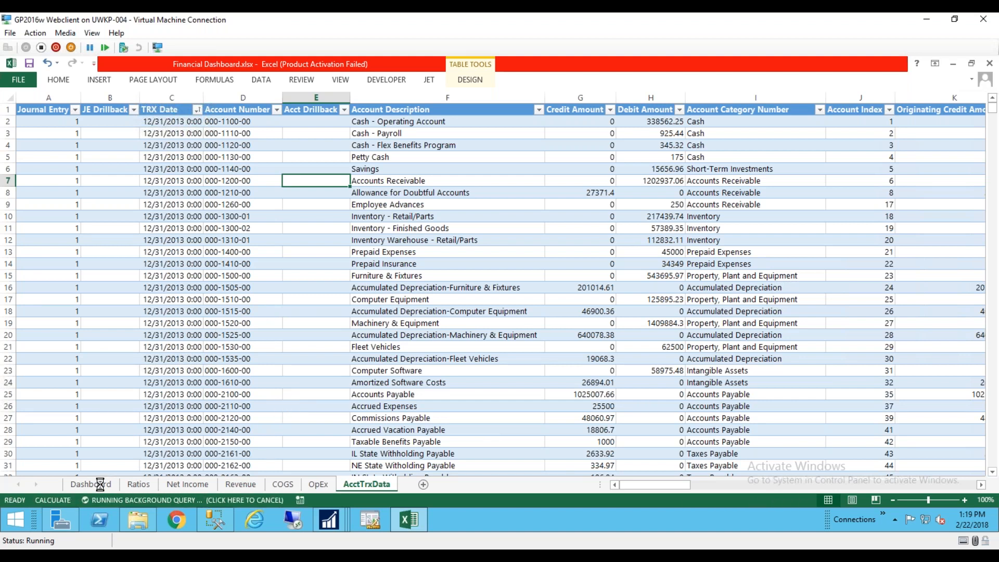
Look over the list of workbook connections, from the AR Days Outstanding to the Receivables Turnover queries, and close it
{"action": "left_click", "coordinate": [262, 79]}
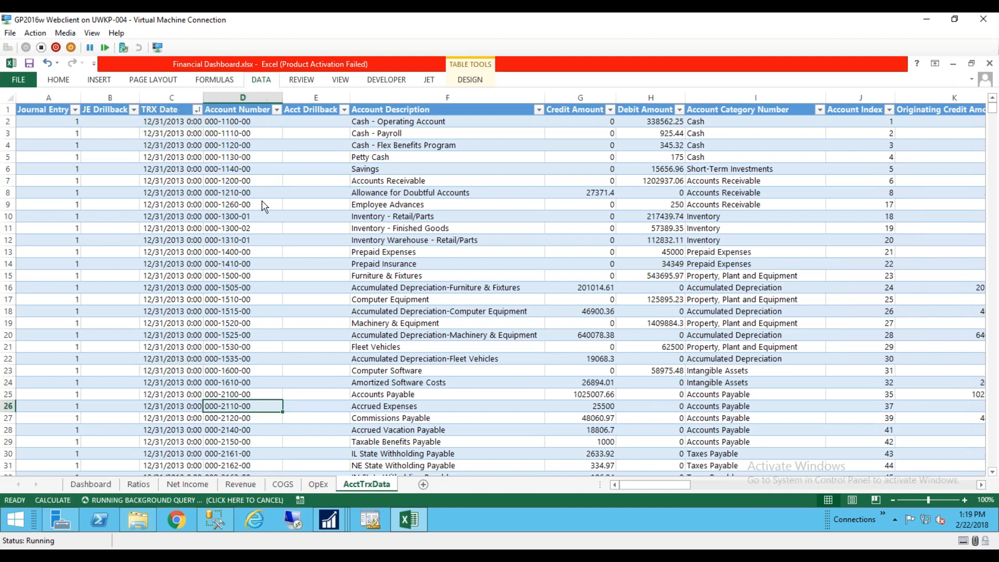
{"action": "left_click", "coordinate": [257, 98]}
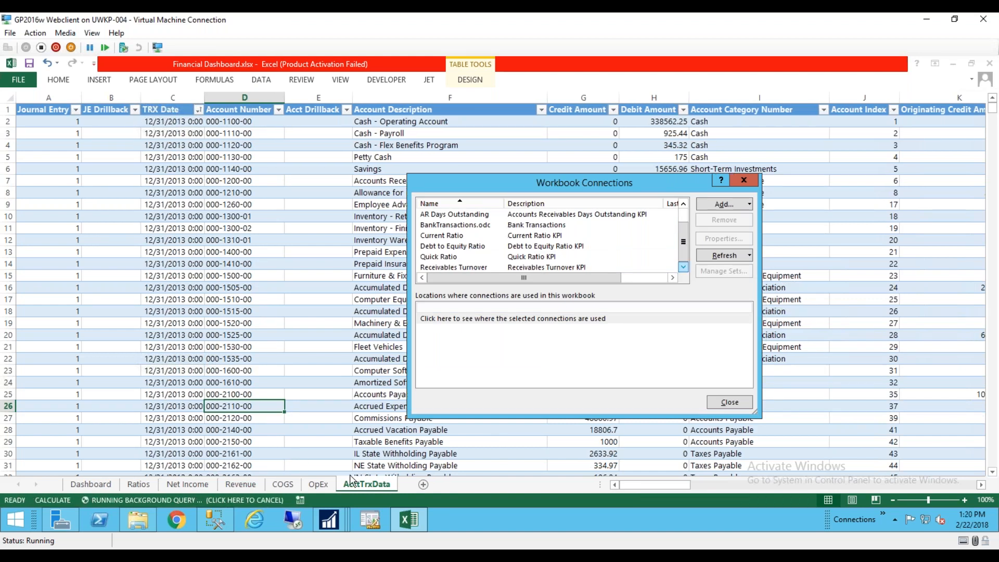
{"action": "left_click", "coordinate": [727, 407]}
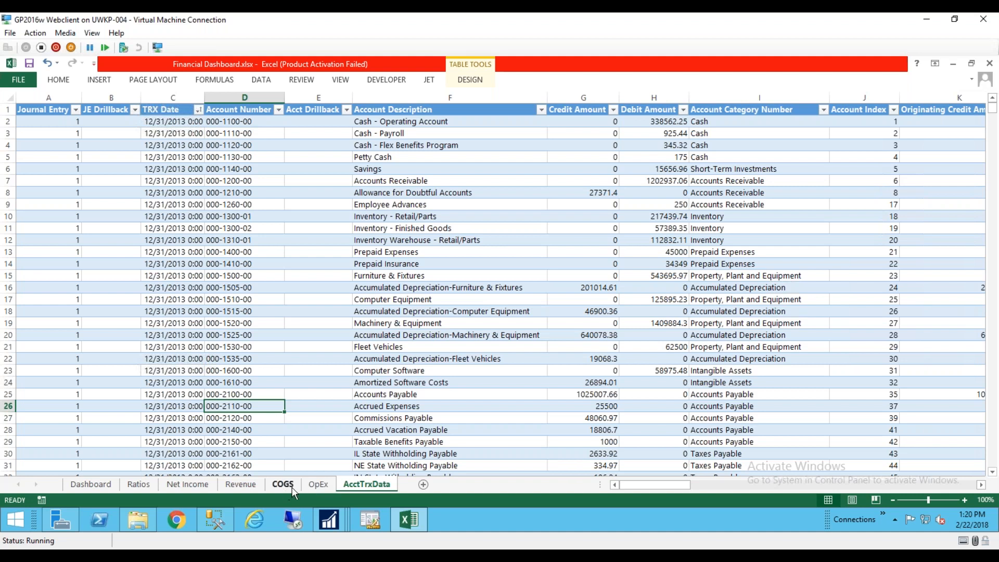
Look through the OpEx, Revenue and Ratios sheets, and select the current ratio table to examine its extent
{"action": "left_click", "coordinate": [311, 487]}
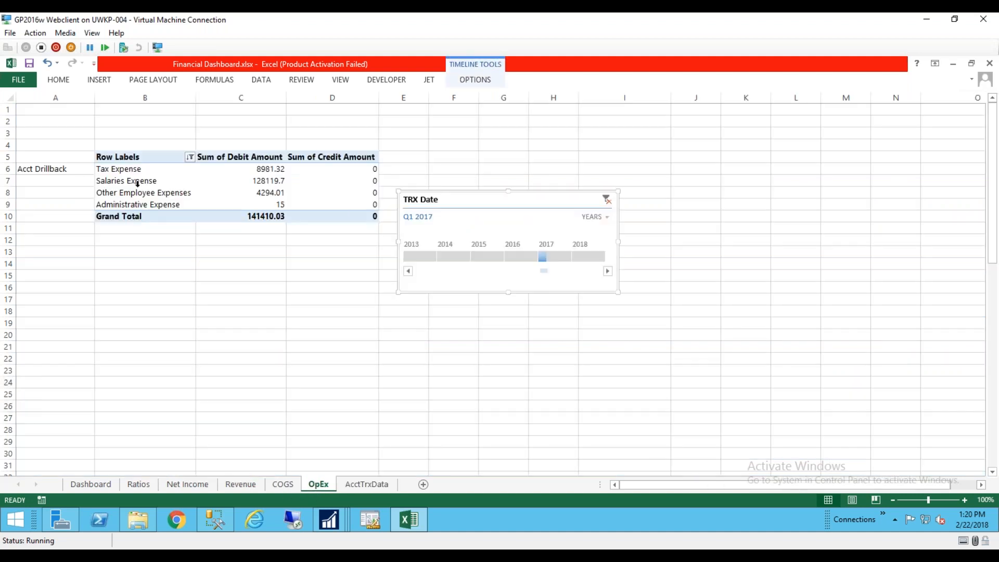
{"action": "left_click", "coordinate": [241, 485]}
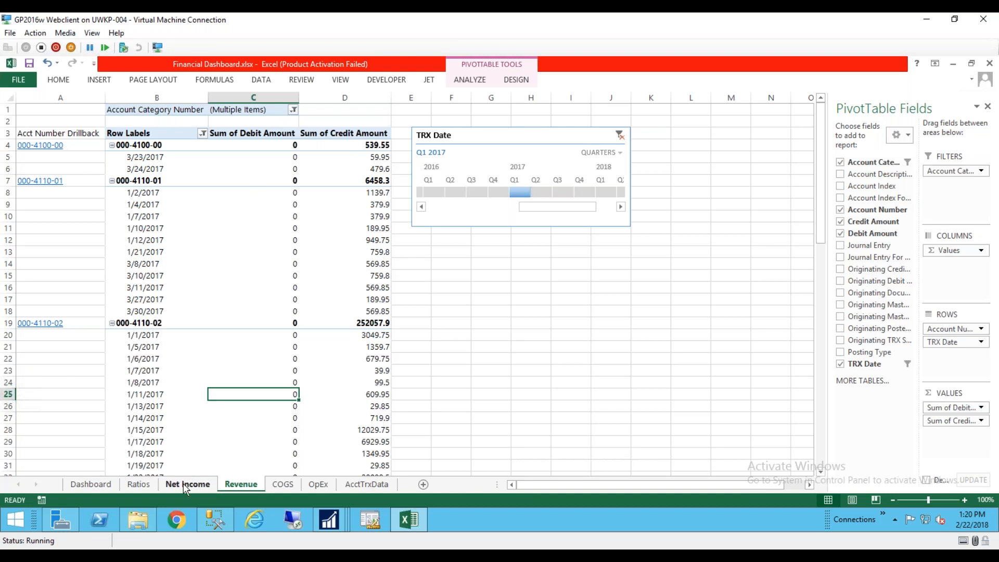
{"action": "left_click", "coordinate": [148, 485]}
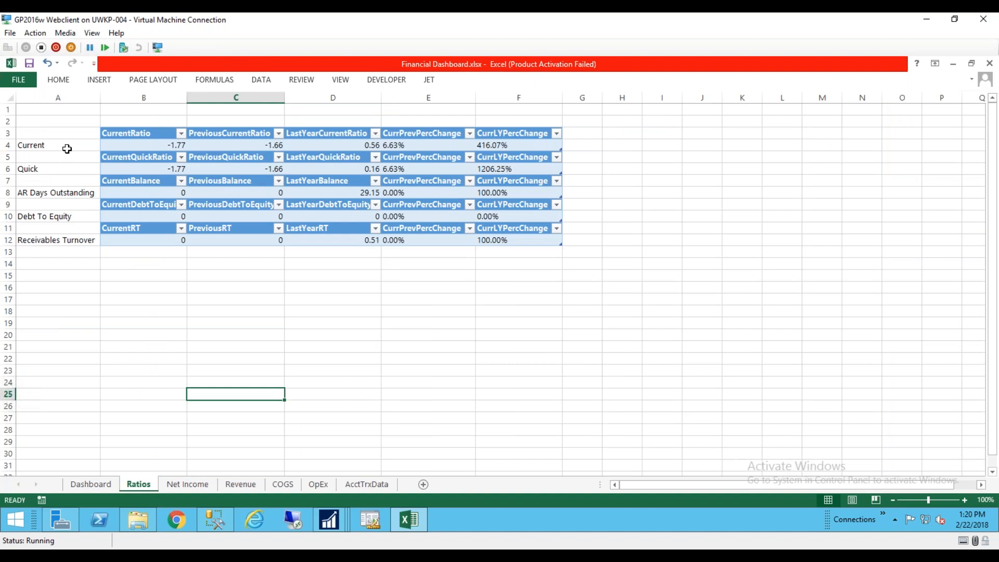
{"action": "left_click", "coordinate": [155, 148]}
{"action": "key", "text": "ctrl+a"}
{"action": "key", "text": "ctrl+a"}
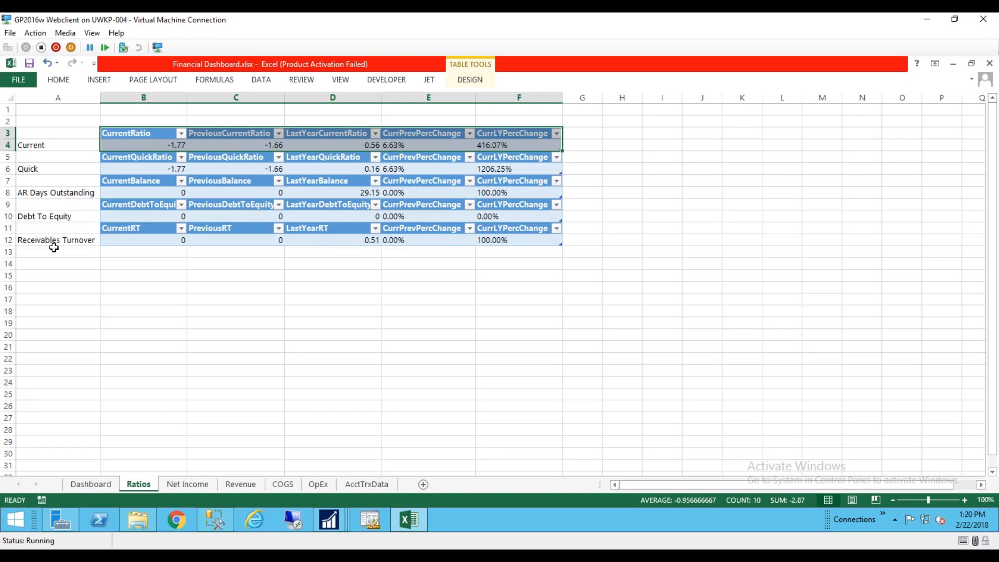
{"action": "left_click_drag", "start_coordinate": [194, 439], "coordinate": [234, 431]}
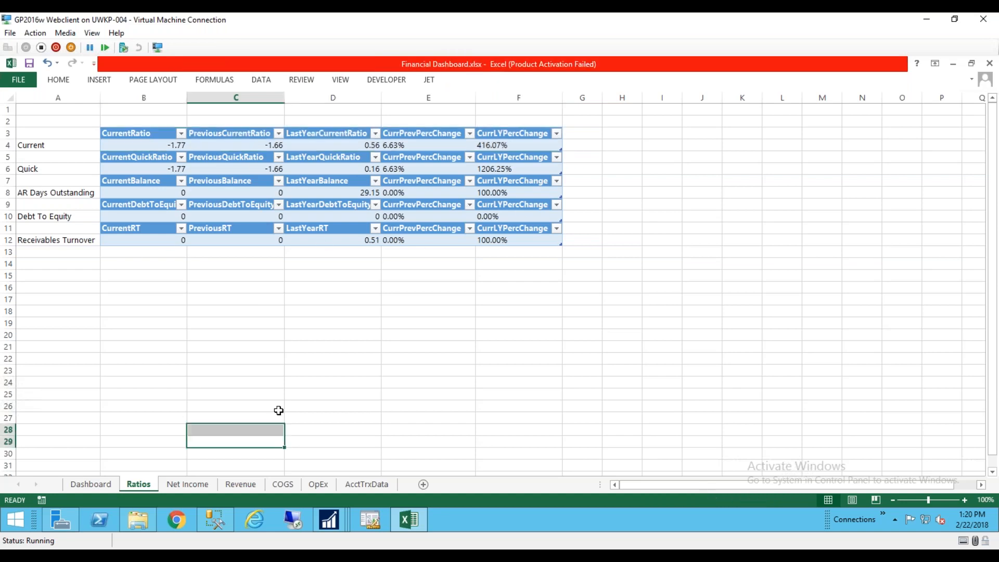
{"action": "left_click", "coordinate": [346, 393]}
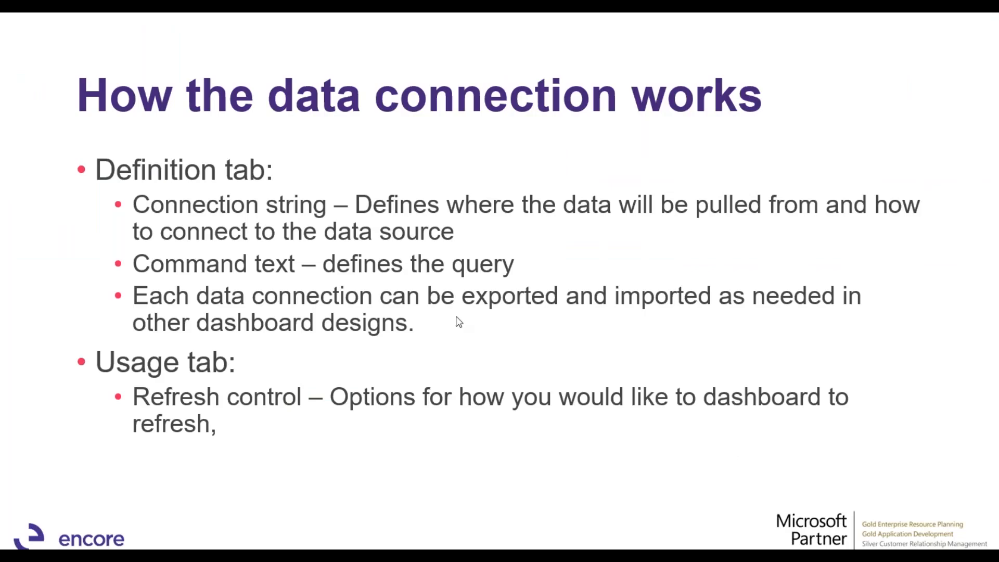
{"action": "key", "text": "Right"}
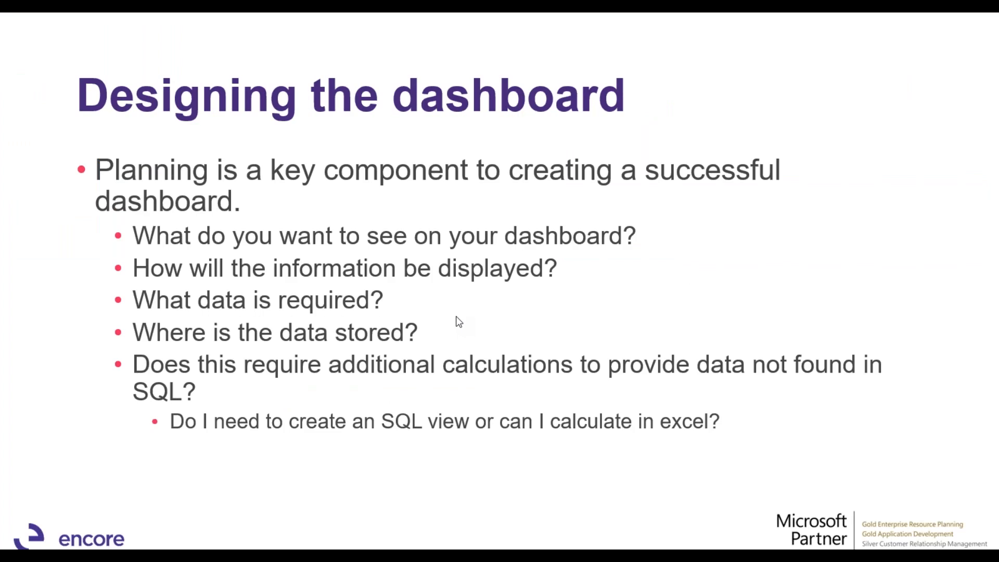
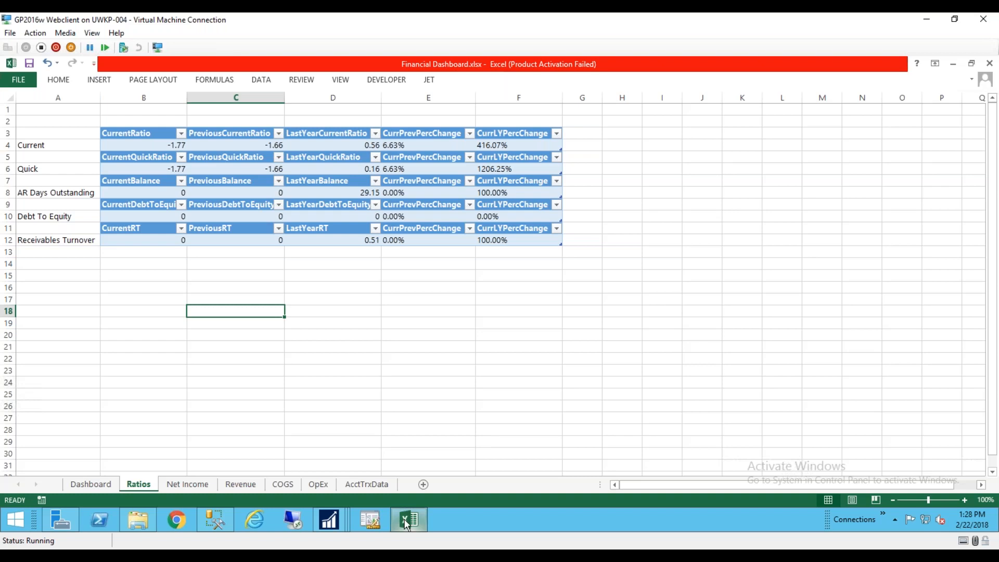
Switch to Microsoft Dynamics GP and bring up the Receivables Transaction Inquiry - Customer window over the Excel Reports list
{"action": "left_click", "coordinate": [391, 458]}
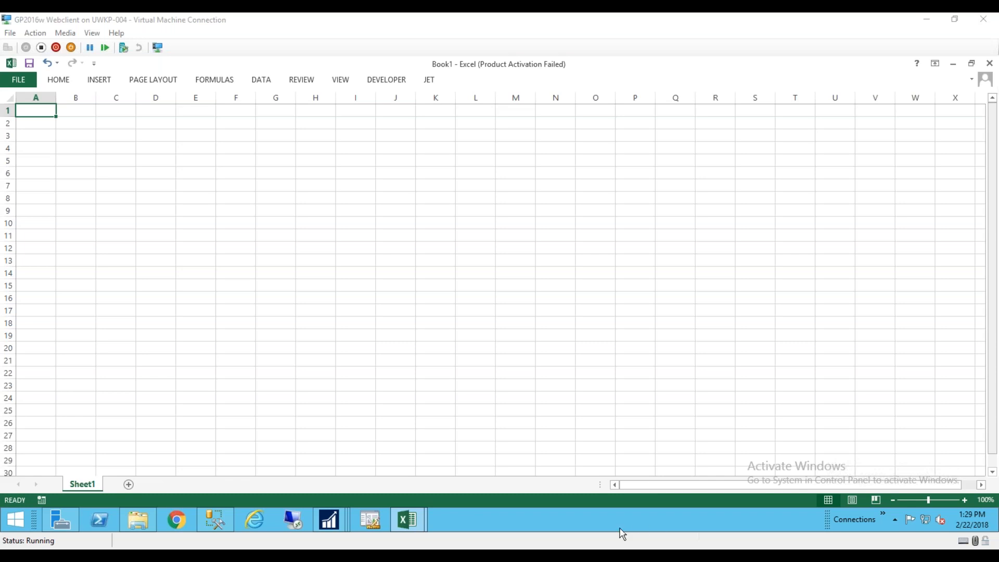
{"action": "left_click", "coordinate": [327, 521]}
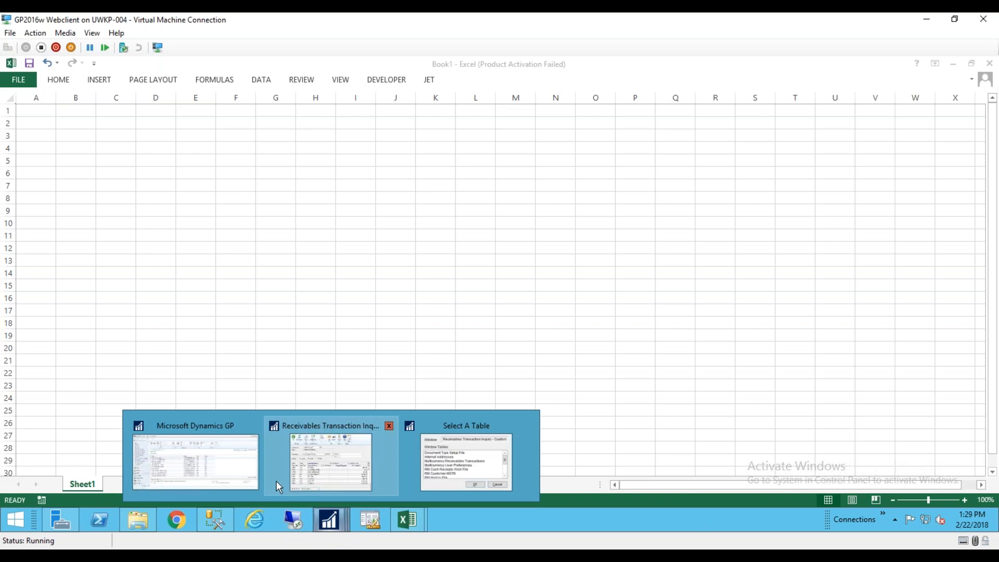
{"action": "left_click", "coordinate": [196, 461]}
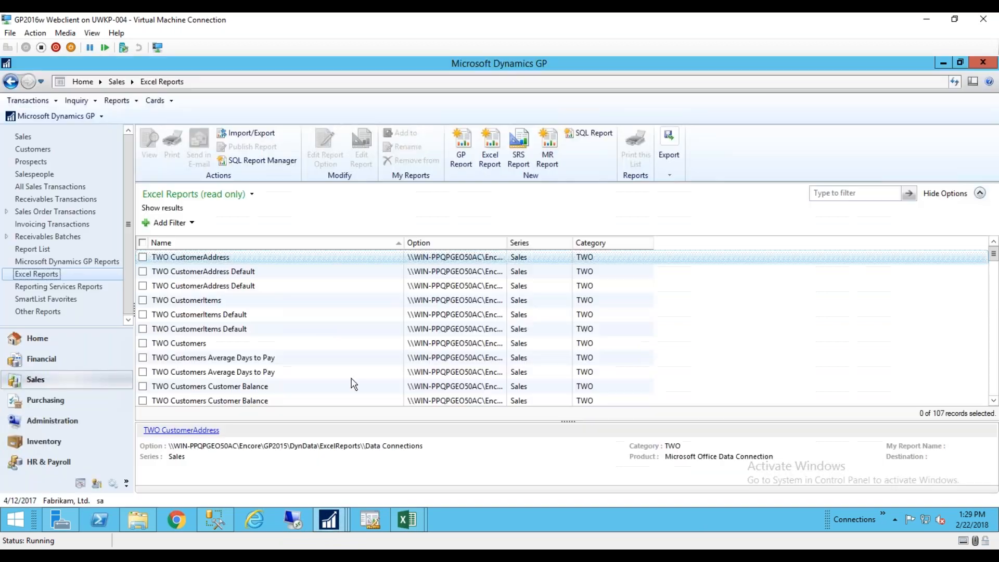
{"action": "mouse_move", "coordinate": [328, 522]}
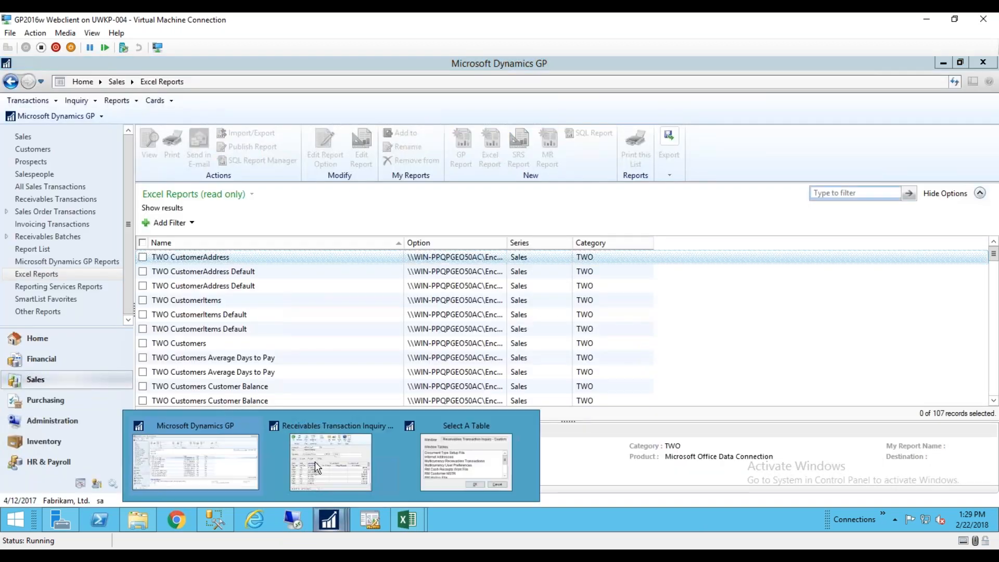
{"action": "left_click", "coordinate": [331, 461]}
{"action": "left_click_drag", "start_coordinate": [306, 133], "coordinate": [275, 82]}
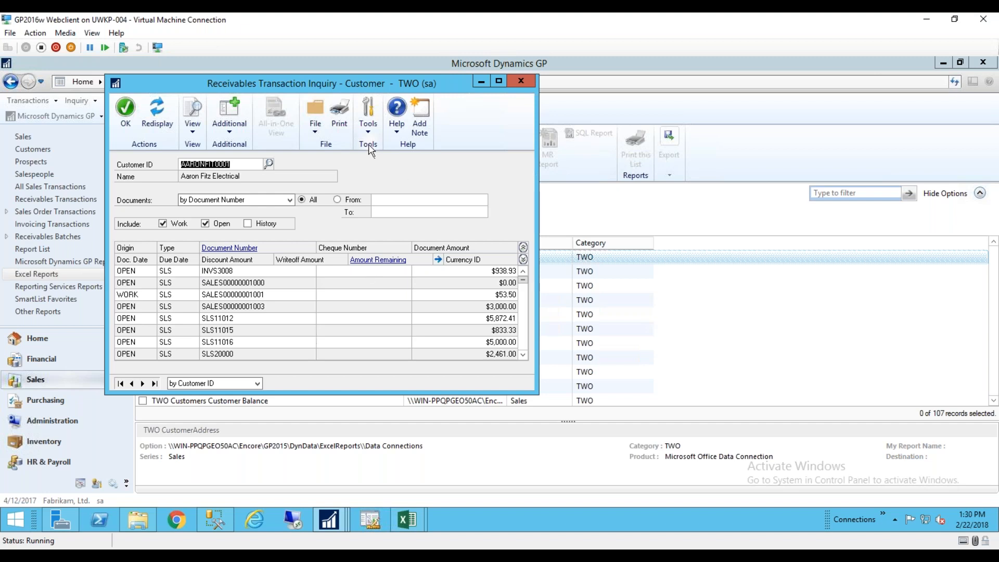
Start Table Import from the Receivables Transaction Inquiry window and place the Select A Table window clear of the inquiry's header fields
{"action": "left_click", "coordinate": [369, 128]}
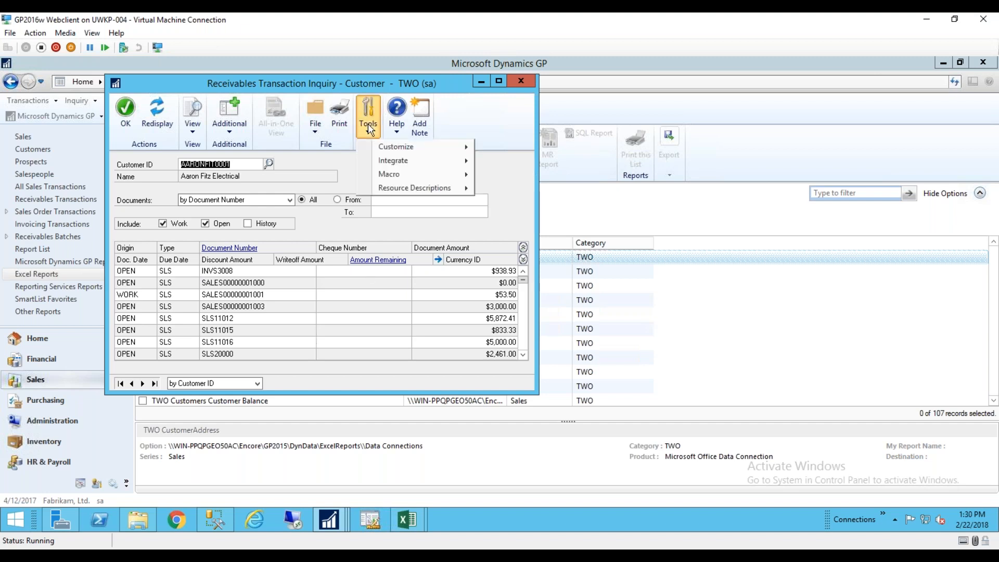
{"action": "mouse_move", "coordinate": [393, 162]}
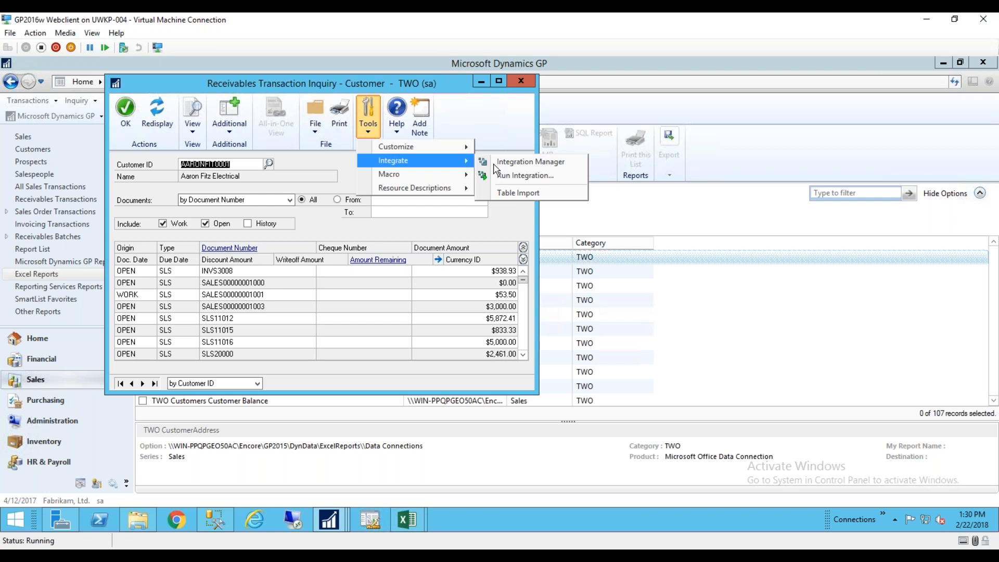
{"action": "left_click", "coordinate": [520, 193]}
{"action": "left_click_drag", "start_coordinate": [230, 132], "coordinate": [456, 160]}
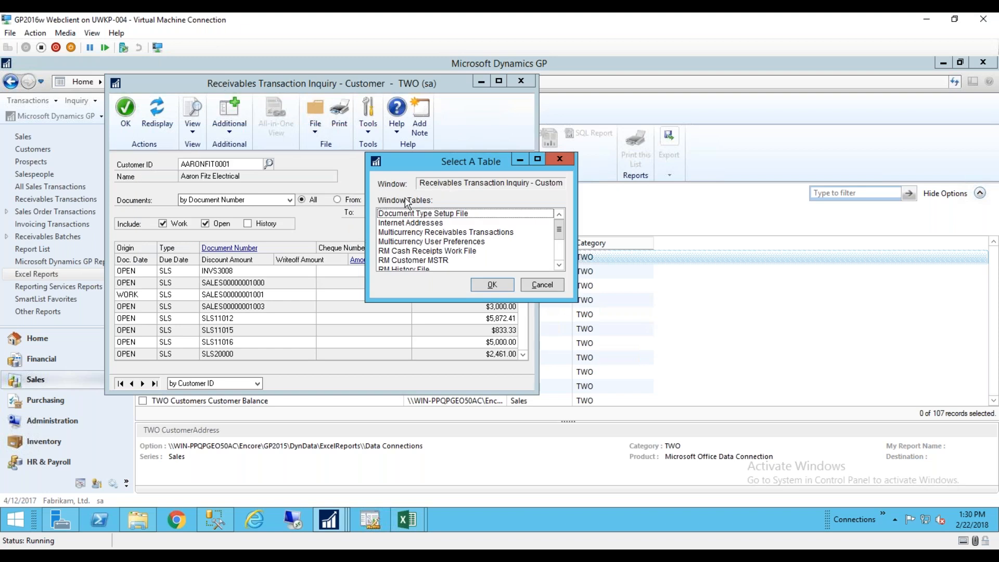
Examine the tables behind the inquiry window, including RM Cash Receipts Work File, RM Open File and RM History File
{"action": "left_click", "coordinate": [424, 252]}
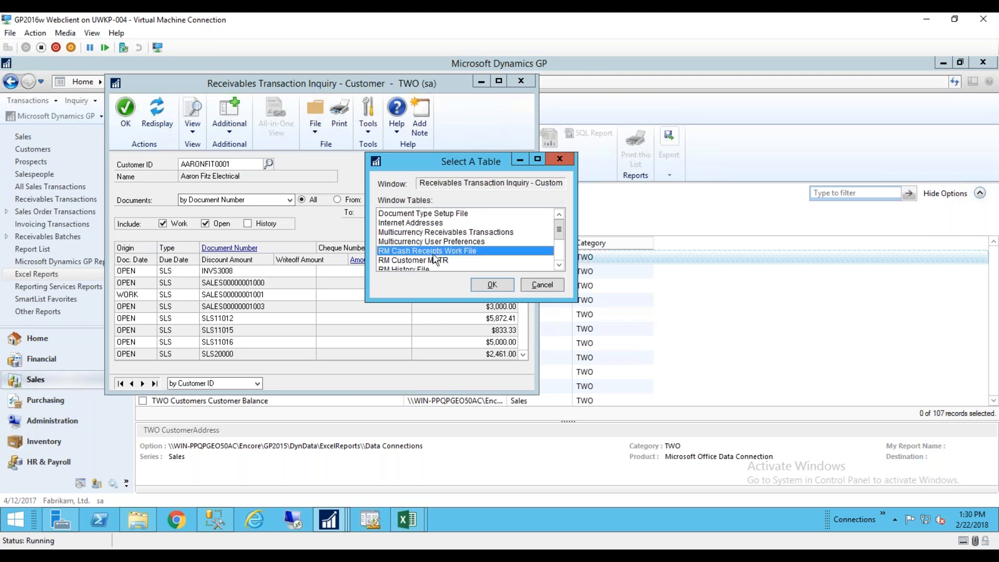
{"action": "scroll", "coordinate": [435, 259], "scroll_direction": "down", "scroll_amount": 2}
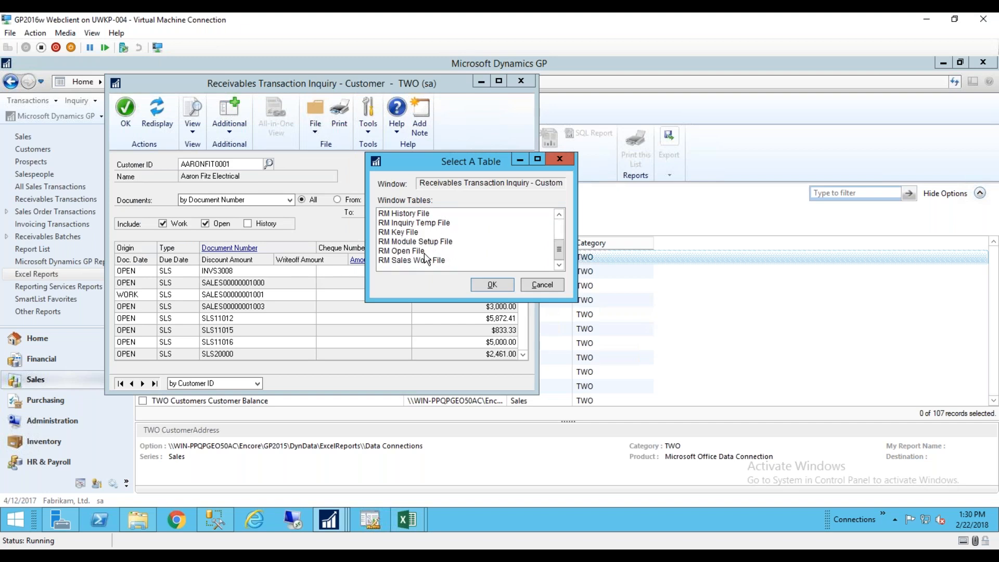
{"action": "left_click", "coordinate": [430, 216]}
{"action": "left_click", "coordinate": [417, 252]}
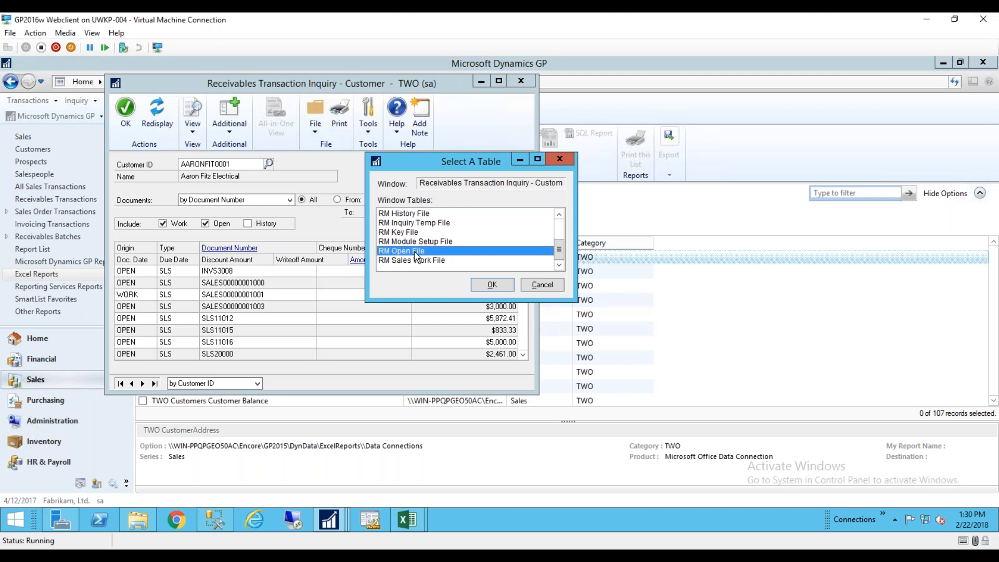
{"action": "left_click", "coordinate": [561, 215]}
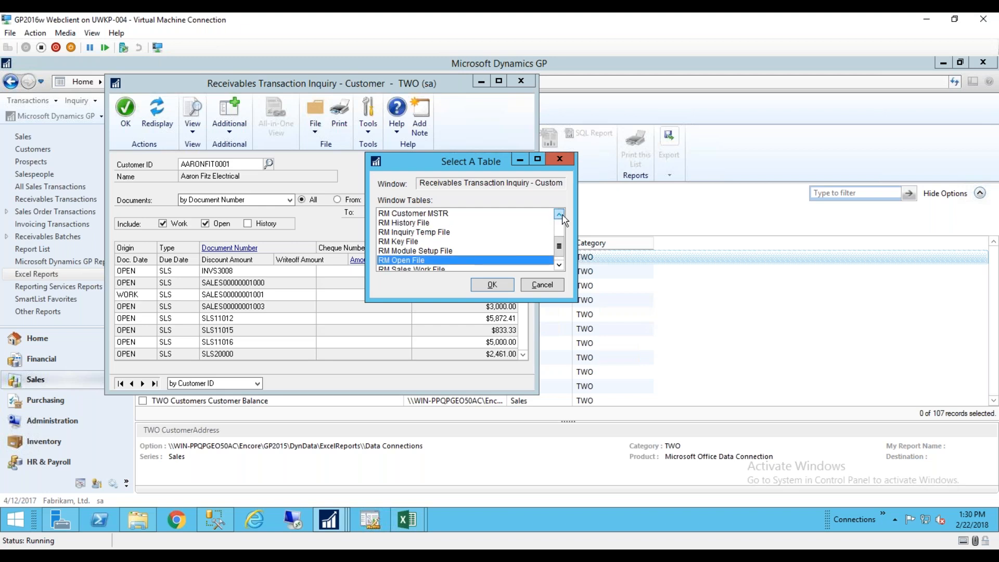
{"action": "double_click", "coordinate": [561, 215]}
{"action": "left_click", "coordinate": [560, 215]}
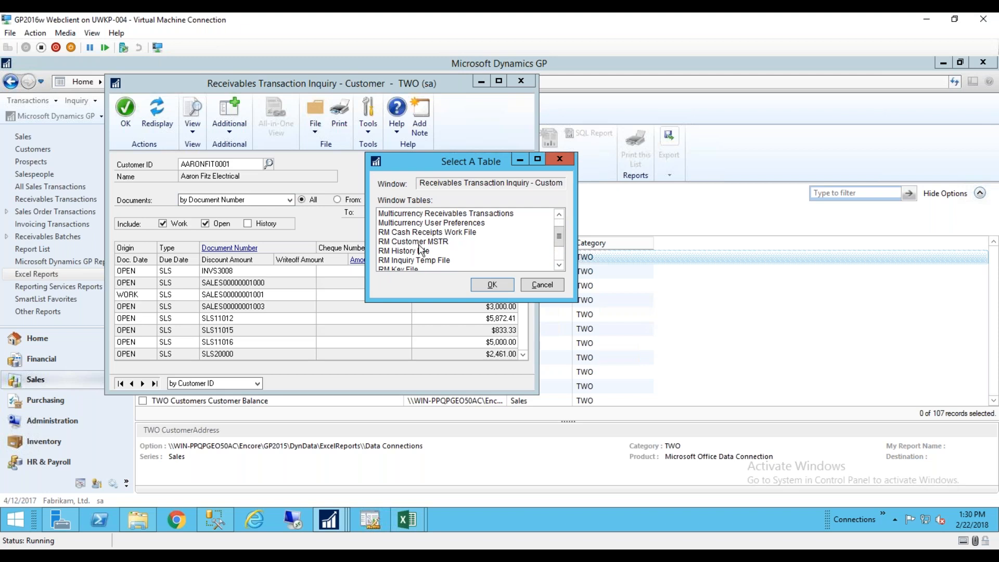
{"action": "scroll", "coordinate": [410, 256], "scroll_direction": "down", "scroll_amount": 2}
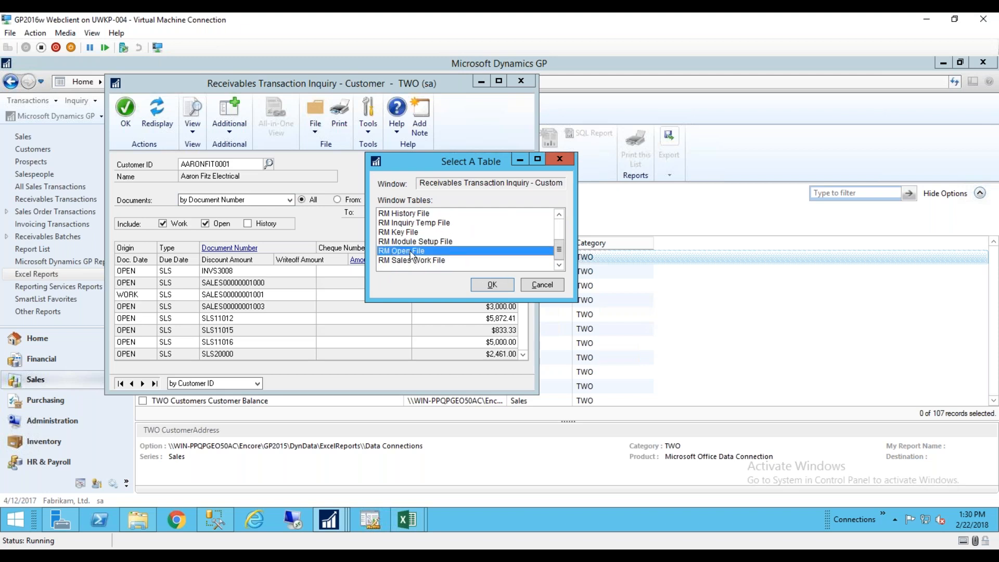
{"action": "left_click", "coordinate": [445, 214]}
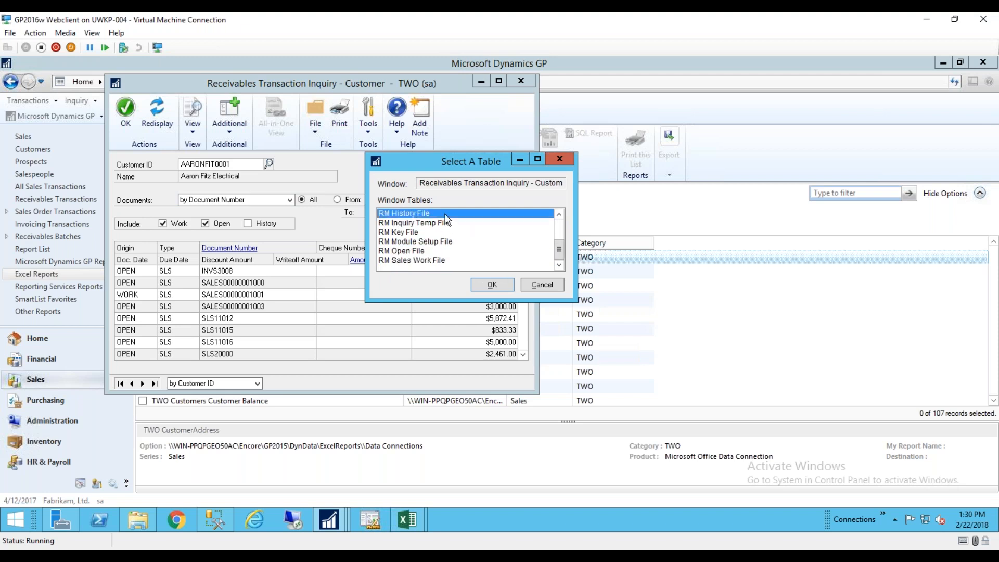
Compare the RM Open File and RM History File entries among the inquiry window's tables, and dismiss the table selection without choosing one
{"action": "left_click", "coordinate": [401, 253]}
{"action": "left_click", "coordinate": [410, 215]}
{"action": "left_click", "coordinate": [407, 252]}
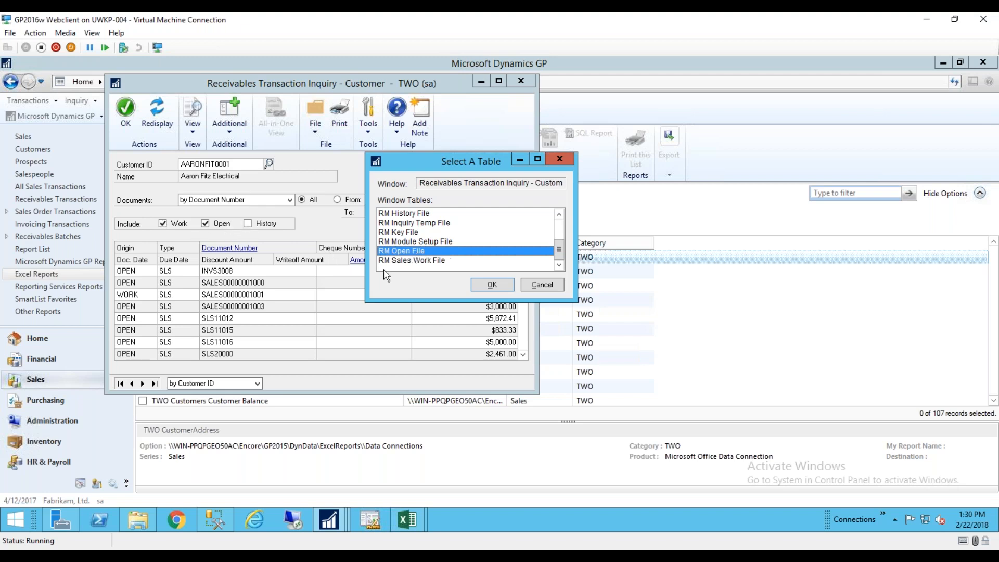
{"action": "left_click", "coordinate": [541, 285]}
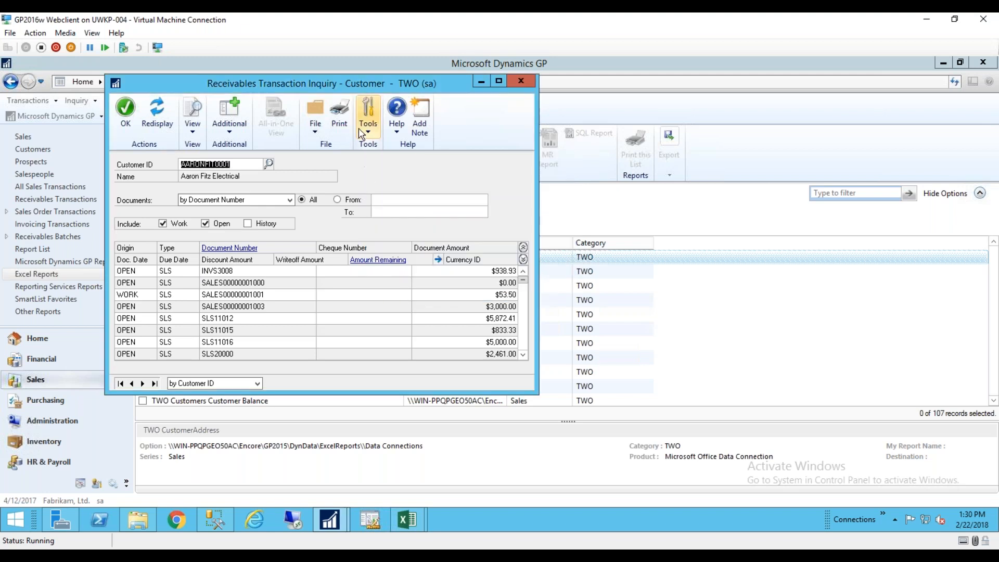
Switch to SQL Server Management Studio, collapse the views of the TWO database and browse through its tables
{"action": "left_click", "coordinate": [368, 117]}
{"action": "left_click", "coordinate": [214, 521]}
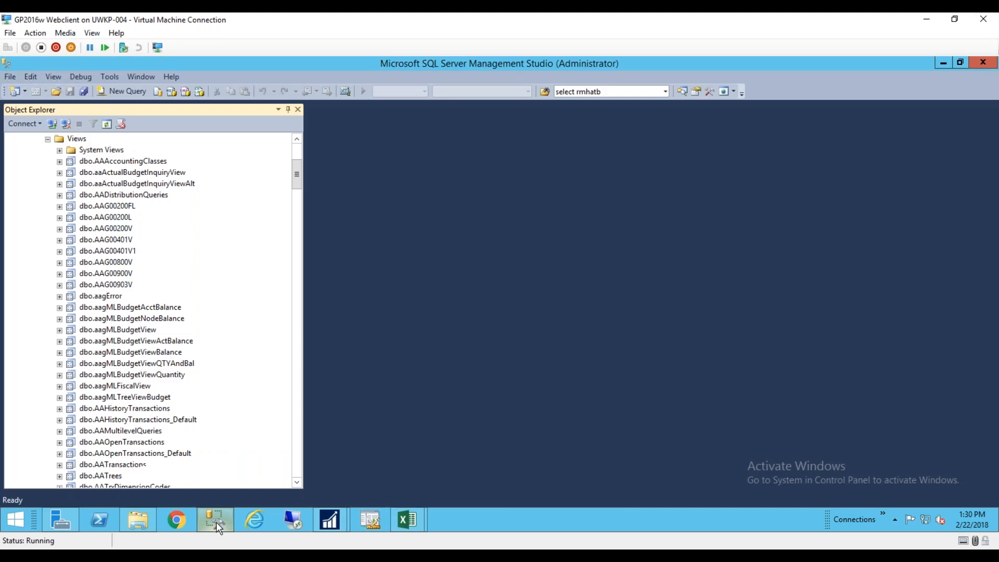
{"action": "left_click", "coordinate": [47, 139]}
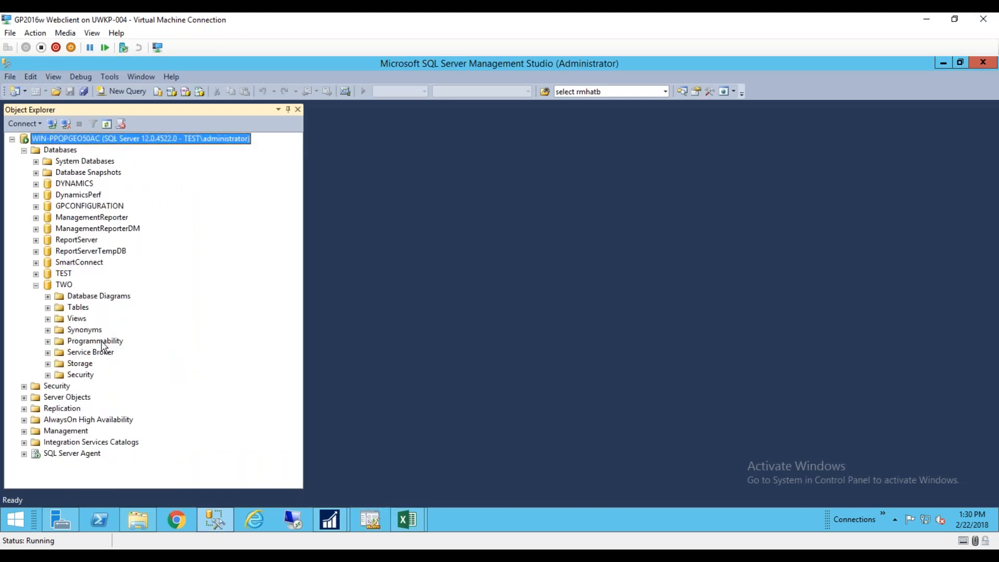
{"action": "left_click", "coordinate": [48, 307]}
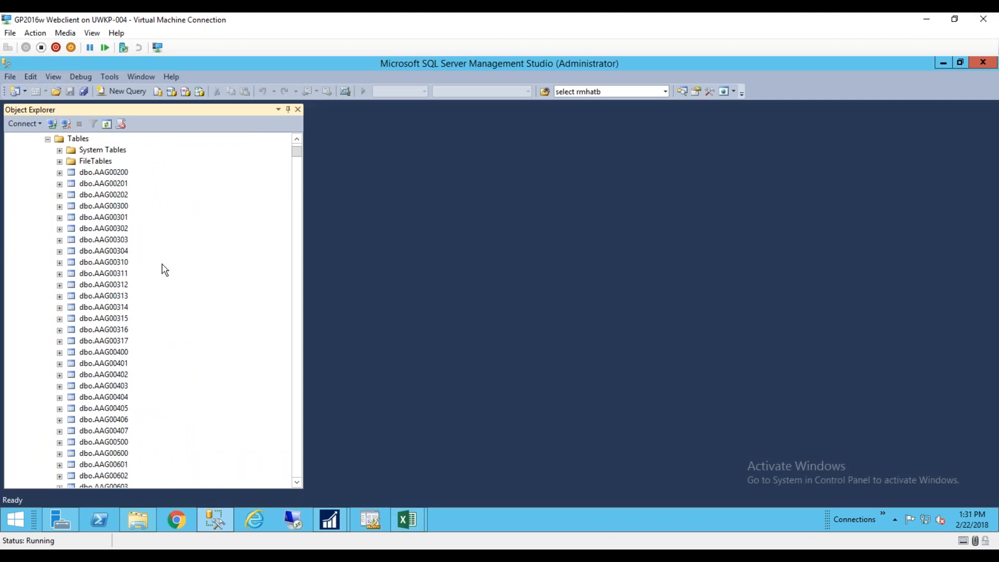
{"action": "scroll", "coordinate": [164, 261], "scroll_direction": "down", "scroll_amount": 8}
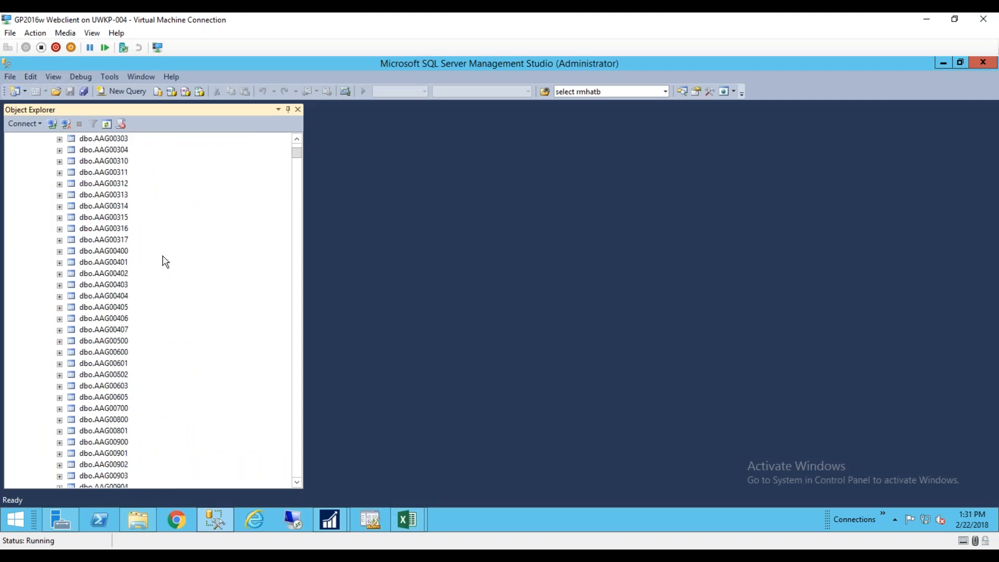
{"action": "scroll", "coordinate": [166, 261], "scroll_direction": "down", "scroll_amount": 20}
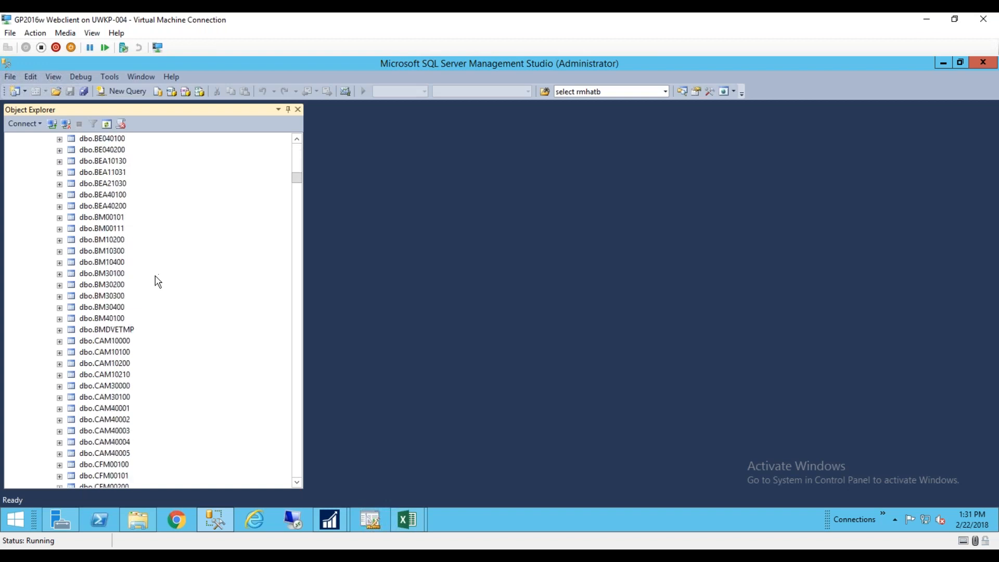
{"action": "scroll", "coordinate": [156, 282], "scroll_direction": "down", "scroll_amount": 20}
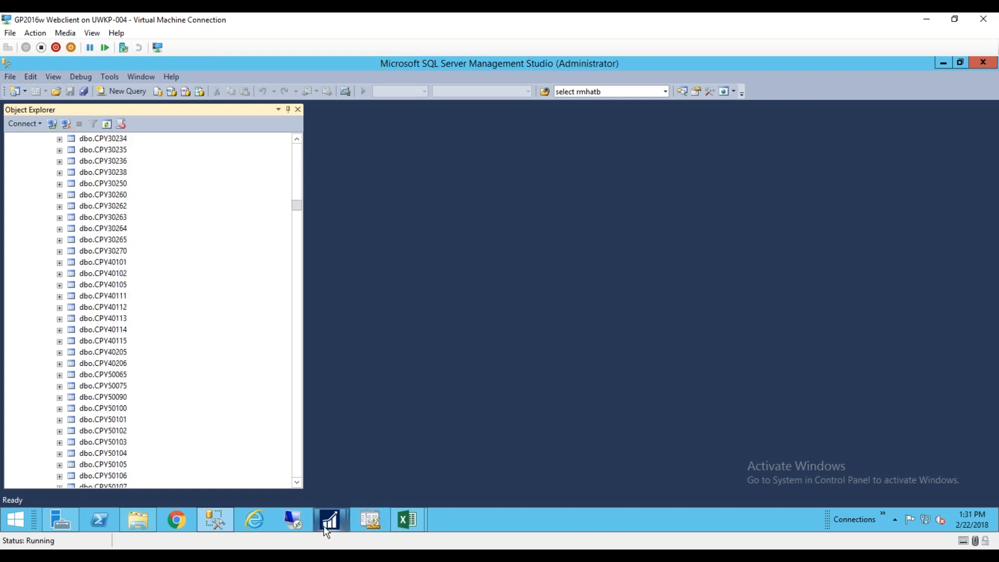
Return to the Receivables Transaction Inquiry window in Dynamics GP, open the Table Descriptions resource and bring up its list of table names
{"action": "mouse_move", "coordinate": [326, 531]}
{"action": "left_click", "coordinate": [385, 456]}
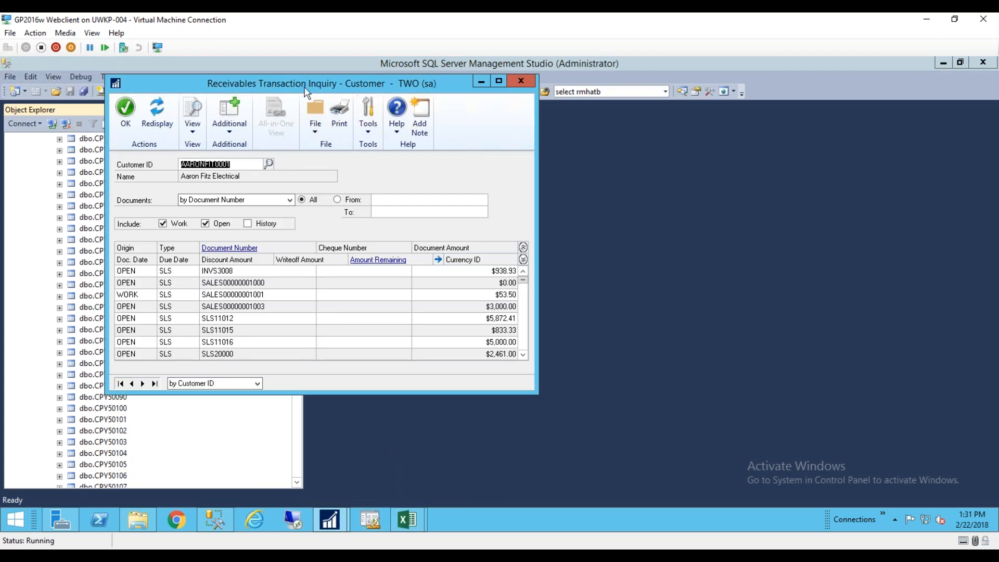
{"action": "left_click", "coordinate": [367, 117]}
{"action": "mouse_move", "coordinate": [388, 197]}
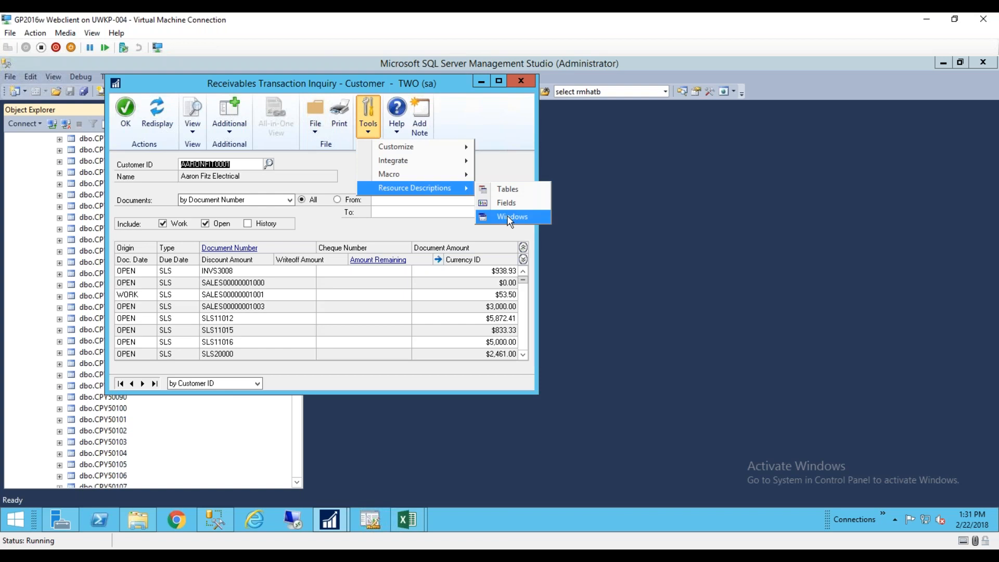
{"action": "left_click", "coordinate": [509, 189]}
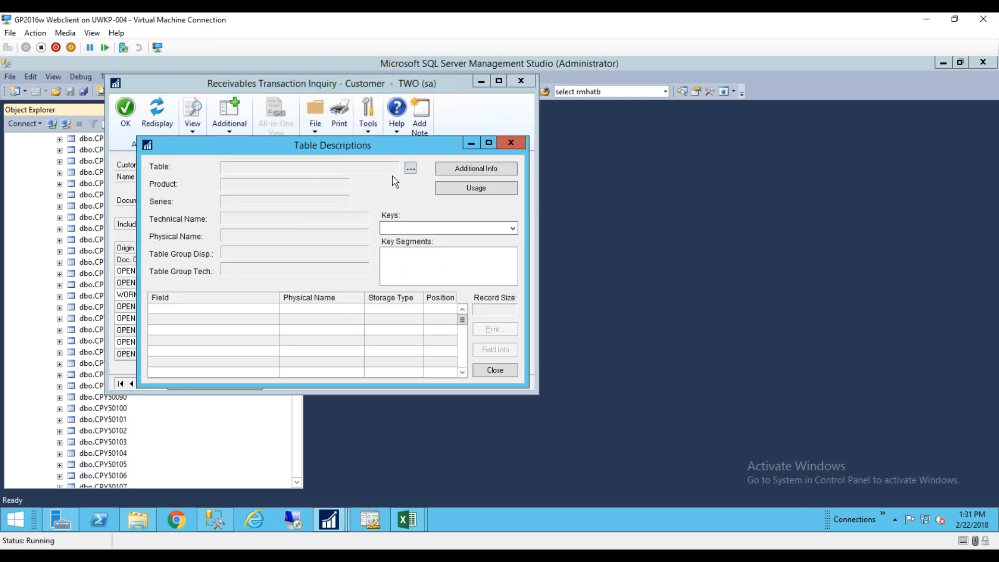
{"action": "left_click", "coordinate": [411, 169]}
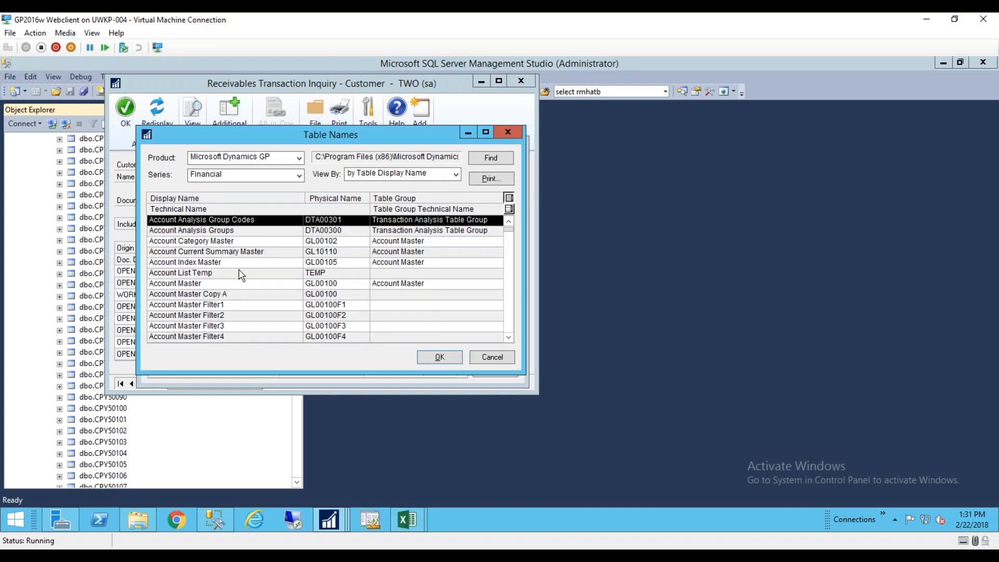
Set the Table Names list to the Sales series and look through its tables by display name
{"action": "left_click", "coordinate": [281, 176]}
{"action": "left_click", "coordinate": [273, 197]}
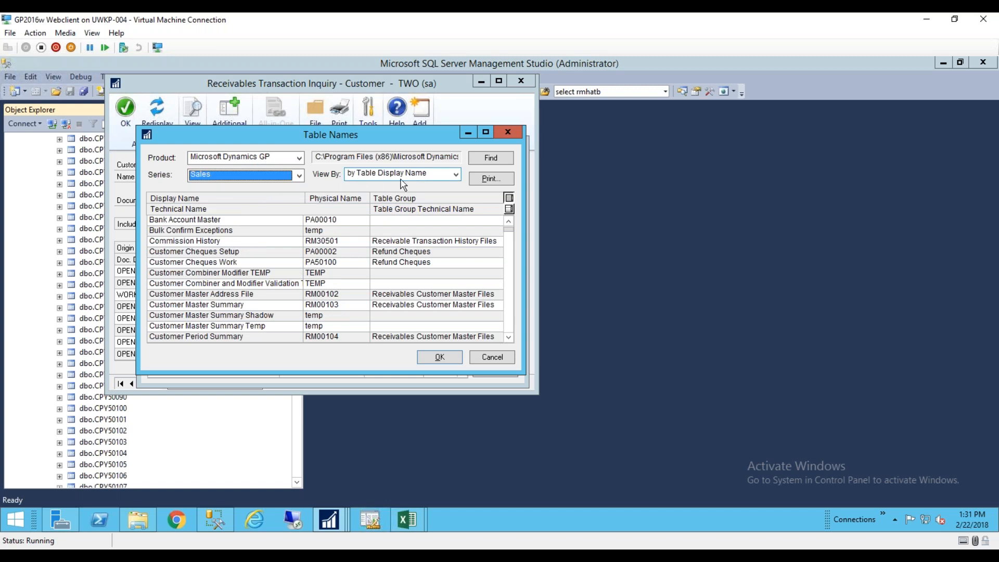
{"action": "left_click", "coordinate": [511, 237]}
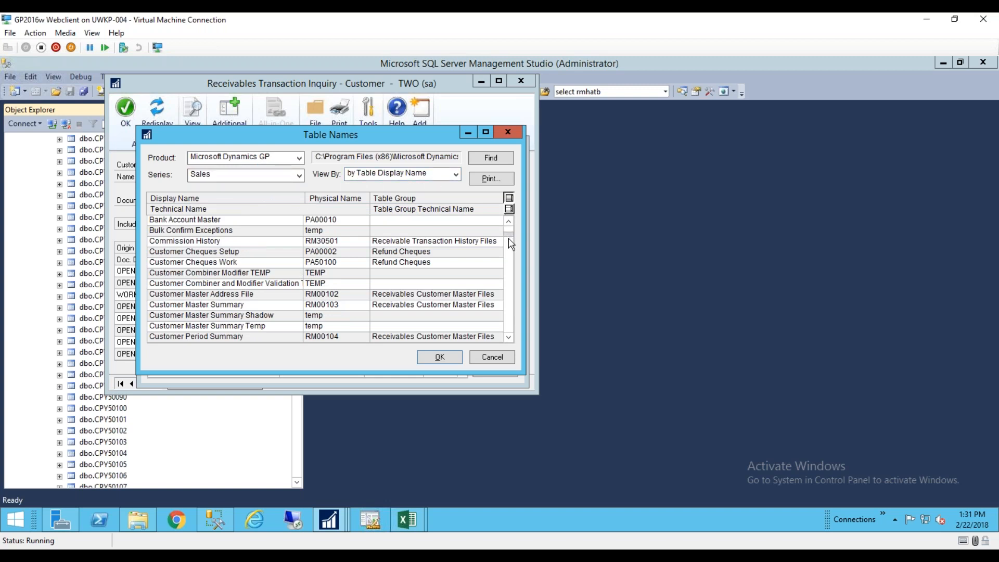
{"action": "scroll", "coordinate": [511, 251], "scroll_direction": "down", "scroll_amount": 10}
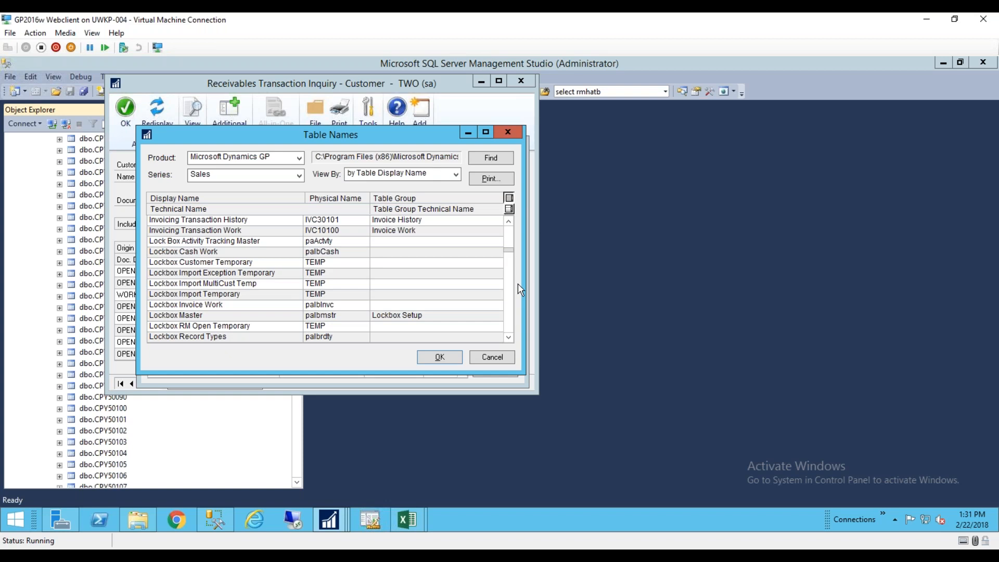
Find "RM Open" by table display name and select RM Open File to identify its physical name
{"action": "left_click", "coordinate": [491, 157]}
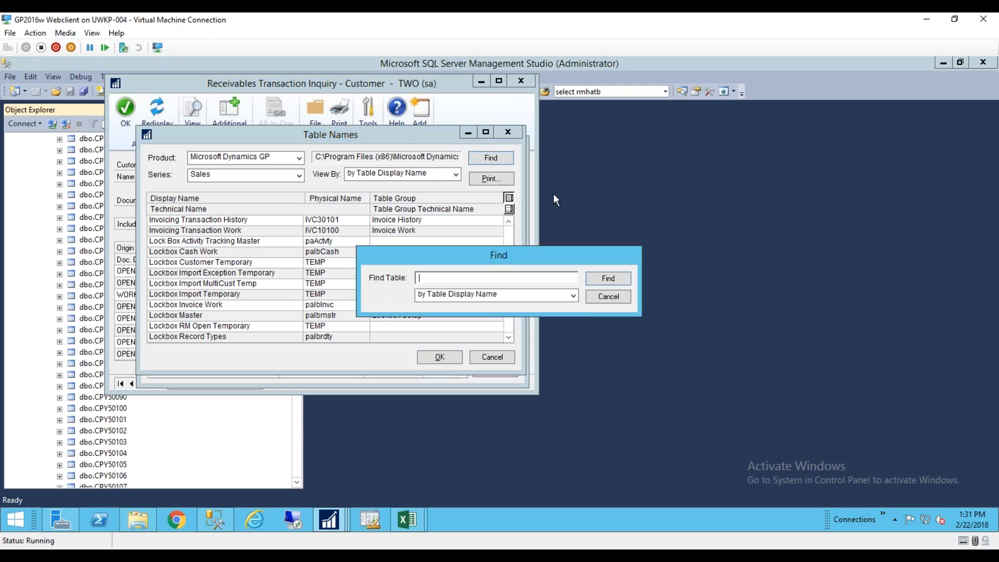
{"action": "type", "text": "RM Open"}
{"action": "left_click", "coordinate": [616, 286]}
{"action": "left_click", "coordinate": [183, 232]}
{"action": "left_click", "coordinate": [192, 219]}
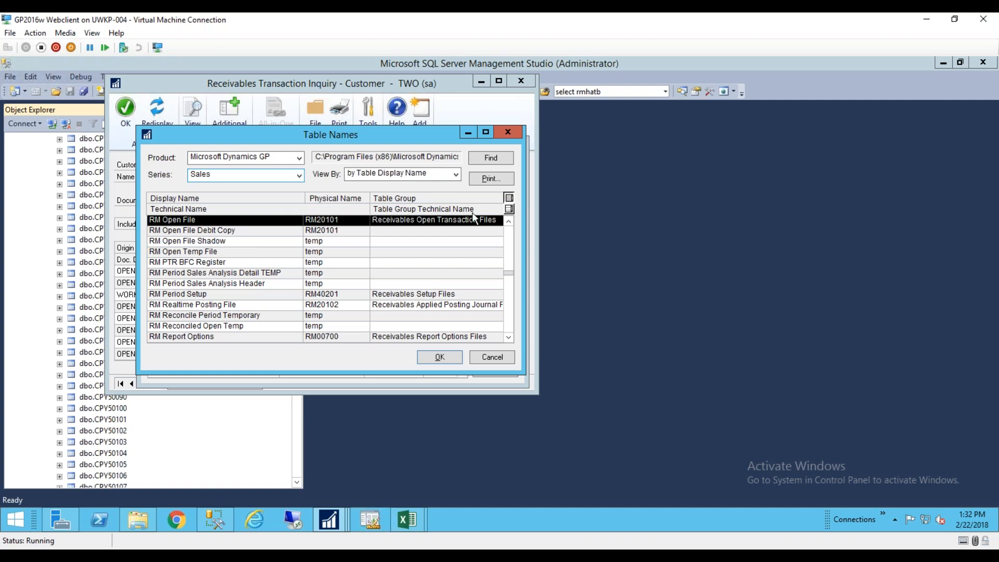
Switch to SQL Server Management Studio and write the statement "Select * FROM RM20101" in a new query
{"action": "left_click", "coordinate": [611, 209]}
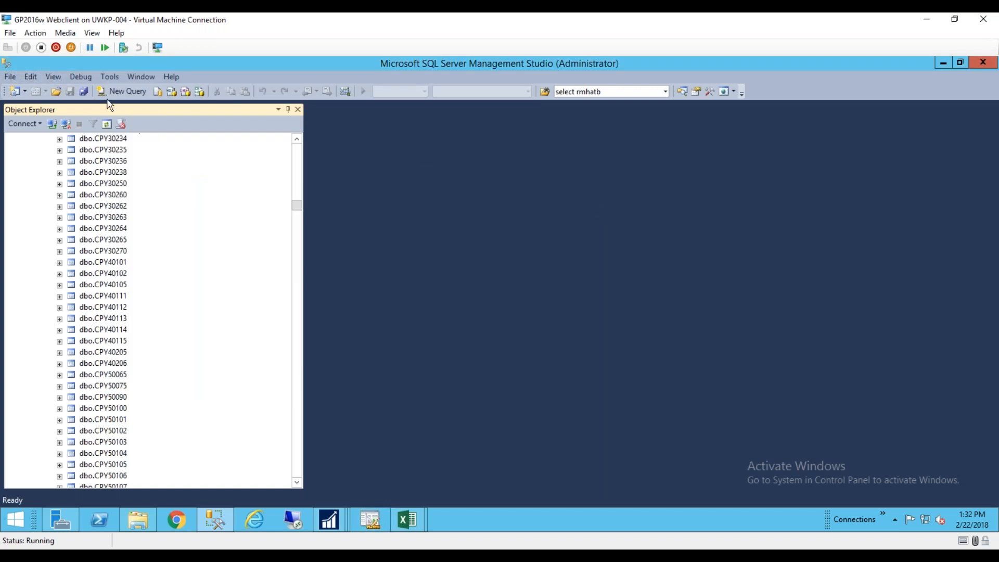
{"action": "left_click", "coordinate": [122, 91]}
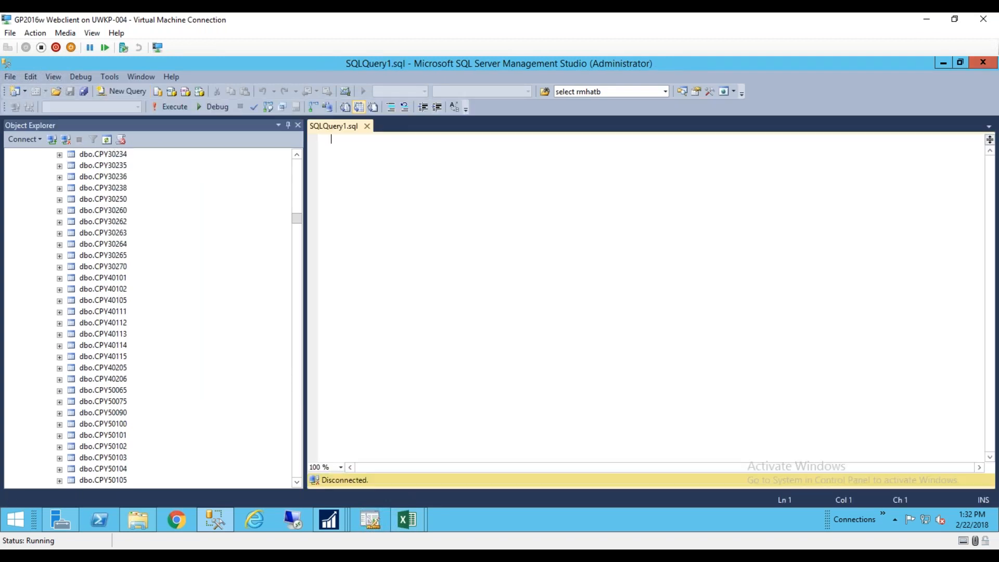
{"action": "type", "text": "Select * FROM "}
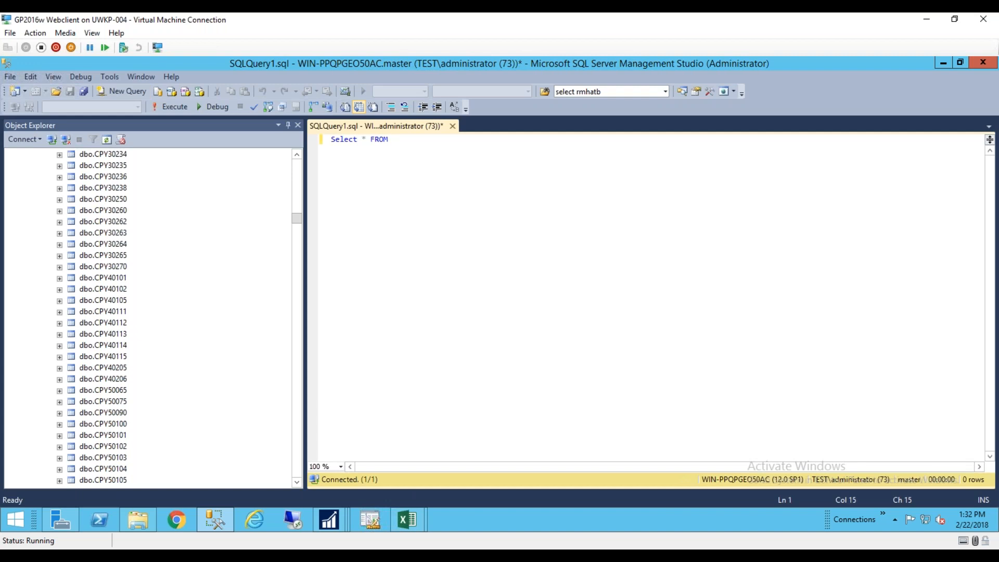
{"action": "type", "text": "RM20101"}
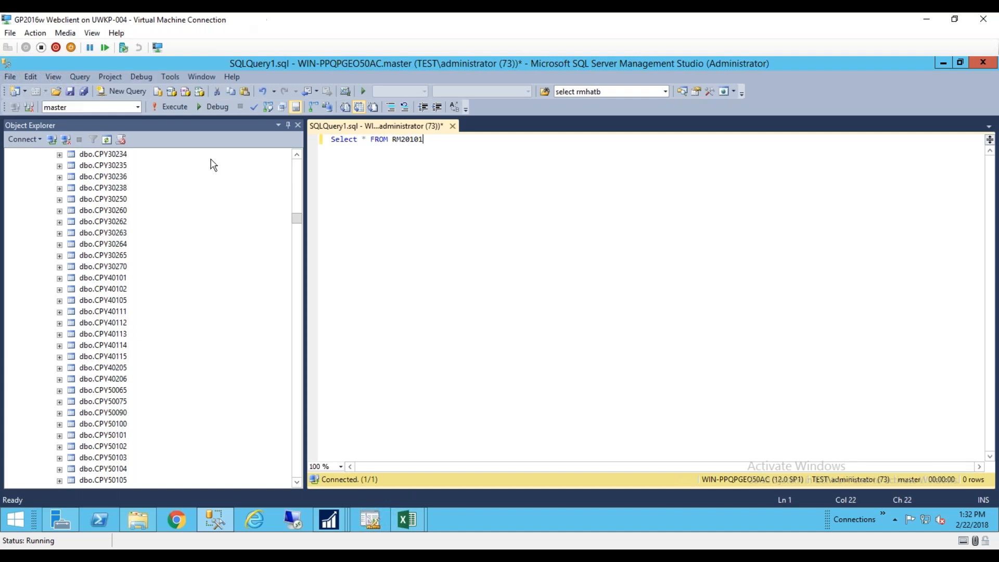
Change the query's database to TWO and execute the statement
{"action": "left_click", "coordinate": [138, 107]}
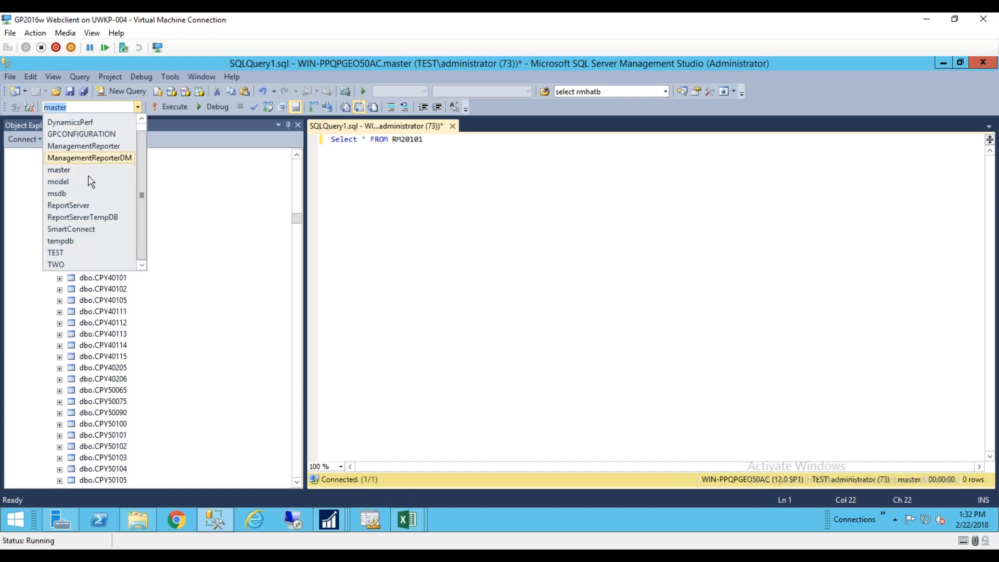
{"action": "left_click", "coordinate": [52, 263]}
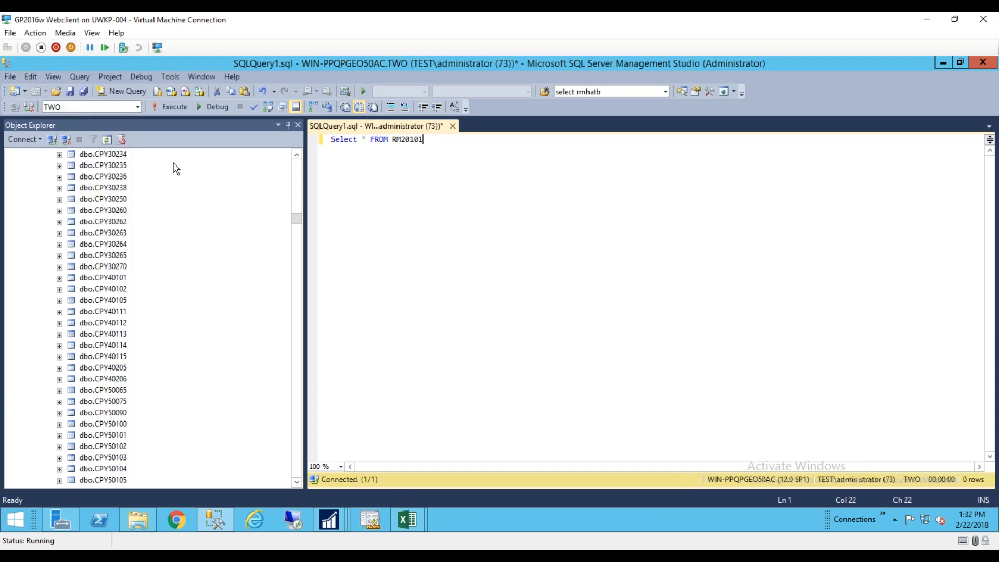
{"action": "left_click", "coordinate": [162, 107]}
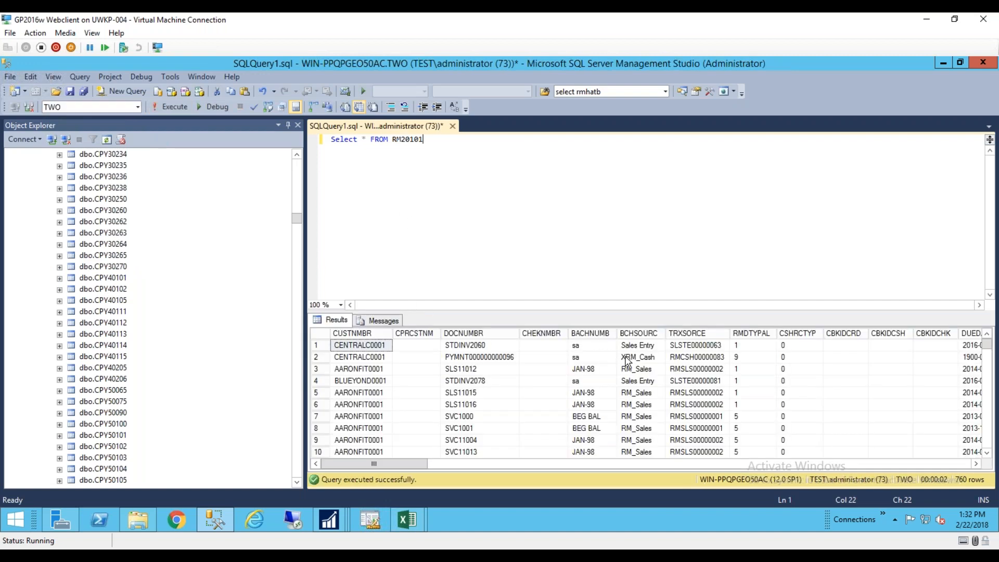
Examine the columns of the first result row, from CUSTNMBR across the dates and amounts to CSPORNBR
{"action": "left_click", "coordinate": [377, 369]}
{"action": "left_click", "coordinate": [355, 347]}
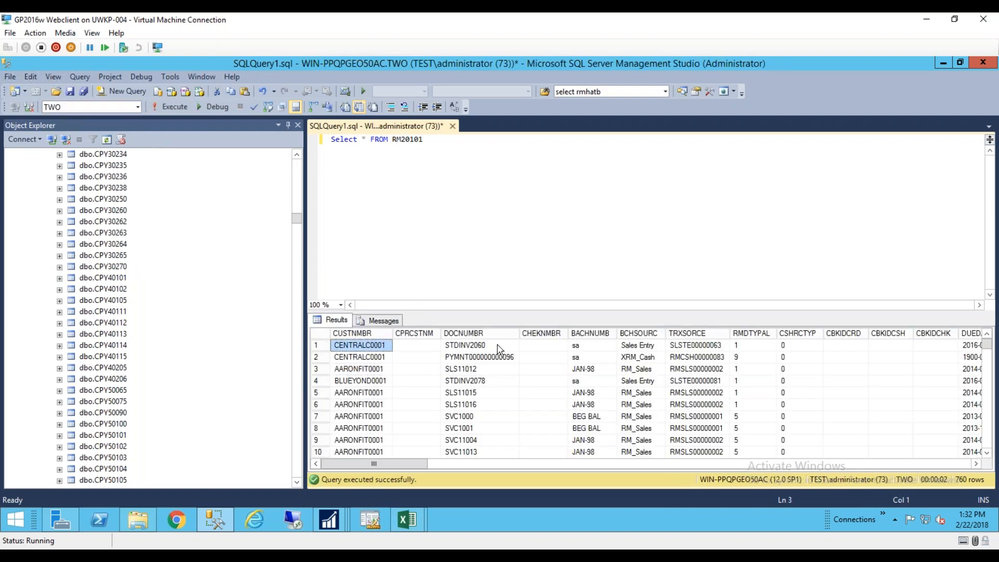
{"action": "key", "text": "Right"}
{"action": "key", "text": "Right"}
{"action": "key", "text": "Right"}
{"action": "key", "text": "Right"}
{"action": "key", "text": "Right"}
{"action": "key", "text": "Right"}
{"action": "key", "text": "Right"}
{"action": "key", "text": "Right"}
{"action": "key", "text": "Right"}
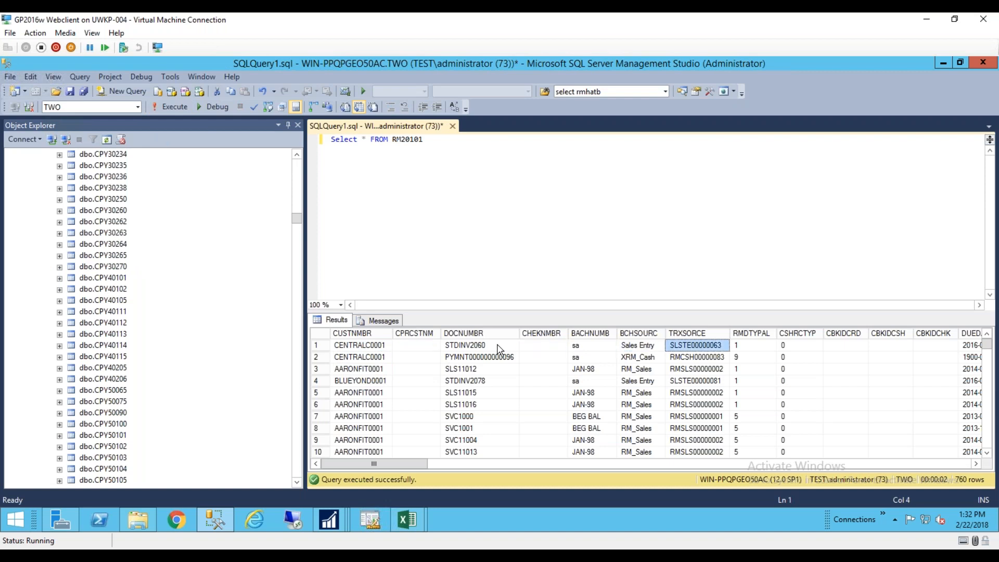
{"action": "key", "text": "Right"}
{"action": "key", "text": "Right"}
{"action": "key", "text": "Right"}
{"action": "key", "text": "Right"}
{"action": "key", "text": "Right"}
{"action": "key", "text": "Right"}
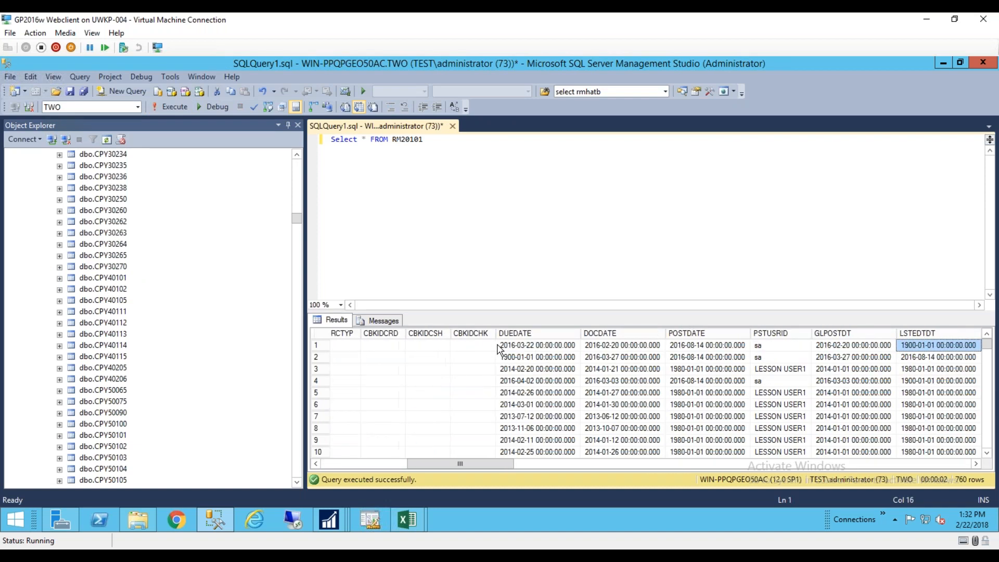
{"action": "key", "text": "Right"}
{"action": "key", "text": "Right"}
{"action": "key", "text": "Right"}
{"action": "key", "text": "Right"}
{"action": "key", "text": "Right"}
{"action": "key", "text": "Right"}
{"action": "key", "text": "Right"}
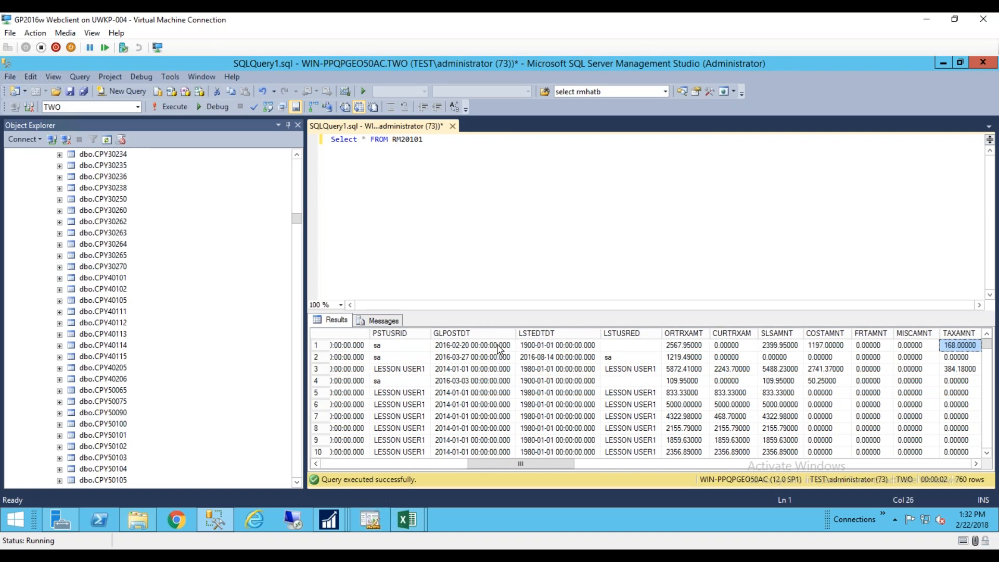
{"action": "key", "text": "Right"}
{"action": "key", "text": "Right"}
{"action": "key", "text": "Right"}
{"action": "key", "text": "Right"}
{"action": "key", "text": "Right"}
{"action": "key", "text": "Right"}
{"action": "key", "text": "Right"}
{"action": "key", "text": "Right"}
{"action": "key", "text": "Right"}
{"action": "key", "text": "Right"}
{"action": "key", "text": "Right"}
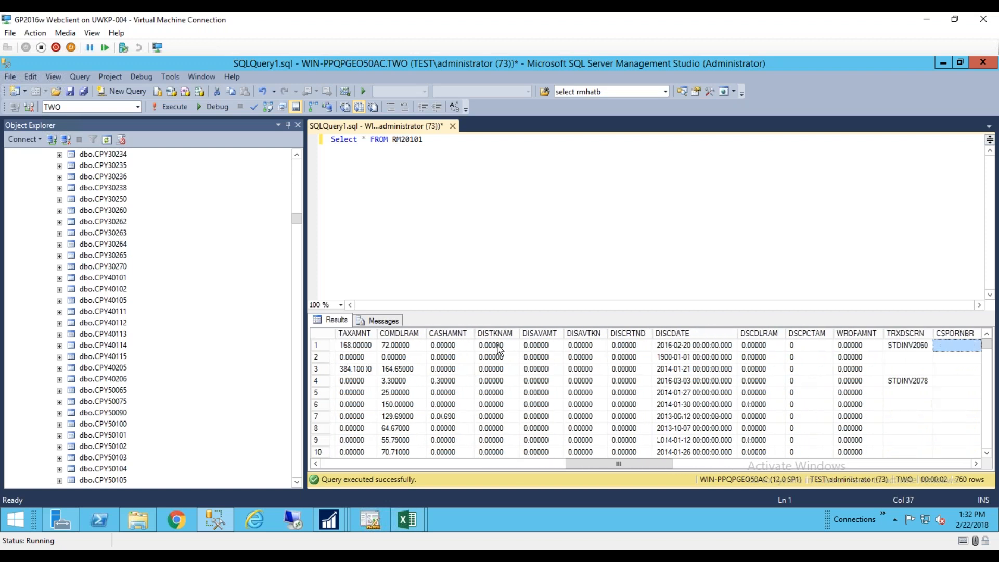
Go back across the first result row to its opening columns and review the customer, document number and transaction source fields
{"action": "key", "text": "Left"}
{"action": "key", "text": "Left"}
{"action": "key", "text": "Left"}
{"action": "key", "text": "Left"}
{"action": "key", "text": "Left"}
{"action": "key", "text": "Left"}
{"action": "key", "text": "Left"}
{"action": "key", "text": "Left"}
{"action": "key", "text": "Left"}
{"action": "key", "text": "Left"}
{"action": "key", "text": "Left"}
{"action": "key", "text": "Left"}
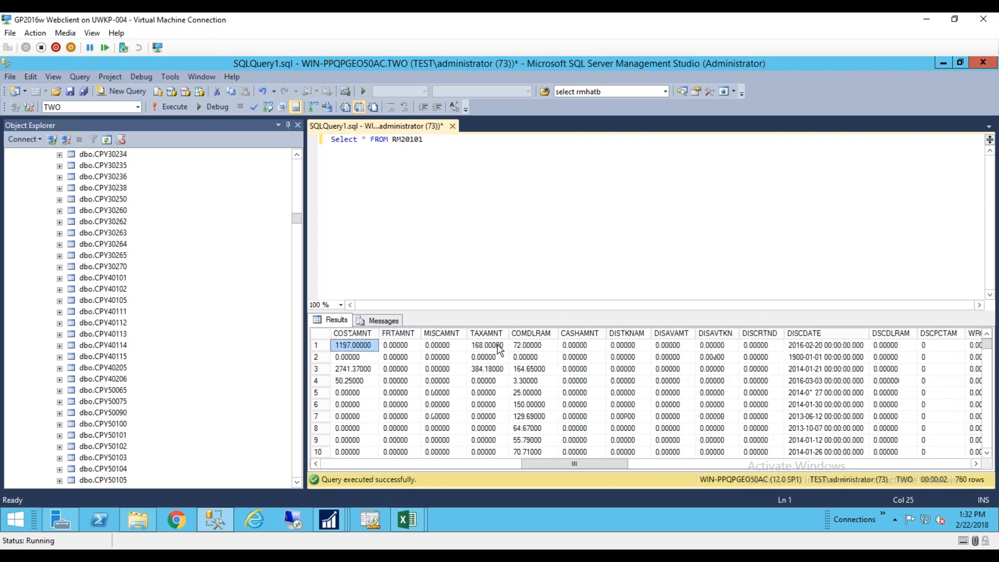
{"action": "key", "text": "Left"}
{"action": "key", "text": "Left"}
{"action": "key", "text": "Left"}
{"action": "key", "text": "Left"}
{"action": "key", "text": "Left"}
{"action": "key", "text": "Left"}
{"action": "key", "text": "Left"}
{"action": "key", "text": "Left"}
{"action": "key", "text": "Left"}
{"action": "key", "text": "Left"}
{"action": "key", "text": "Left"}
{"action": "key", "text": "Left"}
{"action": "key", "text": "Left"}
{"action": "key", "text": "Left"}
{"action": "key", "text": "Left"}
{"action": "key", "text": "Left"}
{"action": "key", "text": "Left"}
{"action": "key", "text": "Left"}
{"action": "key", "text": "Left"}
{"action": "key", "text": "Left"}
{"action": "key", "text": "Right"}
{"action": "key", "text": "Right"}
{"action": "key", "text": "Right"}
{"action": "key", "text": "Right"}
{"action": "key", "text": "Right"}
{"action": "key", "text": "Left"}
{"action": "key", "text": "Left"}
{"action": "key", "text": "Left"}
{"action": "key", "text": "Left"}
{"action": "key", "text": "Right"}
{"action": "key", "text": "Right"}
{"action": "key", "text": "Right"}
{"action": "key", "text": "Right"}
{"action": "key", "text": "Right"}
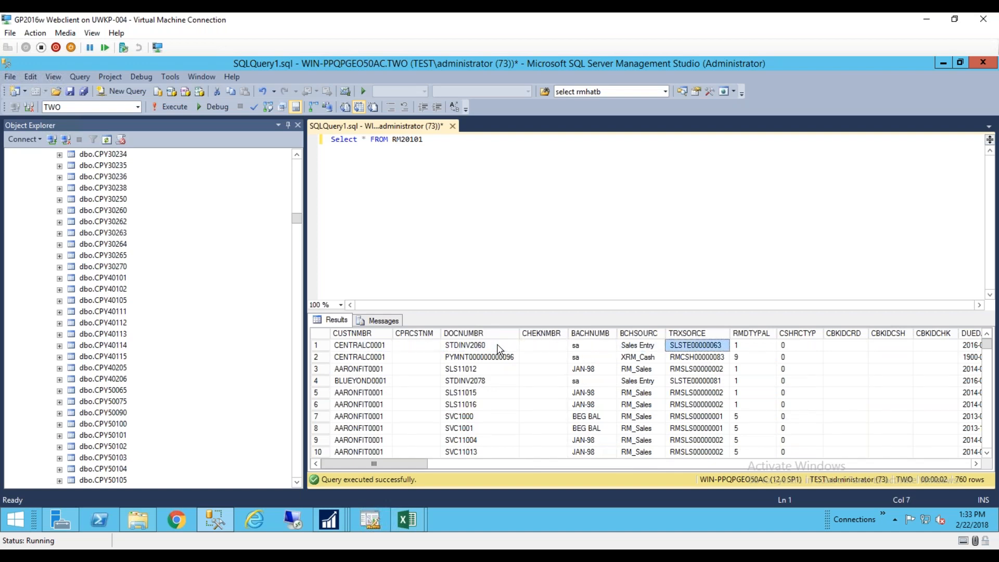
Review the document type, date and amount columns of the first result row, ending on the original transaction amount in ORTRXAMT
{"action": "key", "text": "Right"}
{"action": "key", "text": "Right"}
{"action": "key", "text": "Right"}
{"action": "key", "text": "Right"}
{"action": "key", "text": "Right"}
{"action": "key", "text": "Right"}
{"action": "key", "text": "Right"}
{"action": "key", "text": "Right"}
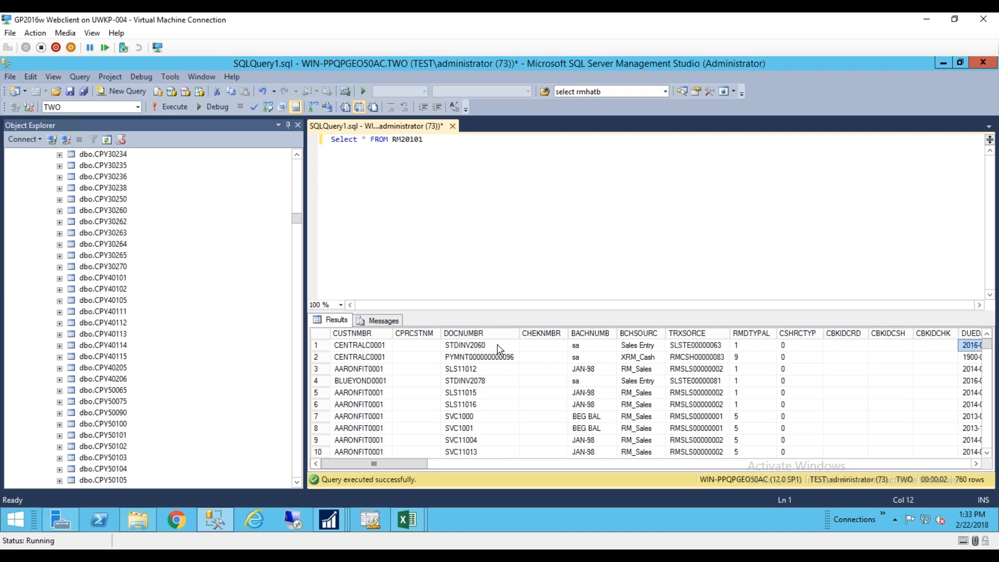
{"action": "key", "text": "Right"}
{"action": "key", "text": "Right"}
{"action": "key", "text": "Right"}
{"action": "key", "text": "Right"}
{"action": "key", "text": "Right"}
{"action": "key", "text": "Right"}
{"action": "key", "text": "Right"}
{"action": "key", "text": "Right"}
{"action": "key", "text": "Right"}
{"action": "key", "text": "Right"}
{"action": "key", "text": "Right"}
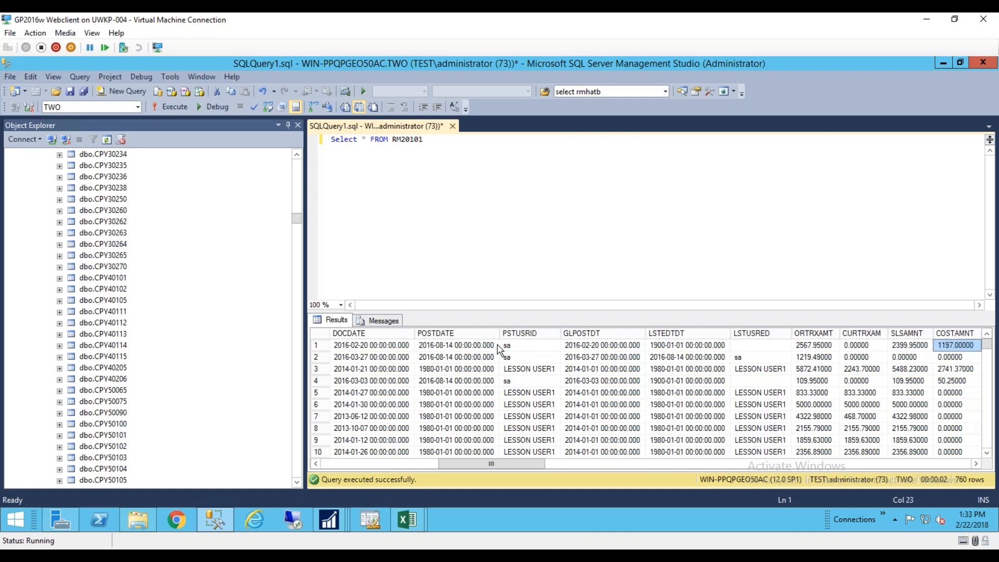
{"action": "key", "text": "Right"}
{"action": "key", "text": "Left"}
{"action": "key", "text": "Left"}
{"action": "key", "text": "Left"}
{"action": "key", "text": "Left"}
{"action": "key", "text": "Left"}
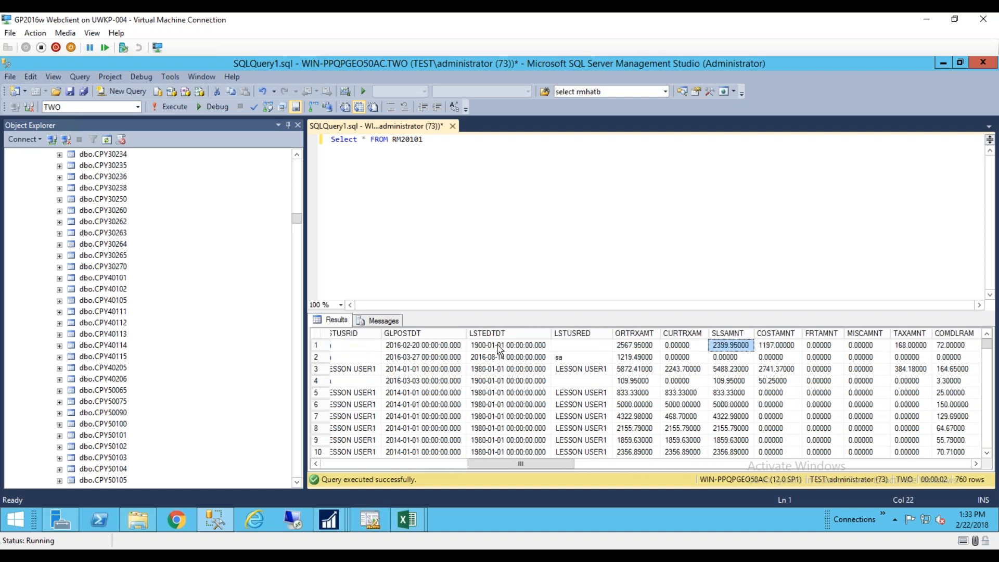
{"action": "key", "text": "Left"}
{"action": "key", "text": "Left"}
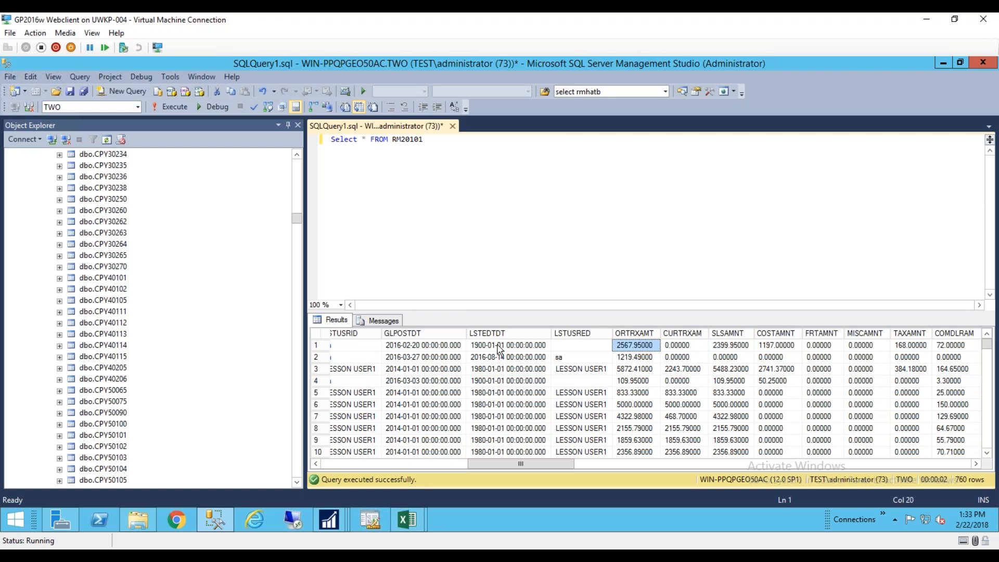
Review the first result row's amount columns from the current transaction amount CURTRXAM across sales, cost, freight and tax to DISCRTND
{"action": "key", "text": "Right"}
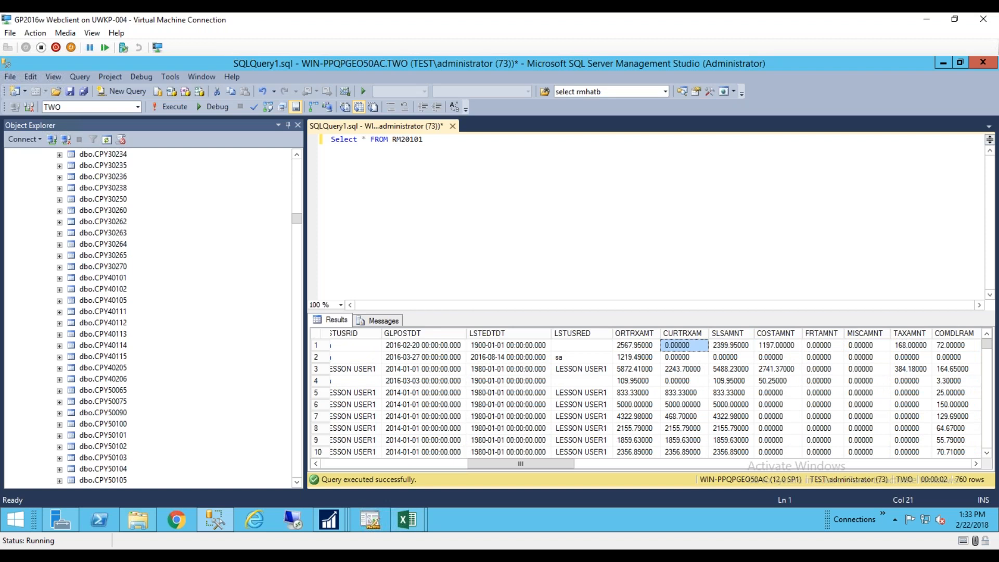
{"action": "key", "text": "Right"}
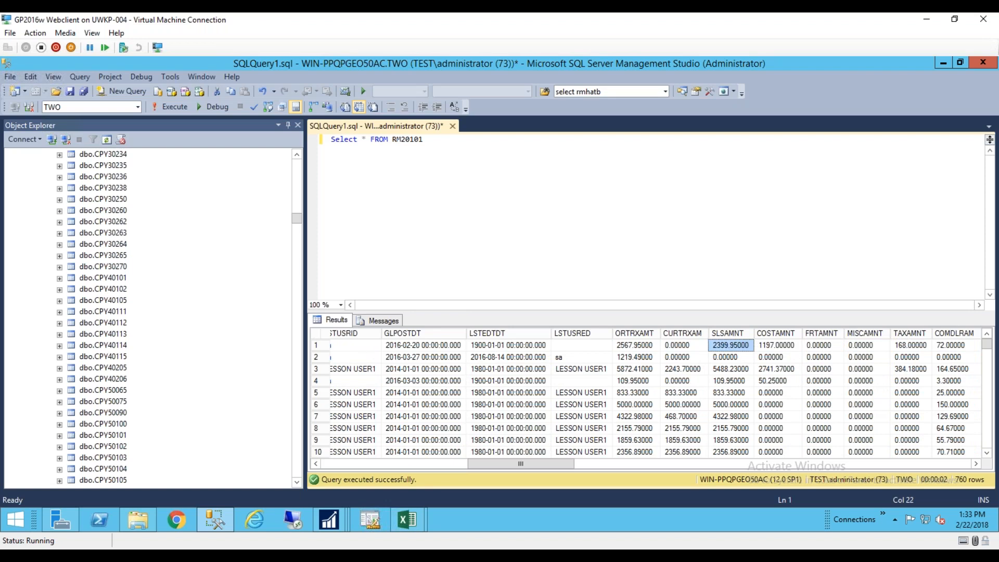
{"action": "key", "text": "Right"}
{"action": "key", "text": "Right"}
{"action": "key", "text": "Right"}
{"action": "key", "text": "Right"}
{"action": "key", "text": "Right"}
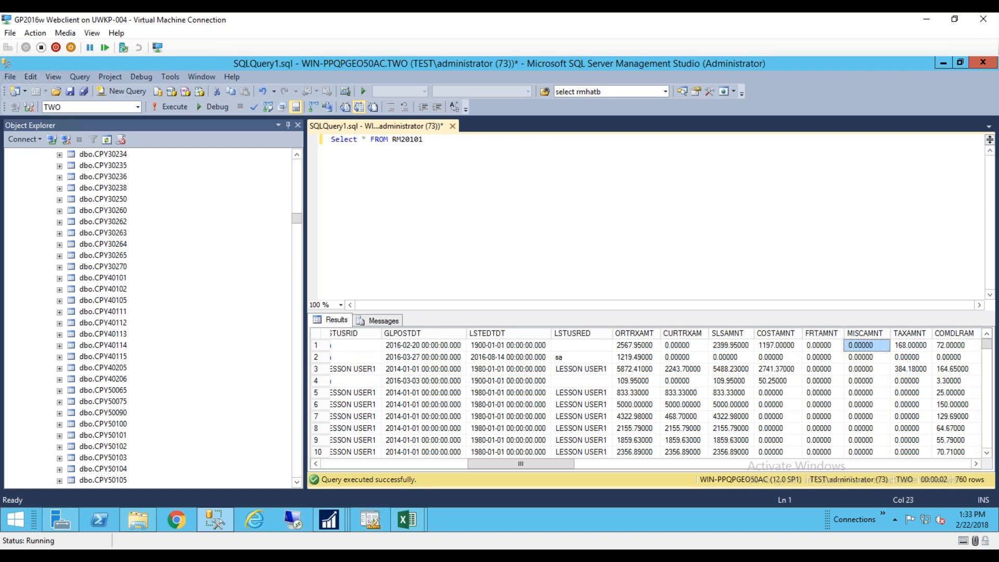
{"action": "key", "text": "Left"}
{"action": "key", "text": "Right"}
{"action": "key", "text": "Right"}
{"action": "key", "text": "Right"}
{"action": "key", "text": "Right"}
{"action": "key", "text": "Right"}
{"action": "key", "text": "Right"}
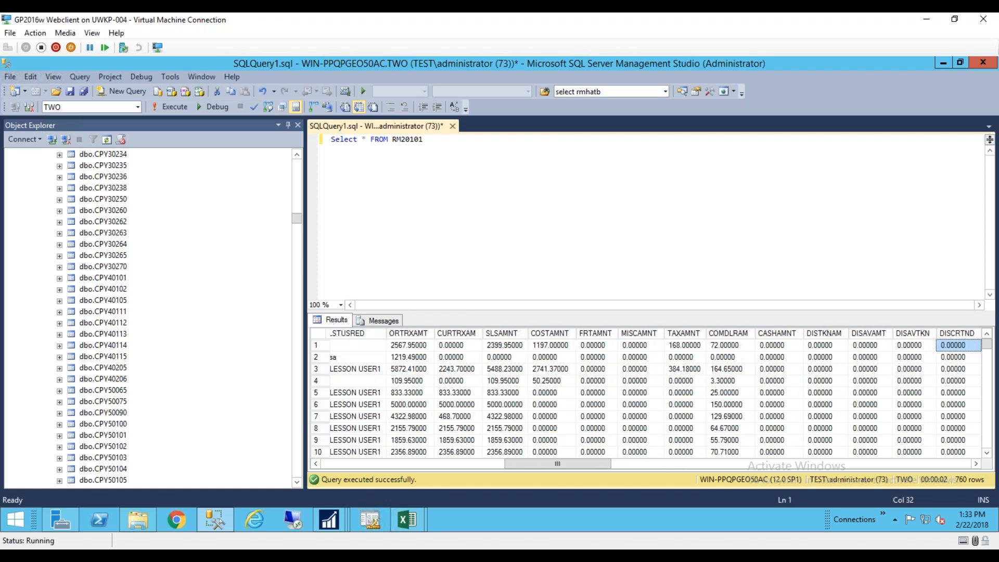
{"action": "left_click", "coordinate": [547, 209]}
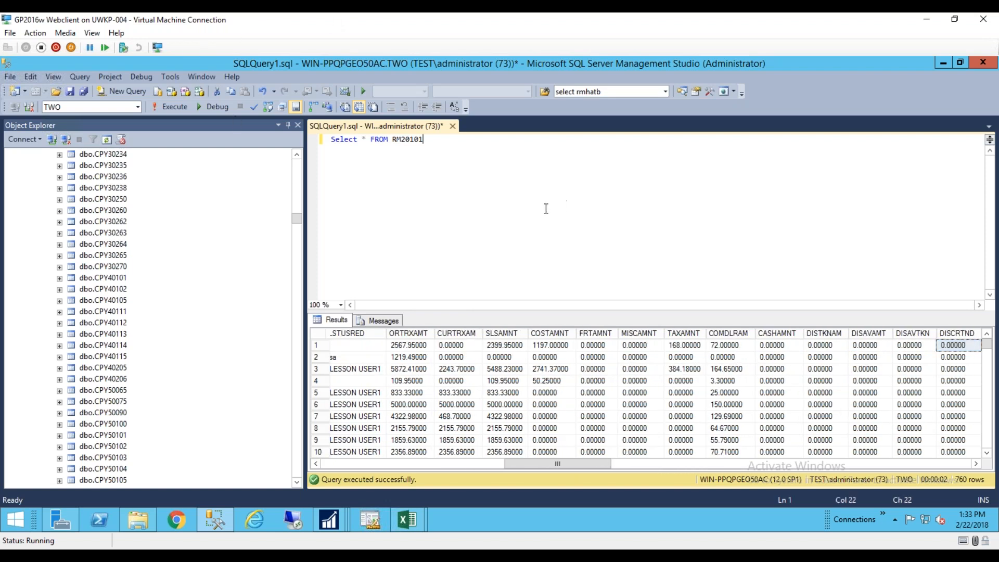
Switch to Microsoft Dynamics GP and close the Table Names and Table Descriptions windows
{"action": "left_click", "coordinate": [942, 65]}
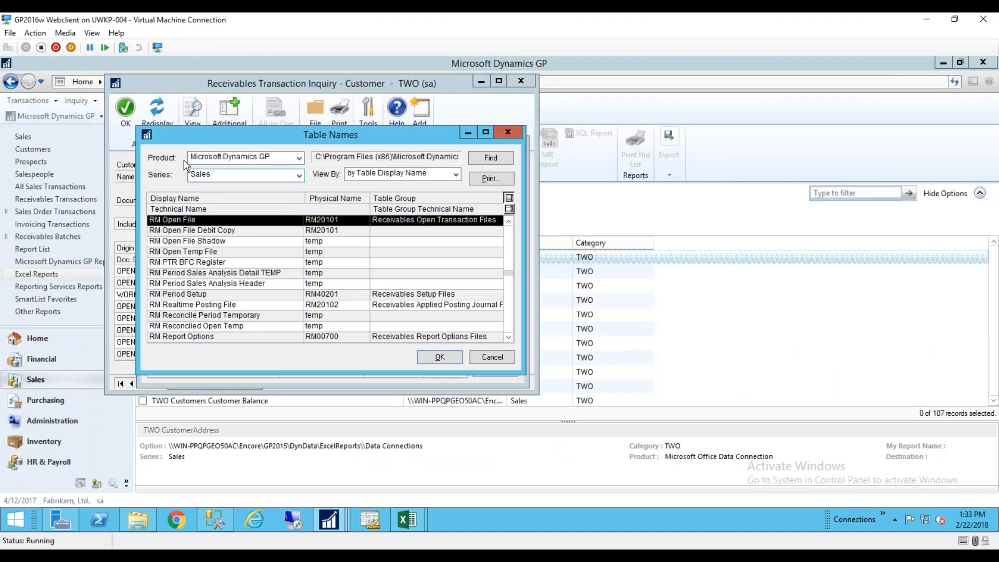
{"action": "left_click_drag", "start_coordinate": [249, 143], "coordinate": [229, 124]}
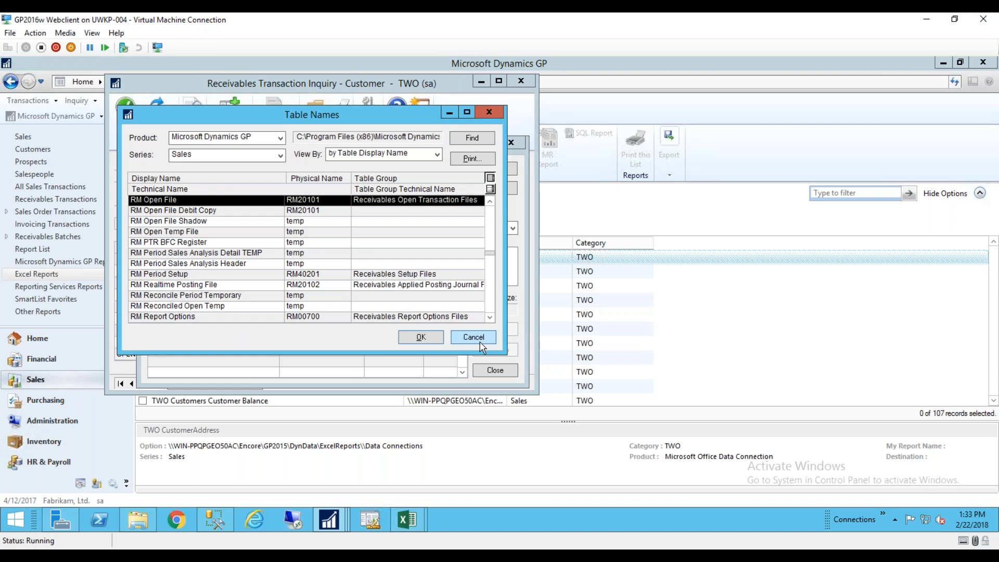
{"action": "left_click", "coordinate": [482, 348]}
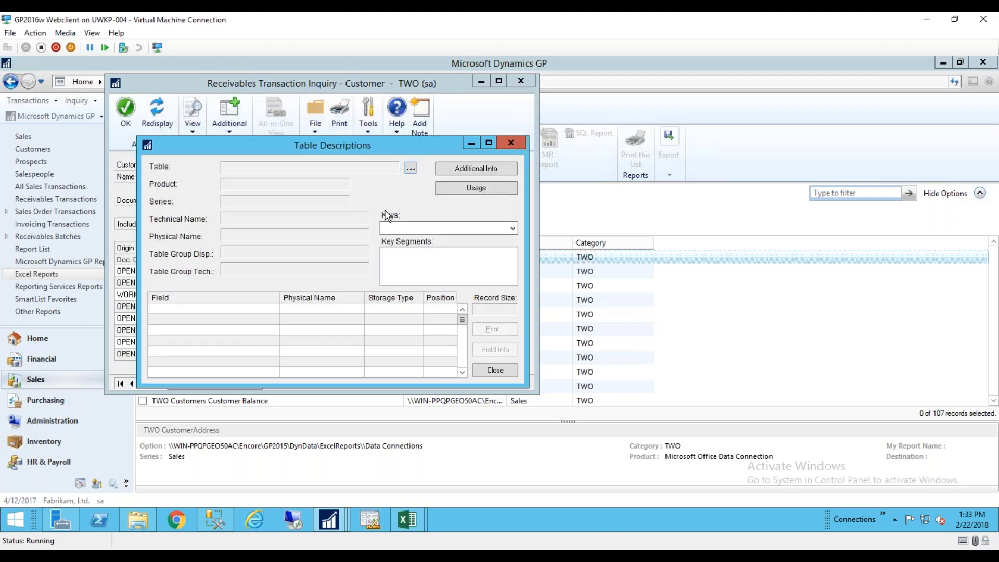
{"action": "left_click_drag", "start_coordinate": [315, 145], "coordinate": [375, 155]}
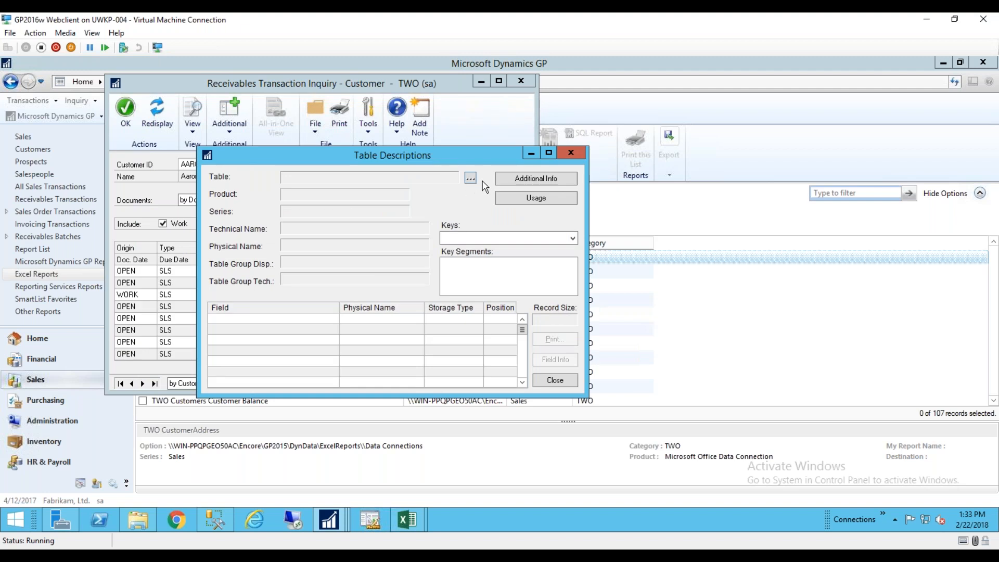
{"action": "left_click", "coordinate": [569, 153]}
Open Table Import for the Receivables Transaction Inquiry window, review its complete list of window tables, and cancel
{"action": "left_click", "coordinate": [367, 115]}
{"action": "mouse_move", "coordinate": [398, 159]}
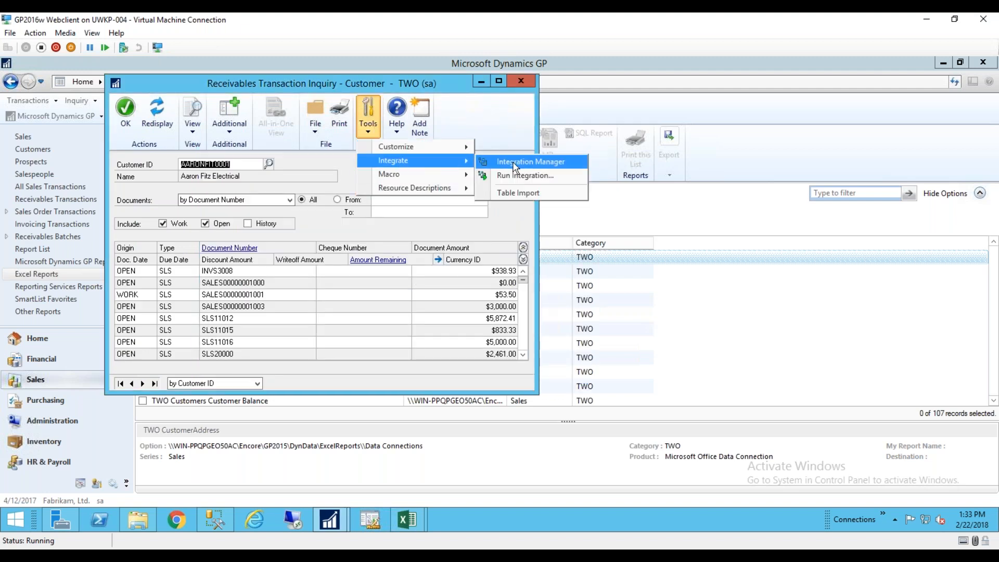
{"action": "left_click", "coordinate": [518, 194]}
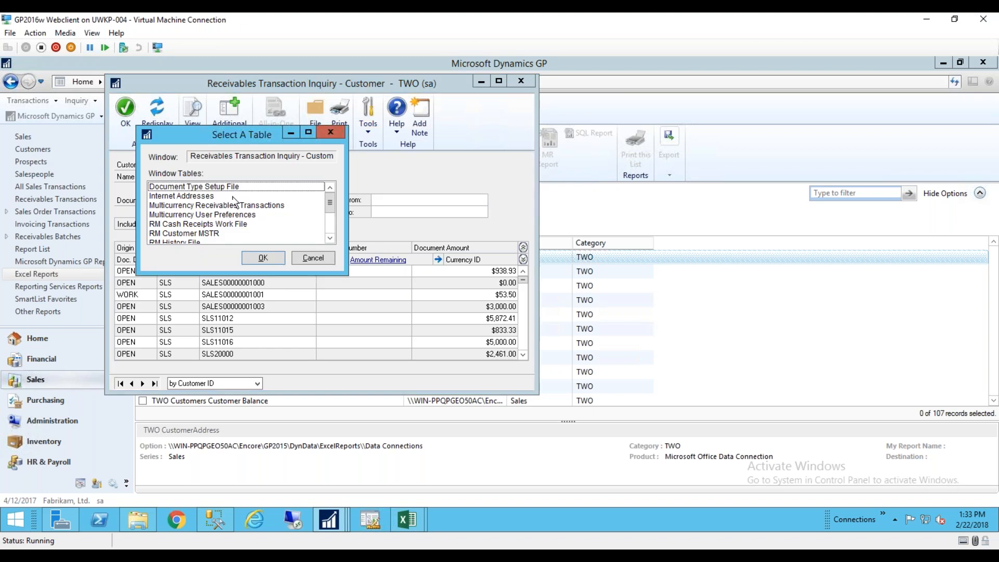
{"action": "left_click", "coordinate": [330, 239]}
{"action": "left_click", "coordinate": [329, 238]}
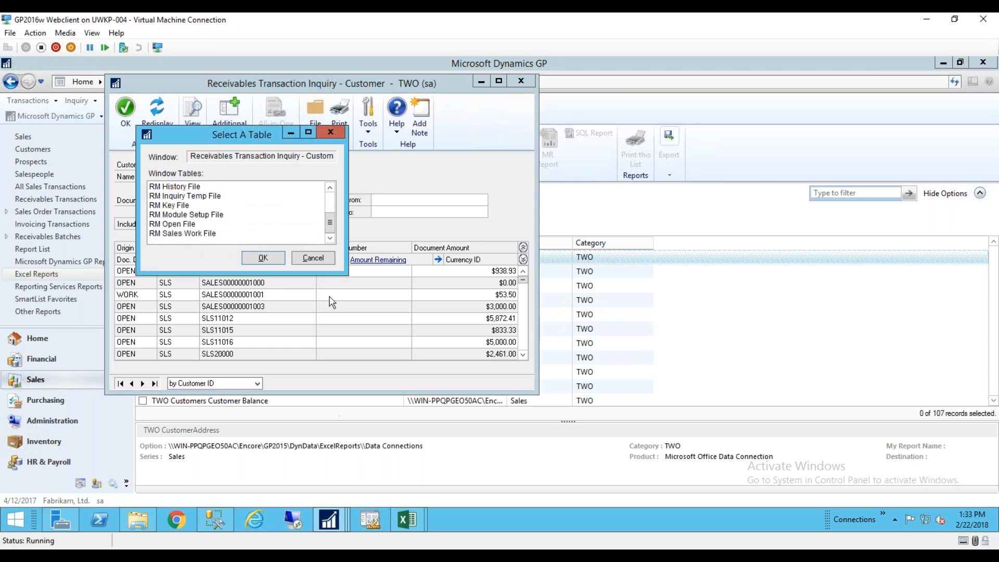
{"action": "left_click", "coordinate": [311, 258]}
Open the resource descriptions for windows and list the Sales series windows by window display name
{"action": "left_click", "coordinate": [369, 115]}
{"action": "mouse_move", "coordinate": [388, 190]}
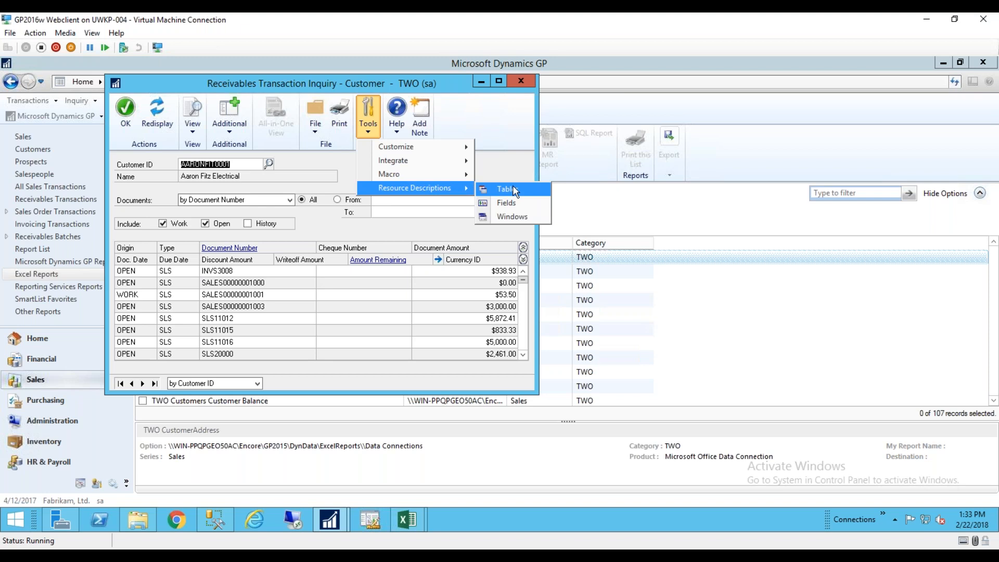
{"action": "left_click", "coordinate": [513, 217]}
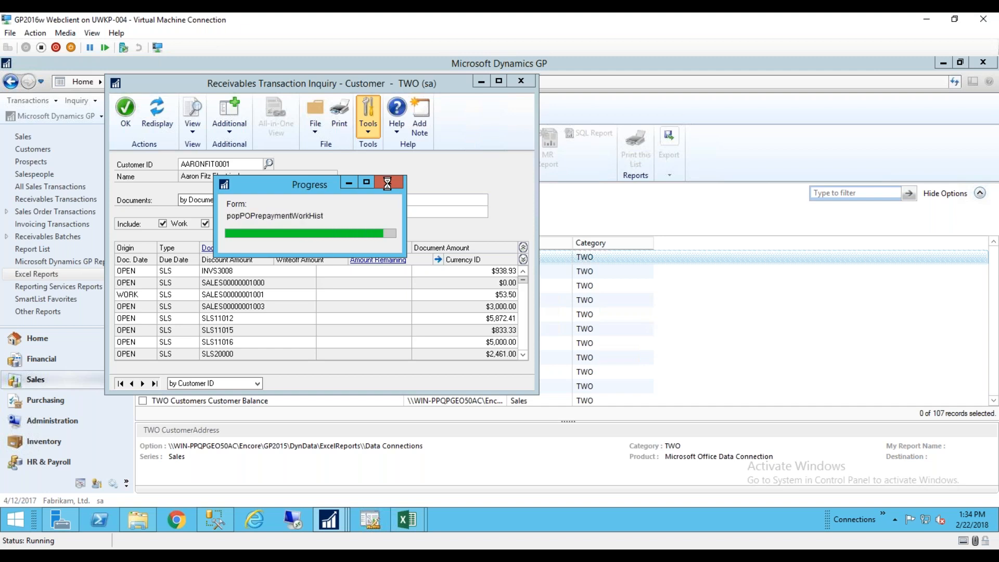
{"action": "left_click", "coordinate": [267, 174]}
{"action": "left_click", "coordinate": [280, 194]}
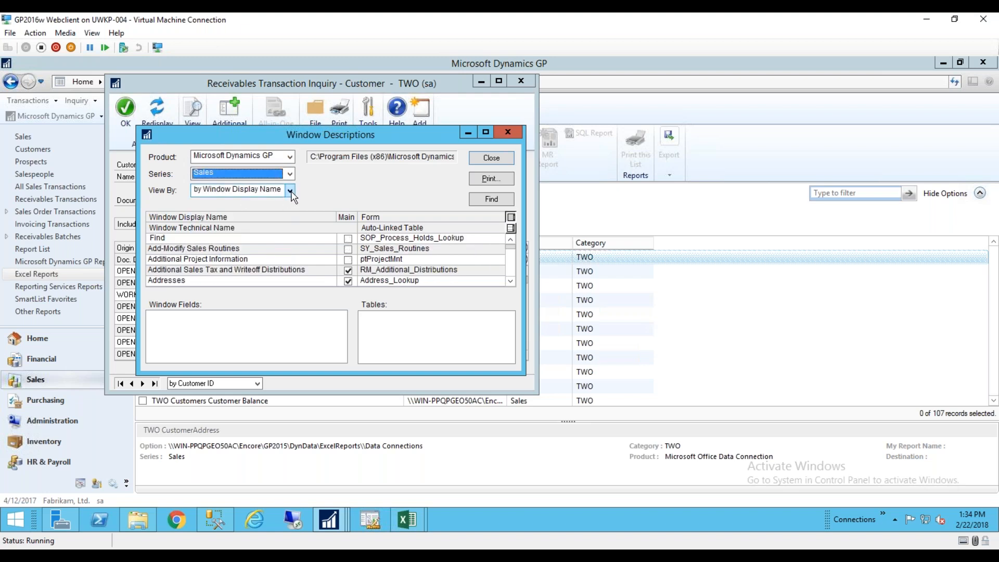
Examine the tables used by the Additional Sales Tax and Writeoff Distributions window, including RM_Tax_WORK, and close Window Descriptions
{"action": "left_click", "coordinate": [183, 270]}
{"action": "scroll", "coordinate": [183, 271], "scroll_direction": "down", "scroll_amount": 10}
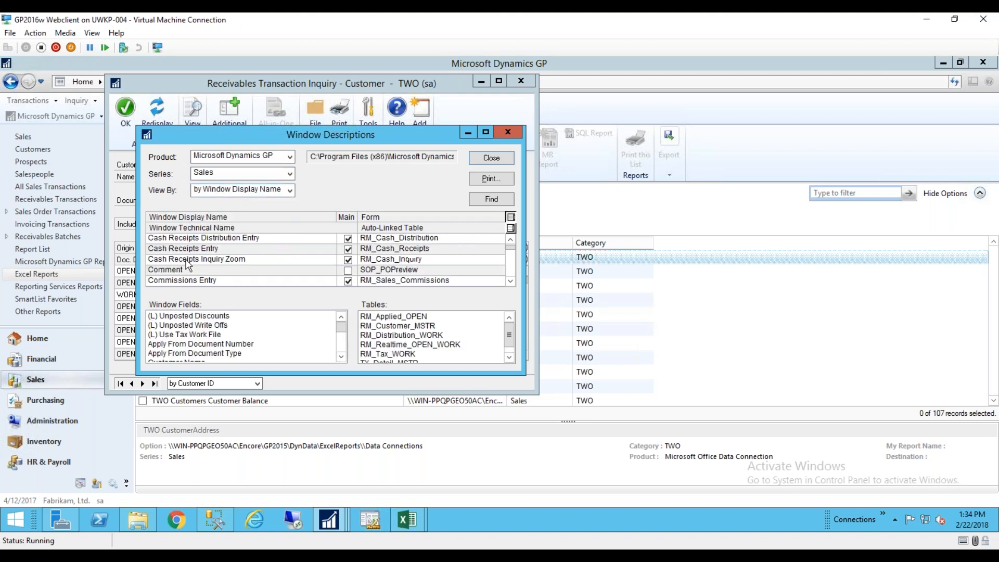
{"action": "left_click", "coordinate": [396, 326]}
{"action": "left_click", "coordinate": [391, 352]}
{"action": "scroll", "coordinate": [383, 333], "scroll_direction": "down", "scroll_amount": 1}
{"action": "scroll", "coordinate": [382, 333], "scroll_direction": "up", "scroll_amount": 1}
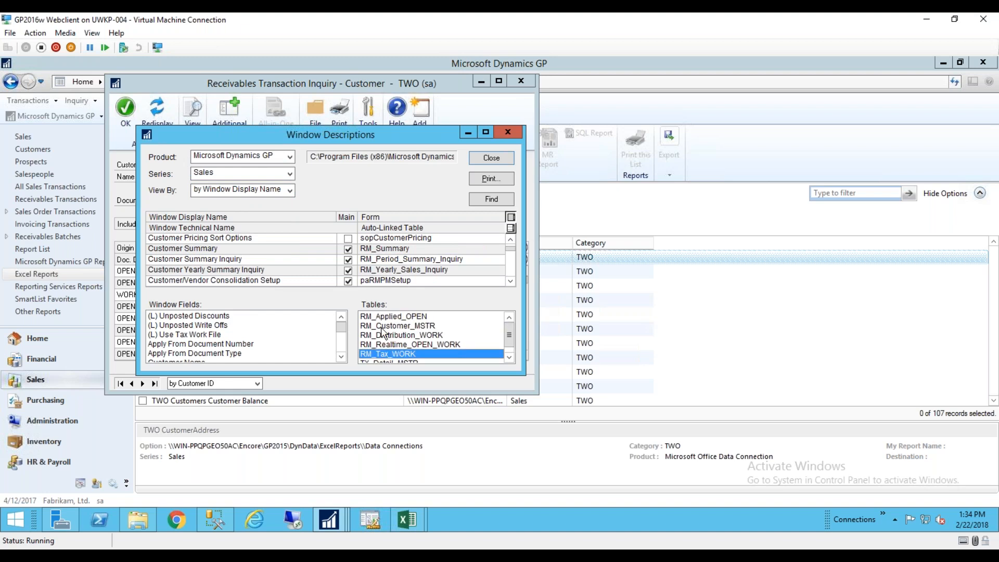
{"action": "left_click", "coordinate": [507, 132]}
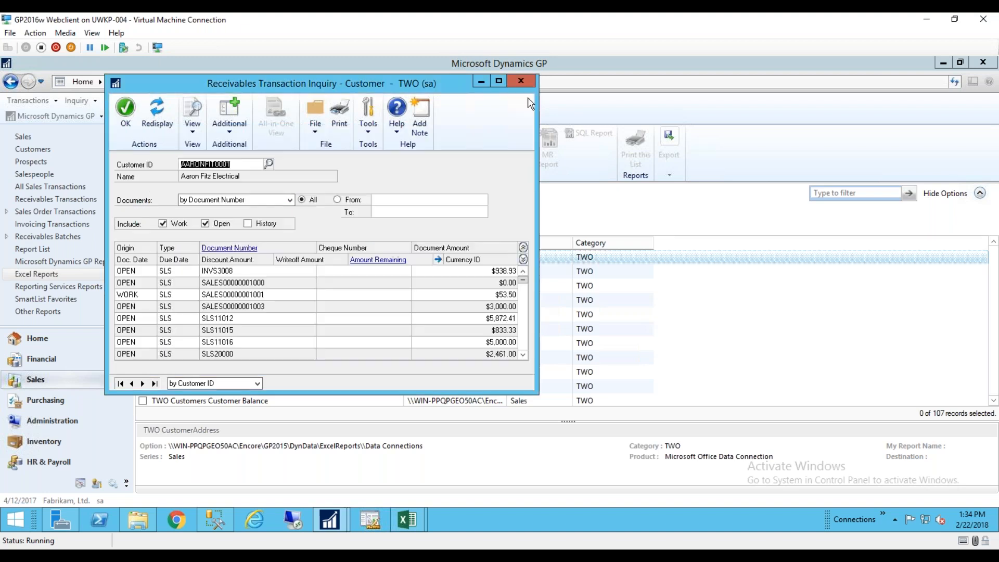
Close the Receivables Transaction Inquiry window and switch to the blank Book1 workbook in Excel with cell A1 selected
{"action": "left_click", "coordinate": [520, 80]}
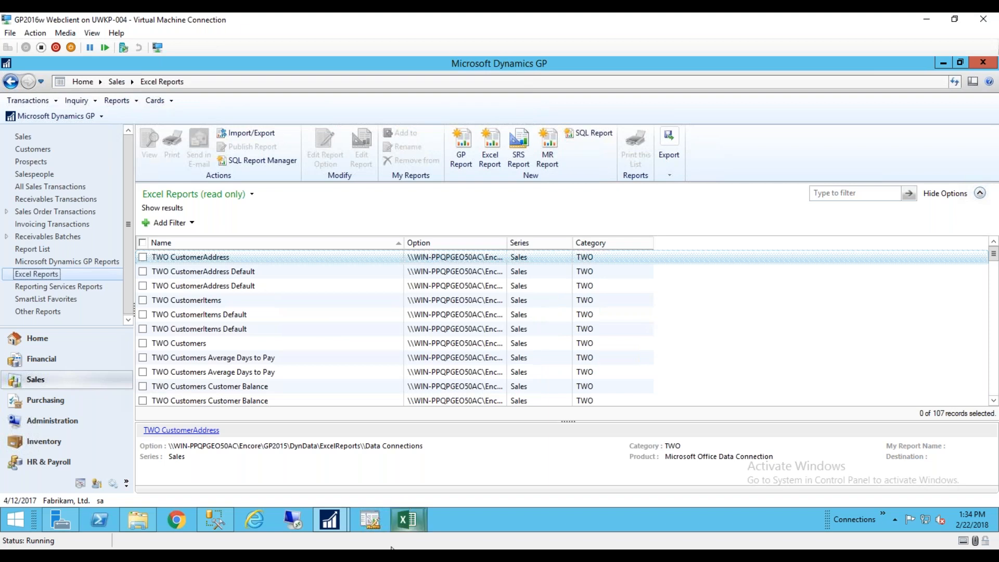
{"action": "left_click", "coordinate": [407, 519]}
{"action": "left_click", "coordinate": [469, 462]}
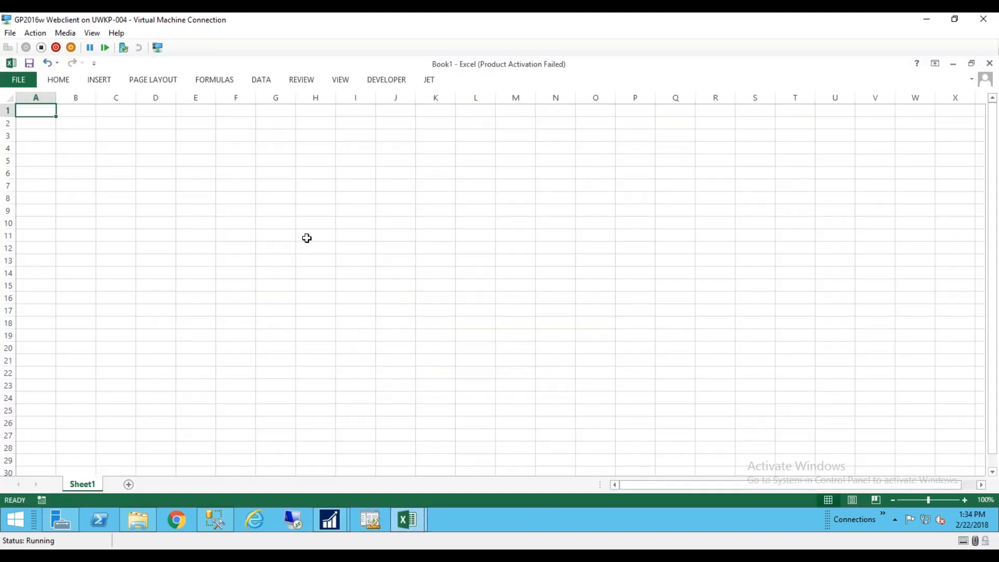
{"action": "left_click", "coordinate": [313, 221]}
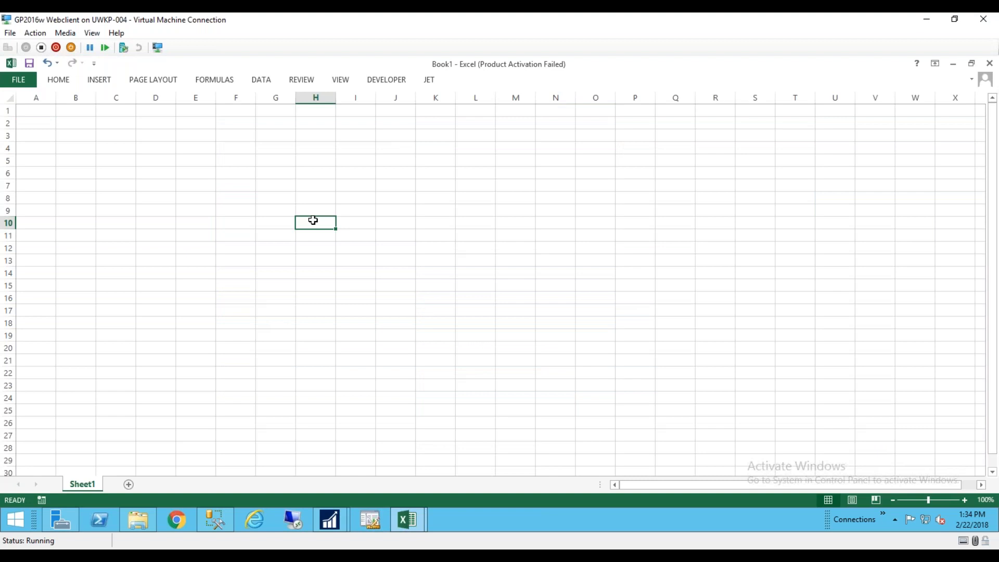
{"action": "left_click_drag", "start_coordinate": [283, 198], "coordinate": [289, 207]}
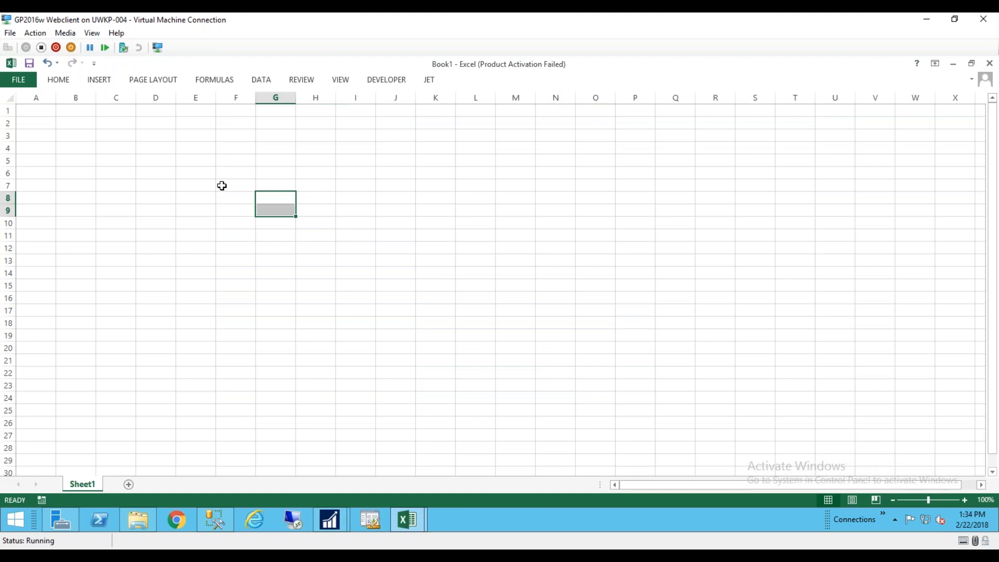
{"action": "left_click", "coordinate": [35, 109]}
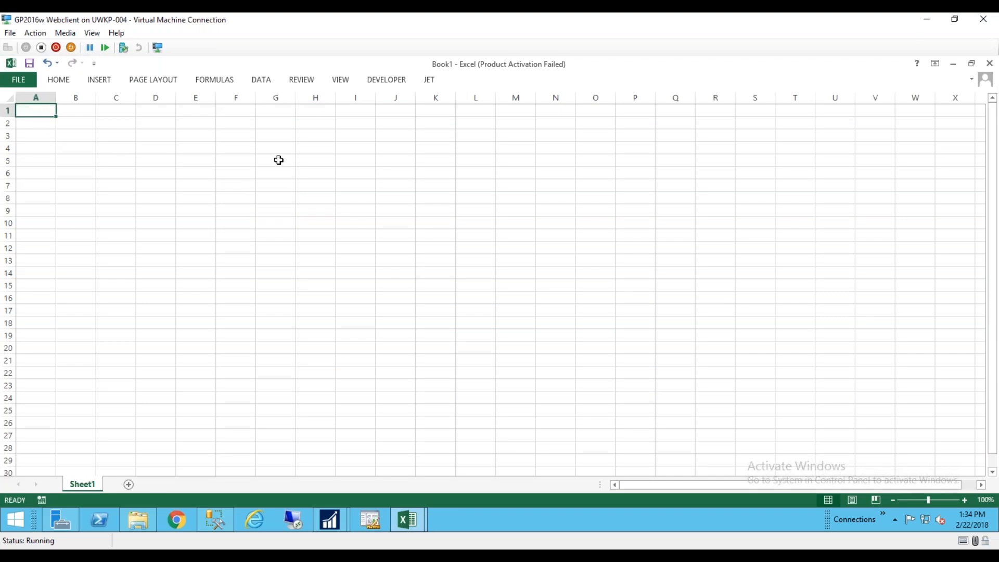
Start an external data import from Microsoft Query and choose to create a new data source
{"action": "left_click", "coordinate": [262, 81]}
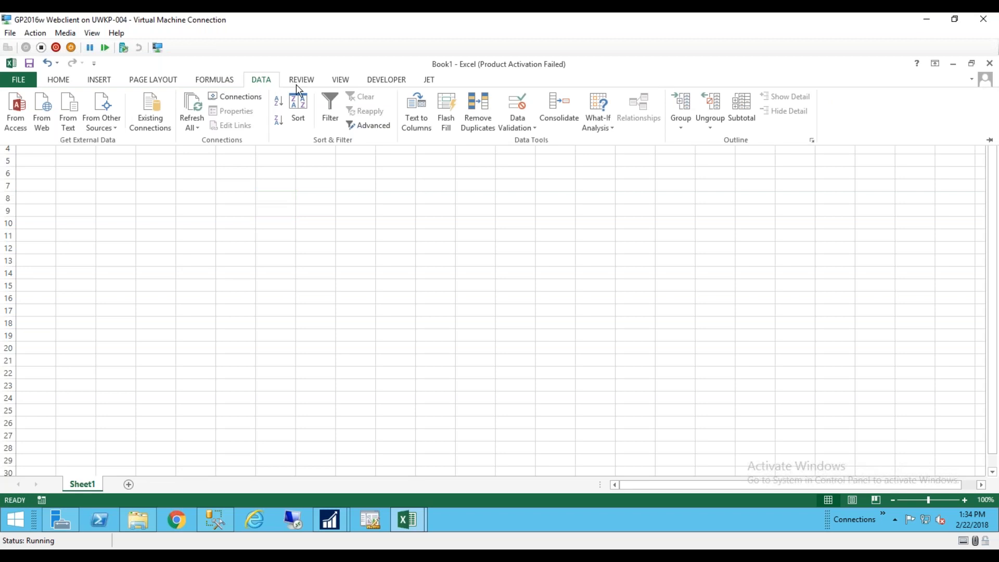
{"action": "left_click", "coordinate": [107, 128]}
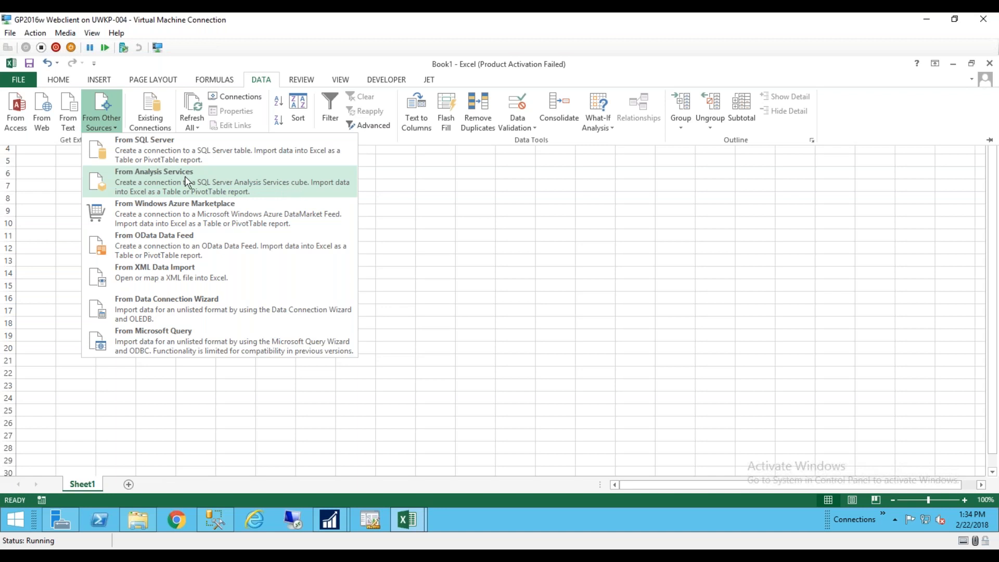
{"action": "left_click", "coordinate": [180, 344]}
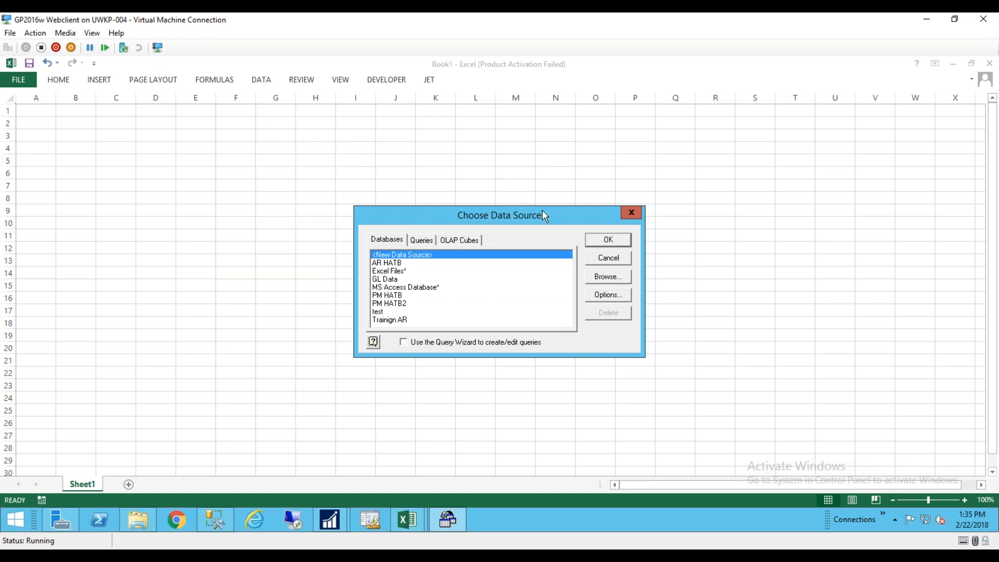
{"action": "left_click_drag", "start_coordinate": [542, 214], "coordinate": [425, 172]}
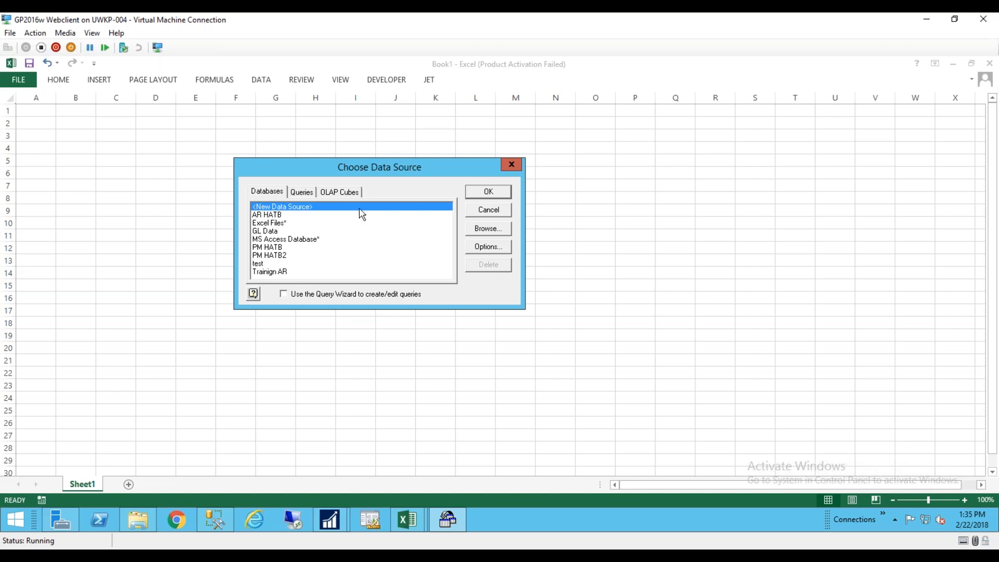
{"action": "left_click", "coordinate": [487, 198]}
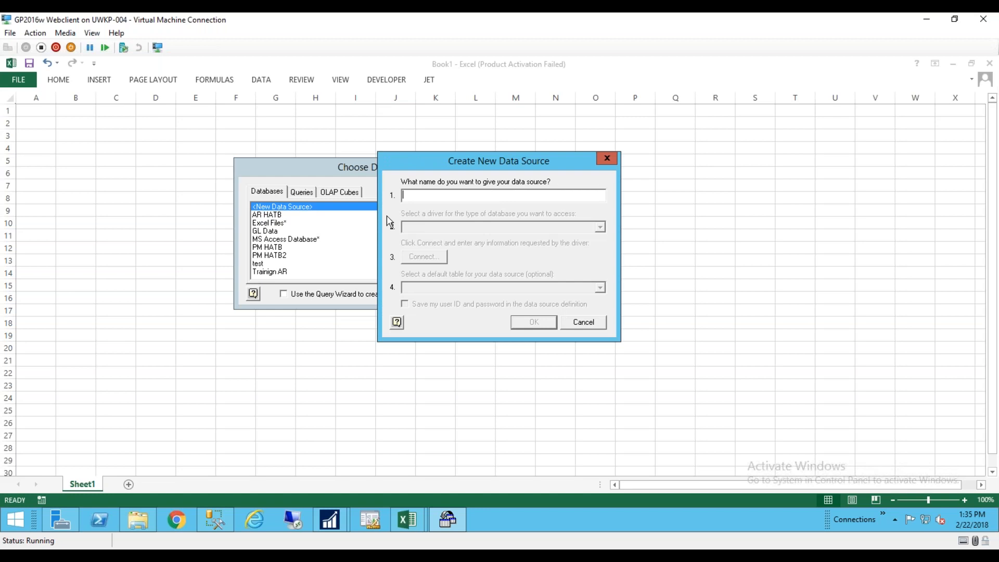
Name the data source "Training AR 2" with the SQL Server Native Client 11.0 driver and open its SQL Server login
{"action": "type", "text": "Training AR 2"}
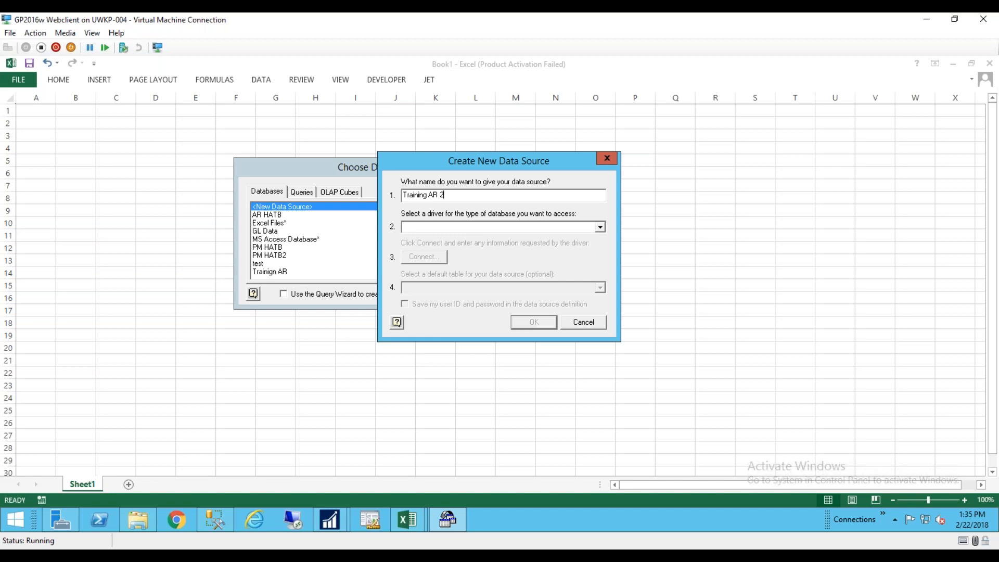
{"action": "left_click", "coordinate": [498, 227]}
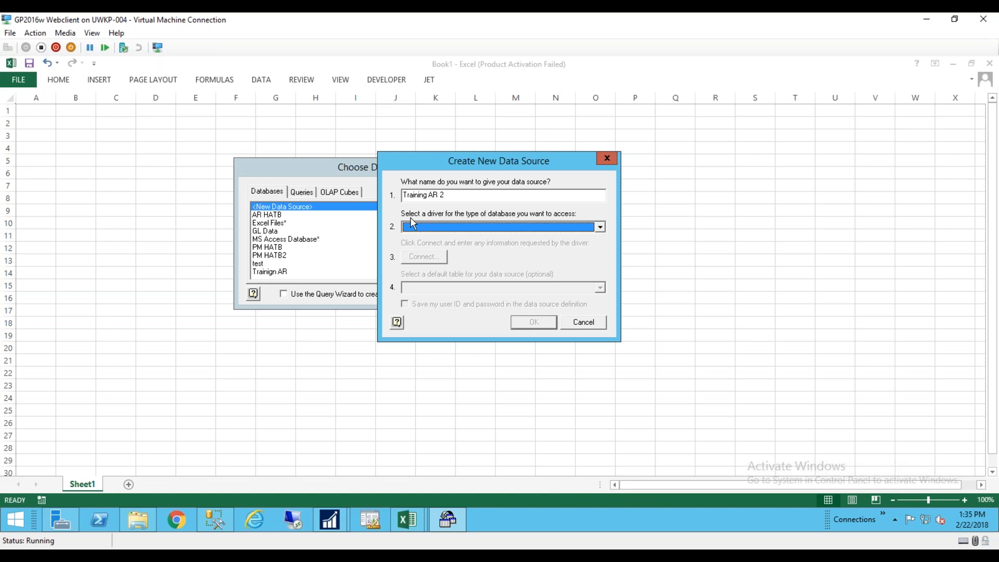
{"action": "left_click", "coordinate": [600, 227]}
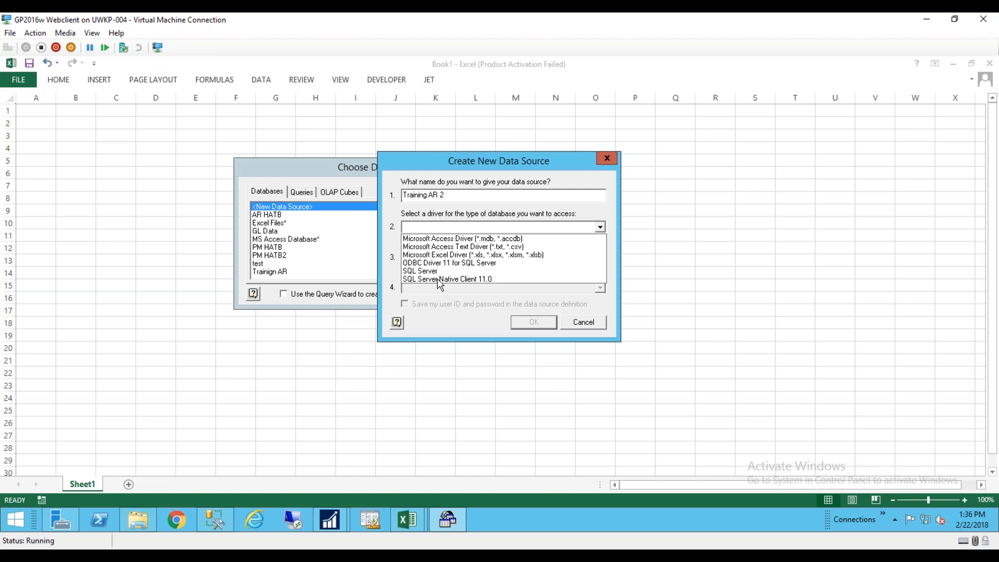
{"action": "left_click", "coordinate": [459, 280]}
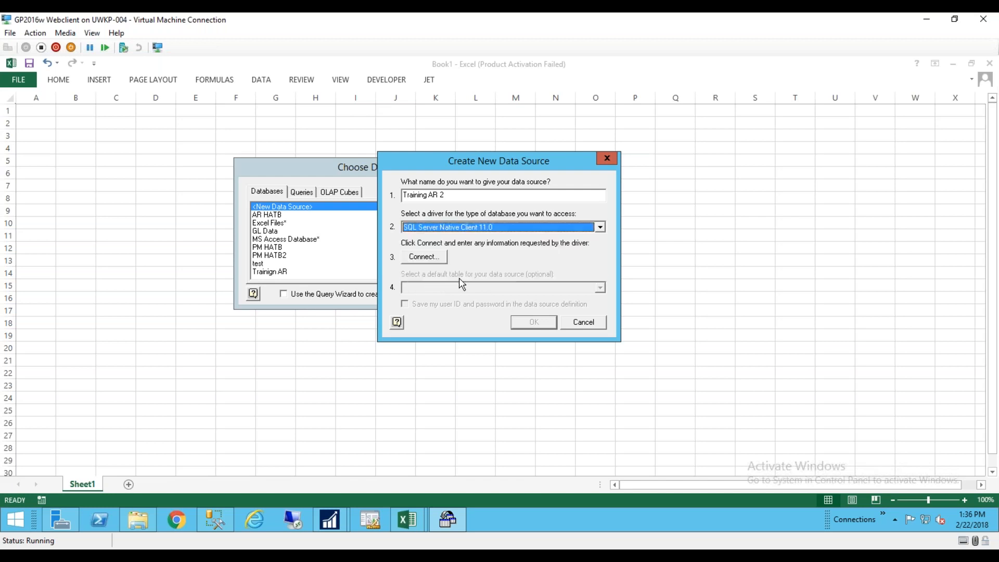
{"action": "left_click", "coordinate": [601, 227]}
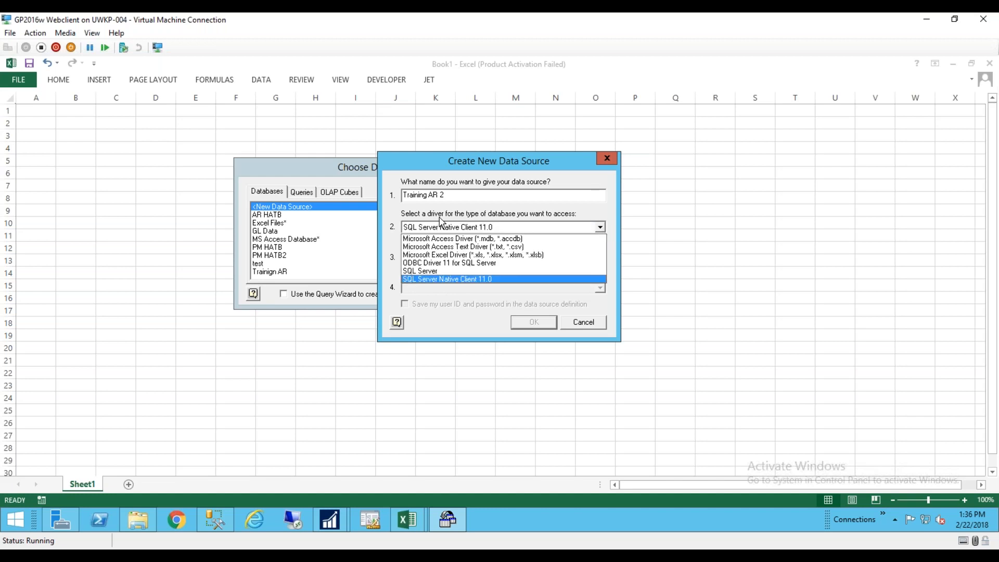
{"action": "left_click", "coordinate": [459, 283]}
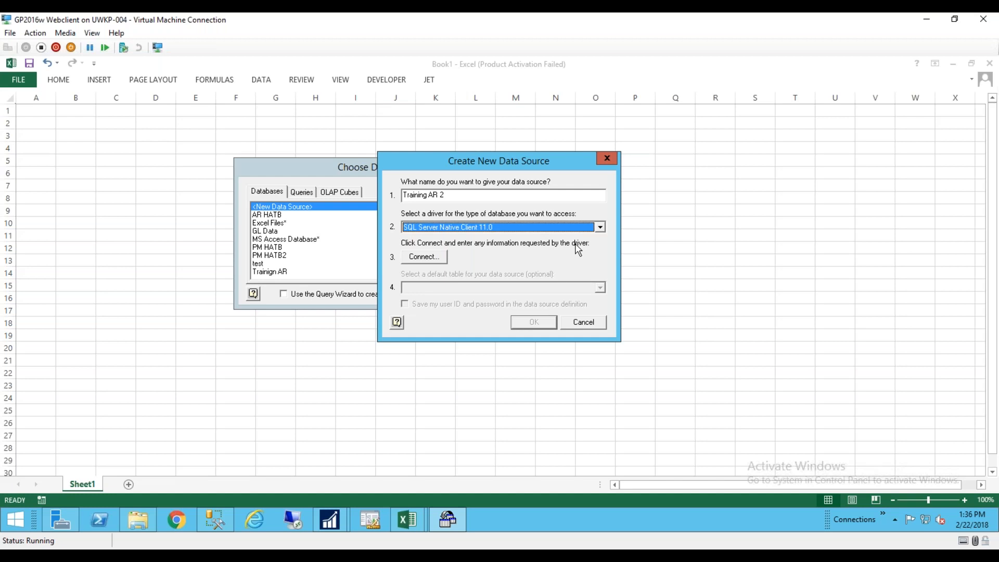
{"action": "left_click", "coordinate": [438, 260]}
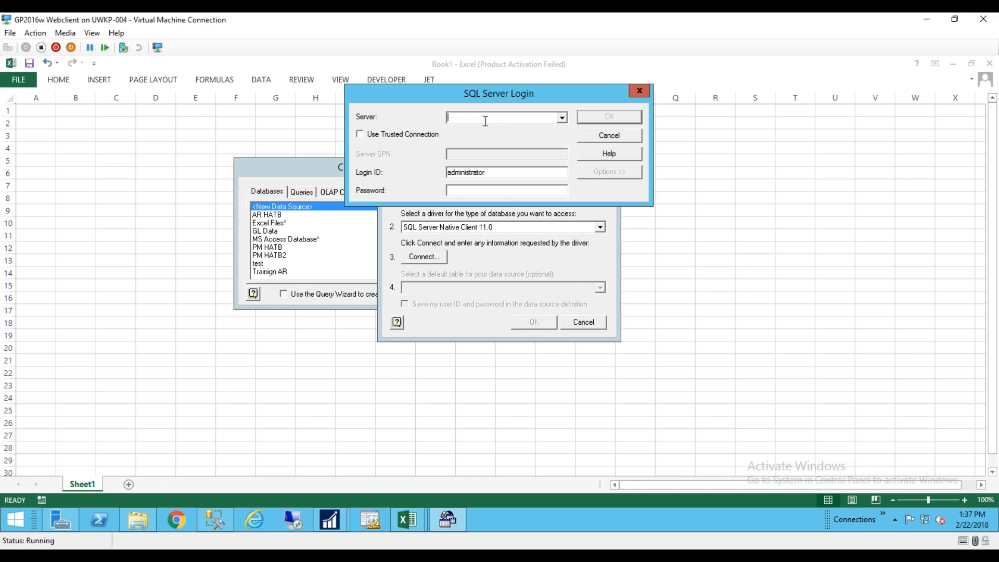
Look up the server instance name in SQL Server Management Studio and enter WIN-PPQPGEO50AC as the server for the Microsoft Query login
{"action": "left_click", "coordinate": [217, 516]}
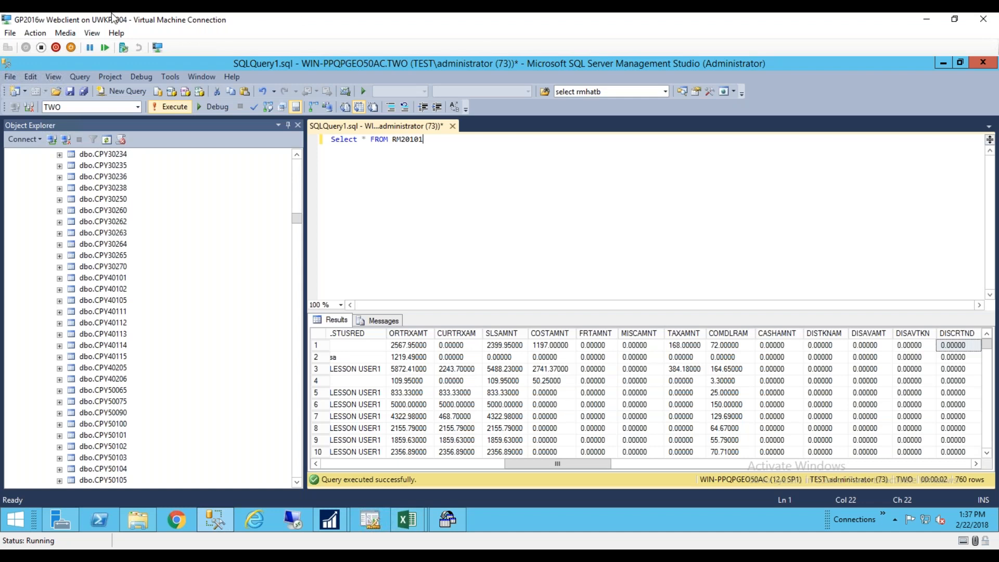
{"action": "left_click_drag", "start_coordinate": [296, 220], "coordinate": [292, 131]}
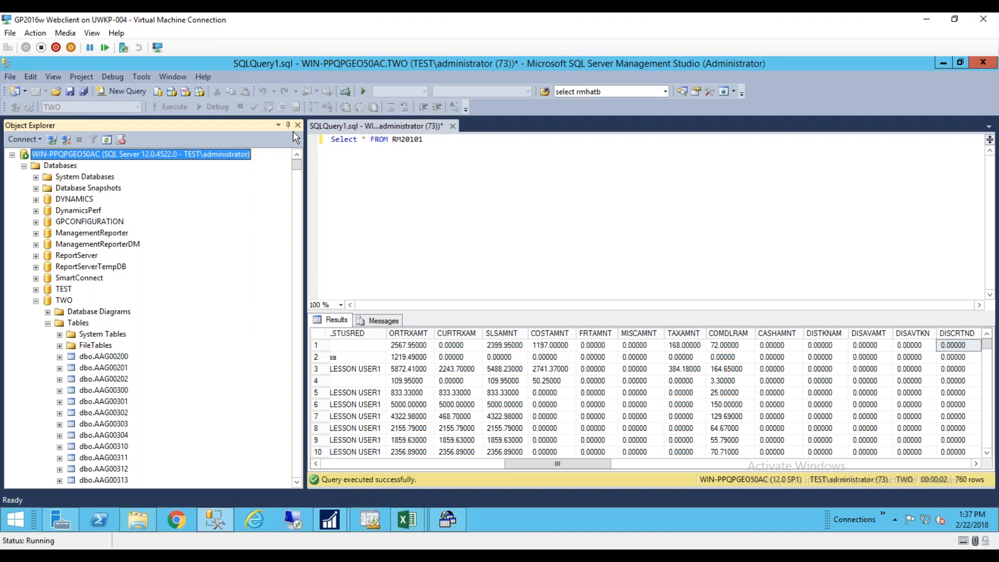
{"action": "left_click", "coordinate": [447, 521]}
{"action": "left_click", "coordinate": [471, 117]}
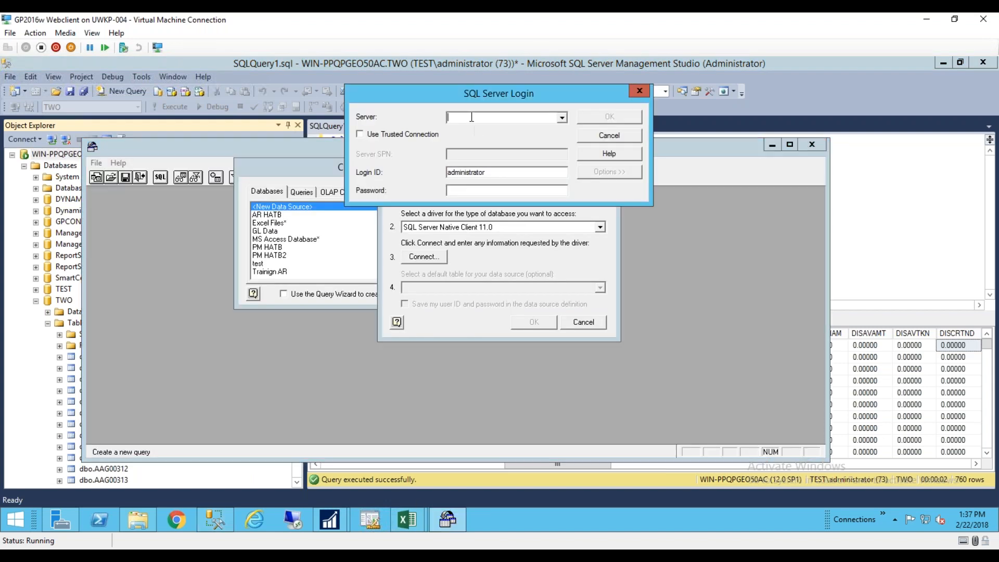
{"action": "type", "text": "WIN-PPQPGEO50AC"}
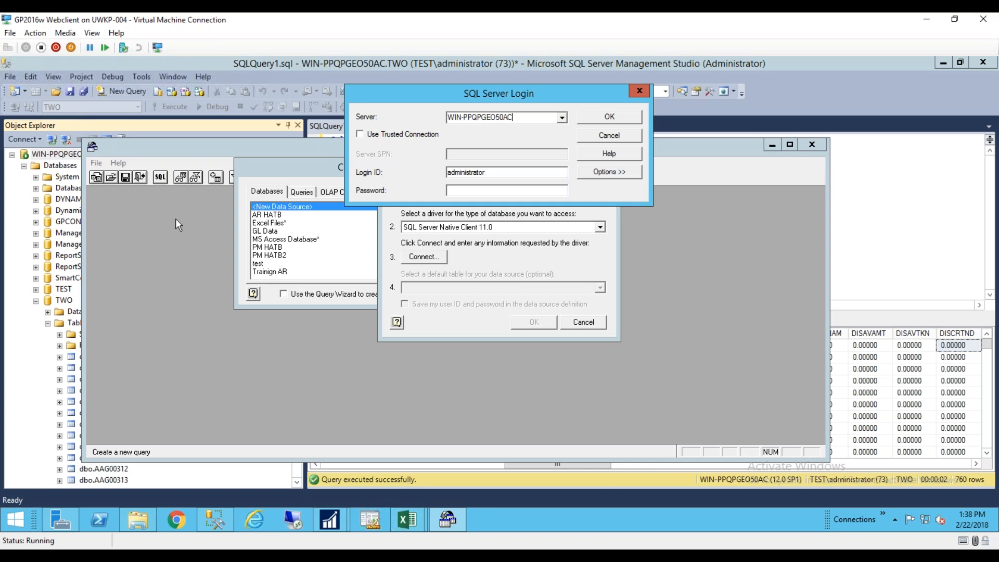
Switch back to SQL Server Management Studio and examine the security users defined for the TWO database
{"action": "left_click", "coordinate": [26, 379]}
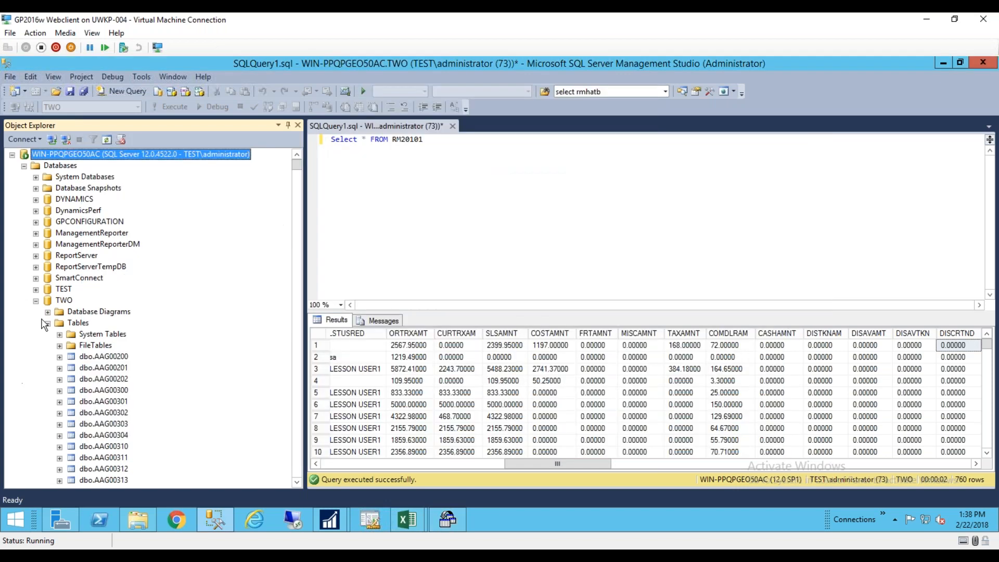
{"action": "left_click", "coordinate": [64, 301]}
{"action": "left_click", "coordinate": [48, 323]}
{"action": "left_click", "coordinate": [48, 391]}
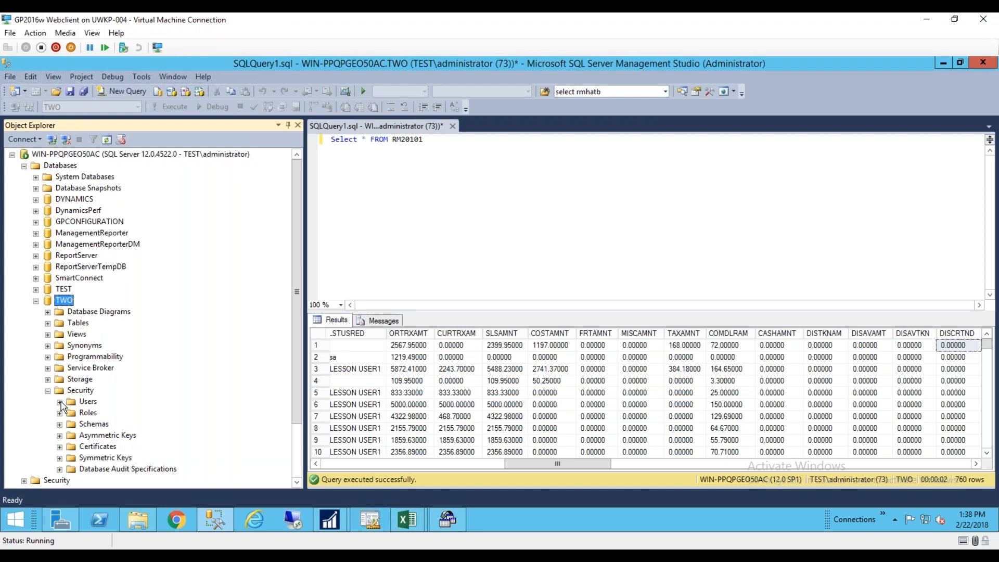
{"action": "left_click", "coordinate": [60, 402]}
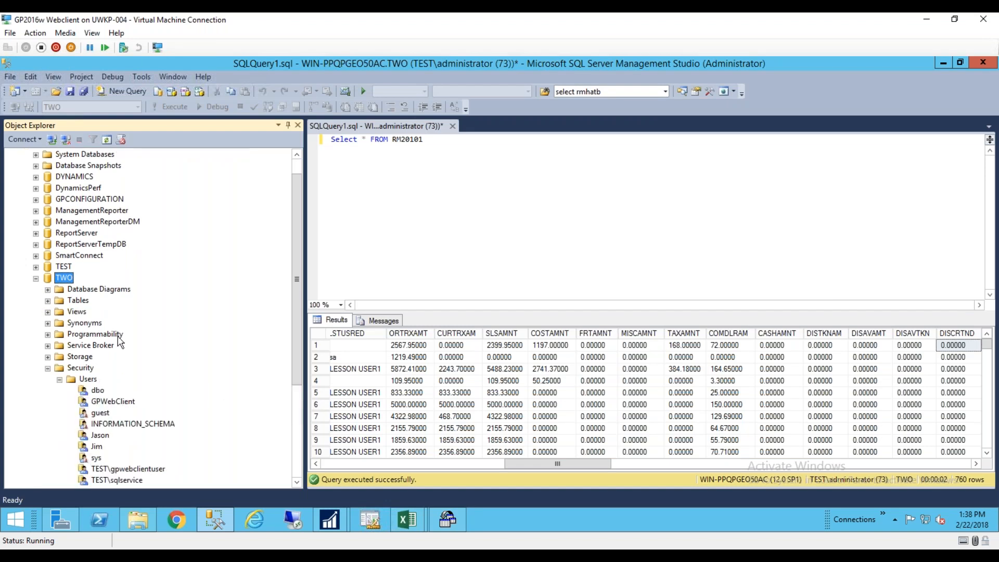
{"action": "scroll", "coordinate": [187, 413], "scroll_direction": "down", "scroll_amount": 4}
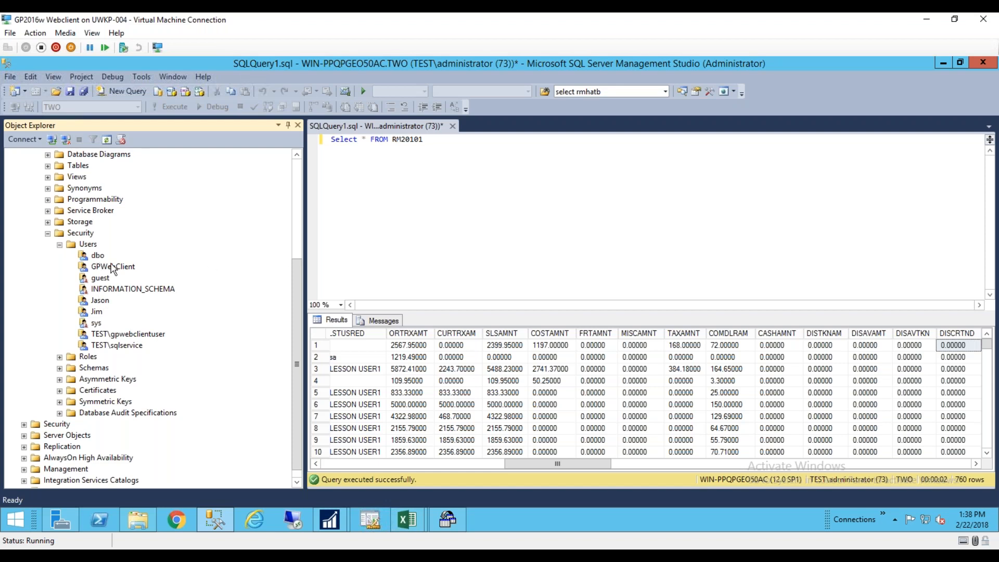
{"action": "mouse_move", "coordinate": [446, 525]}
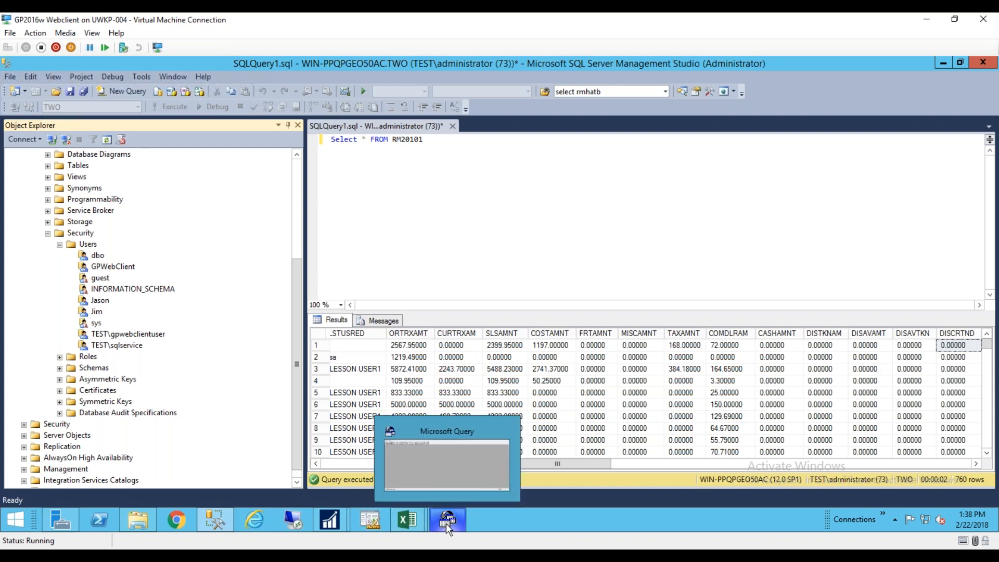
{"action": "left_click", "coordinate": [99, 303]}
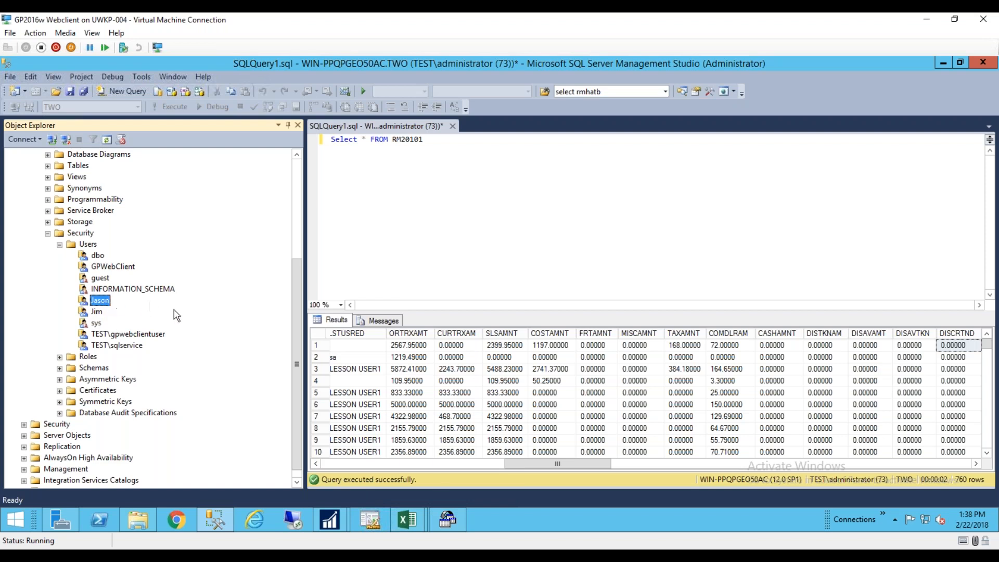
Return to Microsoft Query, set the login ID to sa with the account password, and connect to the server
{"action": "left_click", "coordinate": [447, 520]}
{"action": "left_click", "coordinate": [540, 175]}
{"action": "left_click_drag", "start_coordinate": [505, 175], "coordinate": [417, 186]}
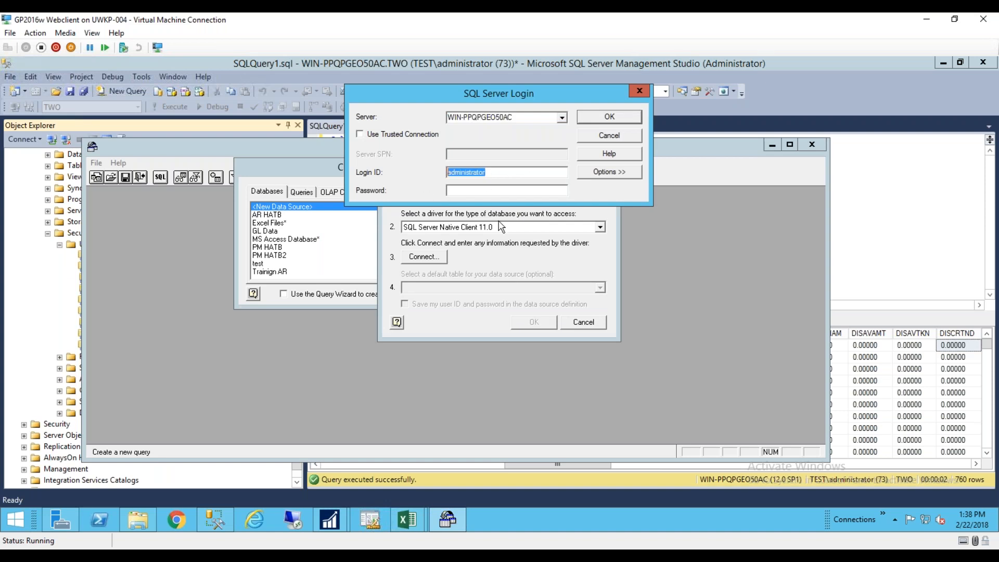
{"action": "type", "text": "sa"}
{"action": "left_click", "coordinate": [609, 117]}
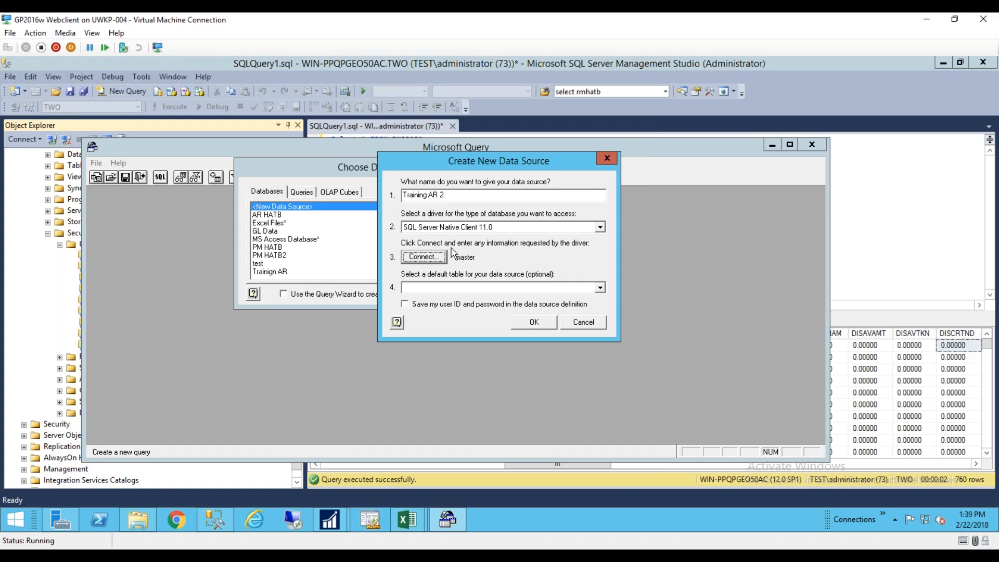
Create the Training AR 2 data source without a default table and start a new query from it
{"action": "left_click", "coordinate": [424, 290]}
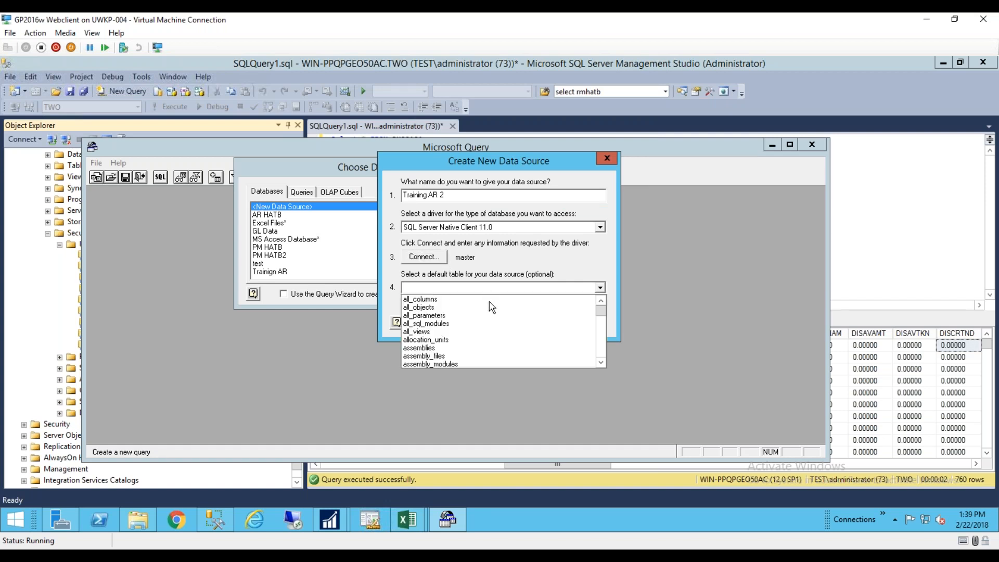
{"action": "scroll", "coordinate": [473, 332], "scroll_direction": "down", "scroll_amount": 15}
{"action": "left_click", "coordinate": [592, 262]}
{"action": "left_click", "coordinate": [518, 324]}
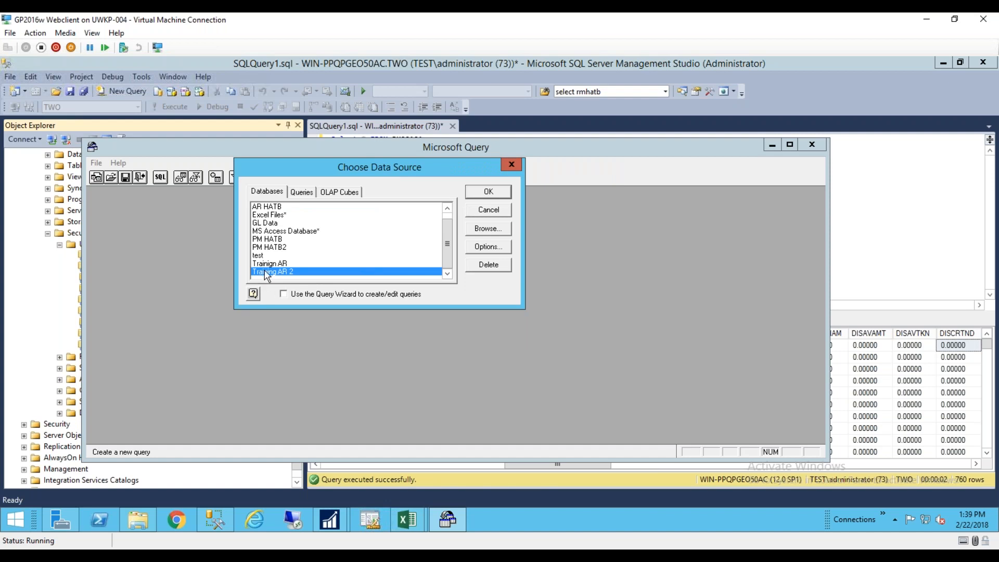
{"action": "left_click", "coordinate": [495, 193]}
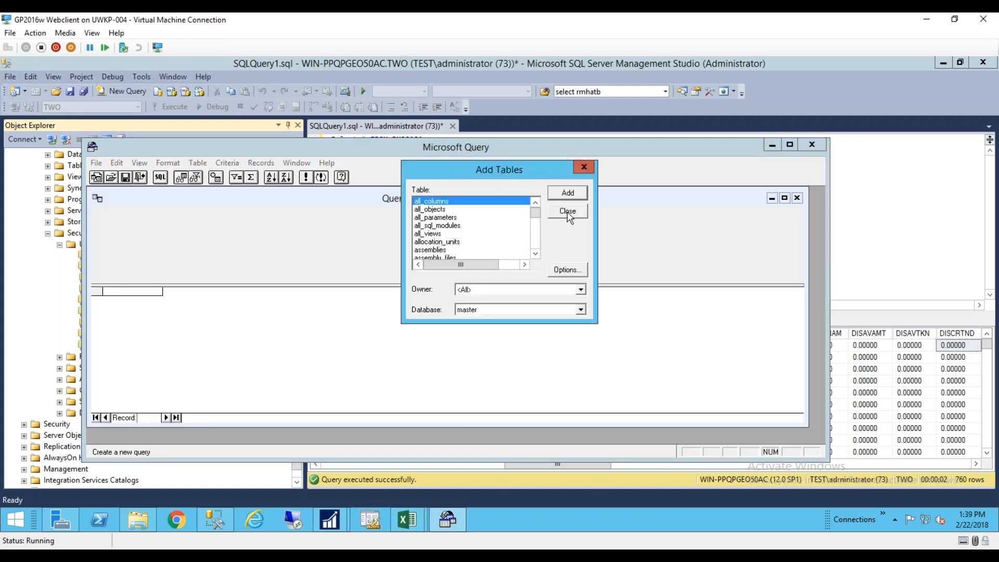
Set the database for adding tables to TWO
{"action": "left_click_drag", "start_coordinate": [524, 167], "coordinate": [617, 162]}
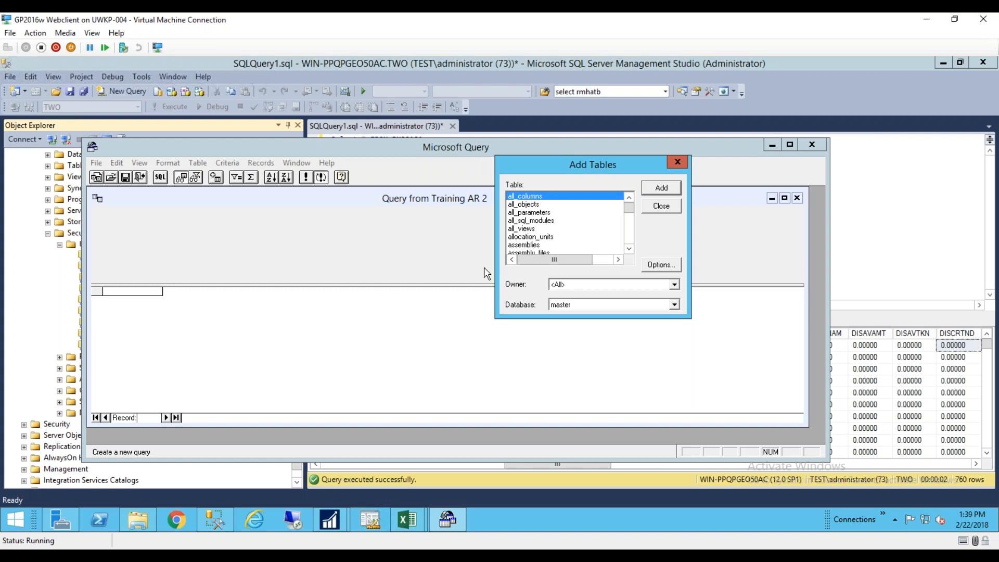
{"action": "left_click", "coordinate": [583, 305]}
{"action": "left_click", "coordinate": [676, 317]}
{"action": "left_click", "coordinate": [676, 317]}
{"action": "left_click", "coordinate": [676, 317]}
{"action": "left_click", "coordinate": [676, 317]}
{"action": "left_click", "coordinate": [676, 317]}
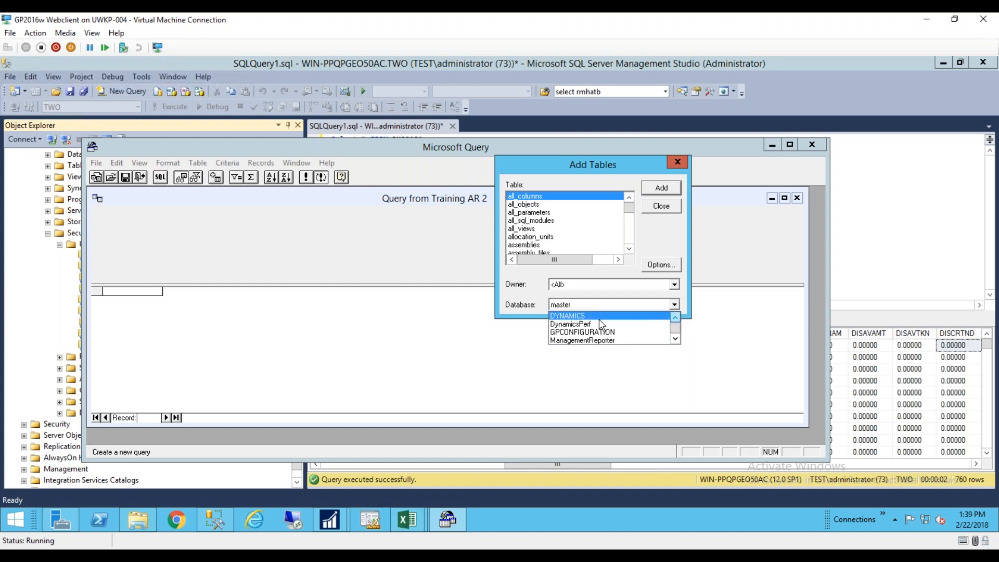
{"action": "left_click", "coordinate": [676, 338]}
{"action": "left_click", "coordinate": [676, 339]}
{"action": "left_click", "coordinate": [675, 338]}
{"action": "left_click", "coordinate": [675, 338]}
{"action": "left_click", "coordinate": [675, 339]}
{"action": "left_click", "coordinate": [675, 339]}
{"action": "left_click", "coordinate": [676, 339]}
{"action": "left_click", "coordinate": [675, 339]}
{"action": "left_click", "coordinate": [675, 339]}
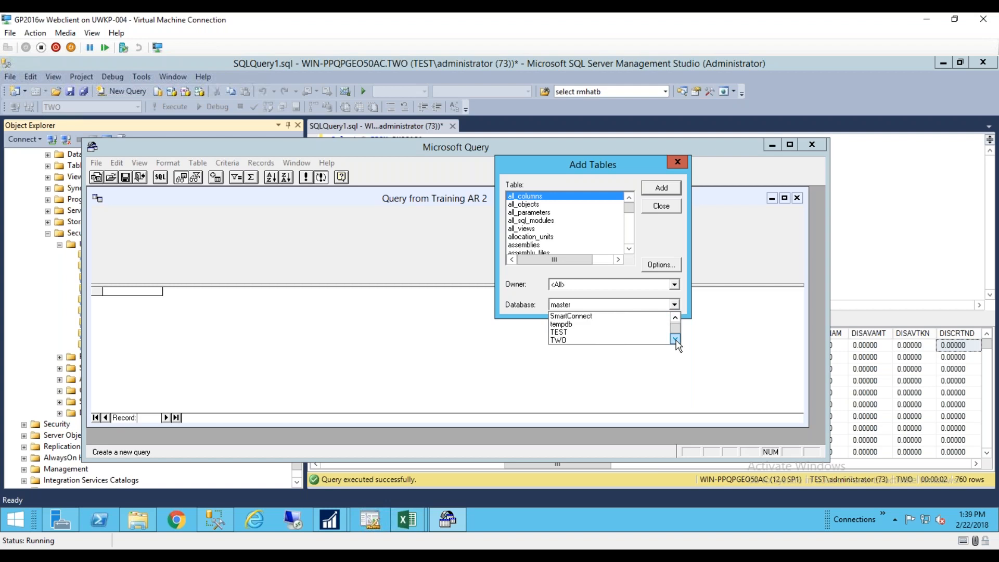
{"action": "left_click", "coordinate": [580, 343]}
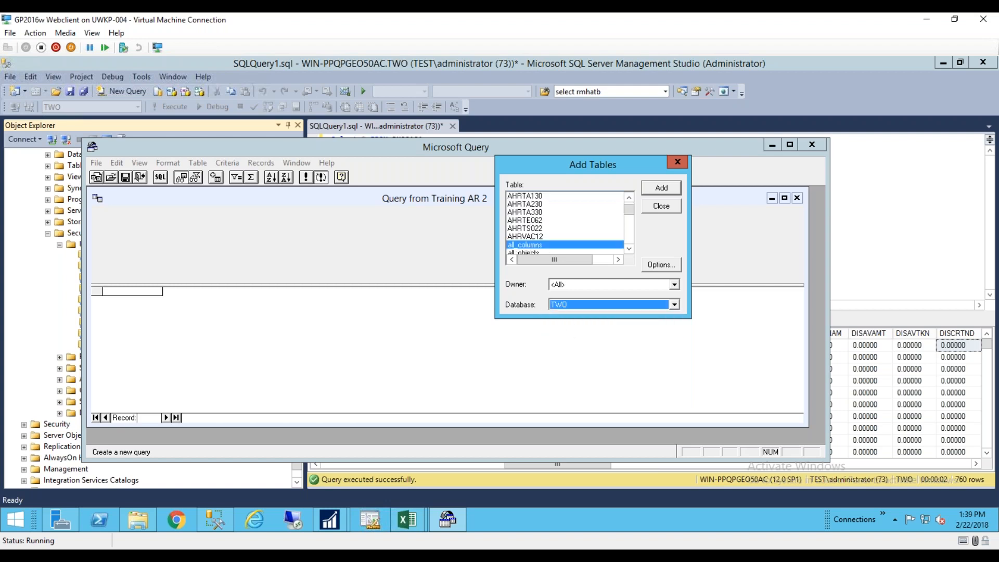
Add the RM20101 table to the query and finish adding tables
{"action": "left_click_drag", "start_coordinate": [628, 209], "coordinate": [631, 229]}
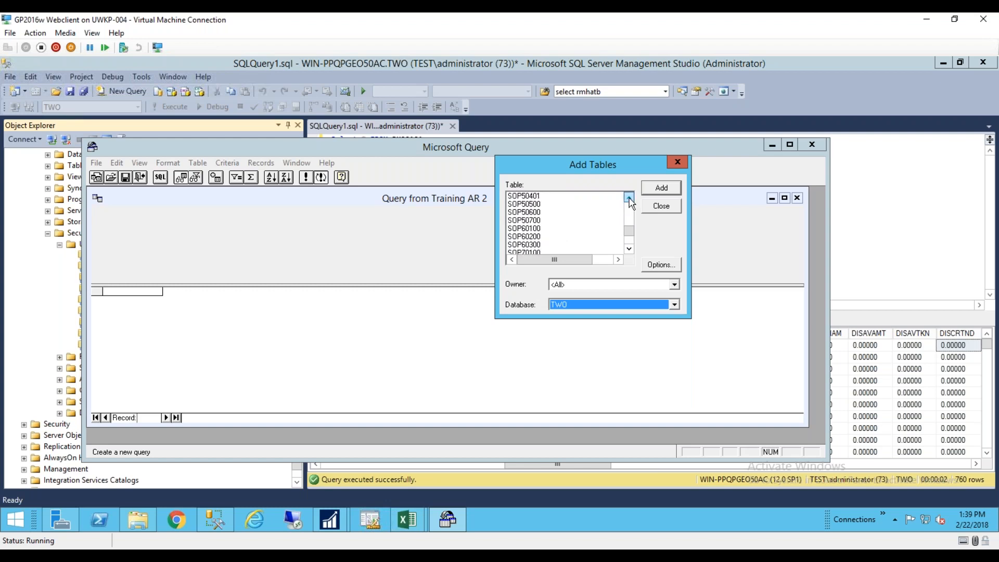
{"action": "left_click", "coordinate": [630, 197]}
{"action": "left_click", "coordinate": [629, 198]}
{"action": "left_click", "coordinate": [628, 213]}
{"action": "left_click", "coordinate": [628, 213]}
{"action": "left_click", "coordinate": [629, 213]}
{"action": "left_click", "coordinate": [628, 214]}
{"action": "left_click", "coordinate": [629, 213]}
{"action": "left_click", "coordinate": [629, 213]}
{"action": "left_click", "coordinate": [629, 213]}
{"action": "left_click", "coordinate": [629, 213]}
{"action": "left_click", "coordinate": [629, 213]}
{"action": "left_click", "coordinate": [629, 214]}
{"action": "left_click", "coordinate": [628, 214]}
{"action": "left_click", "coordinate": [629, 213]}
{"action": "left_click", "coordinate": [629, 213]}
{"action": "left_click", "coordinate": [628, 213]}
{"action": "left_click", "coordinate": [551, 238]}
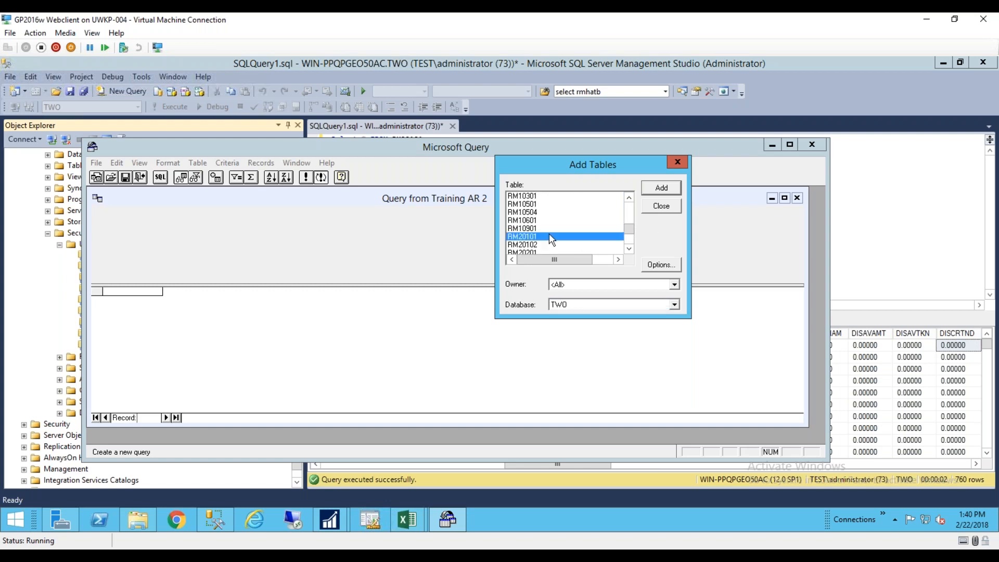
{"action": "left_click", "coordinate": [663, 189]}
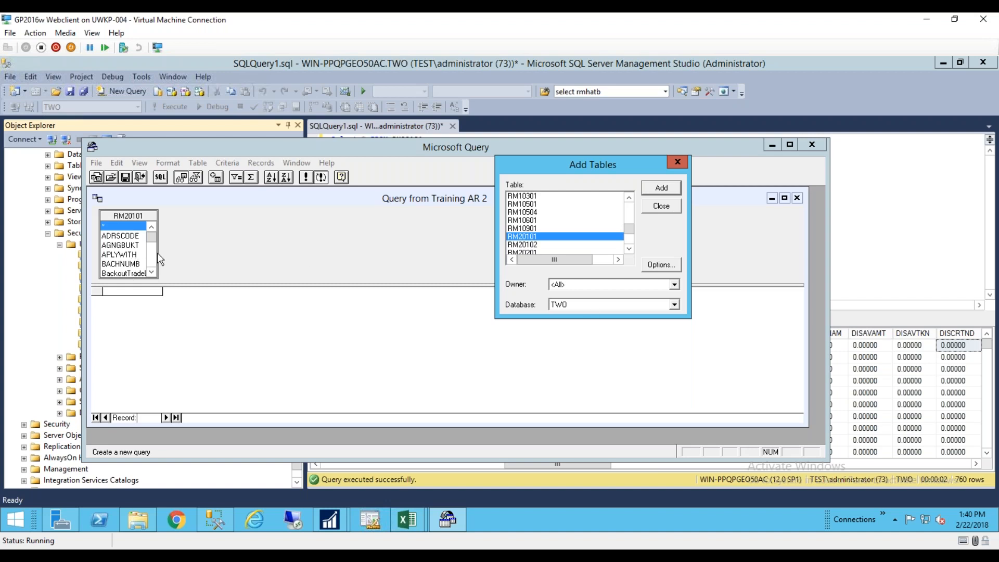
{"action": "left_click", "coordinate": [661, 207]}
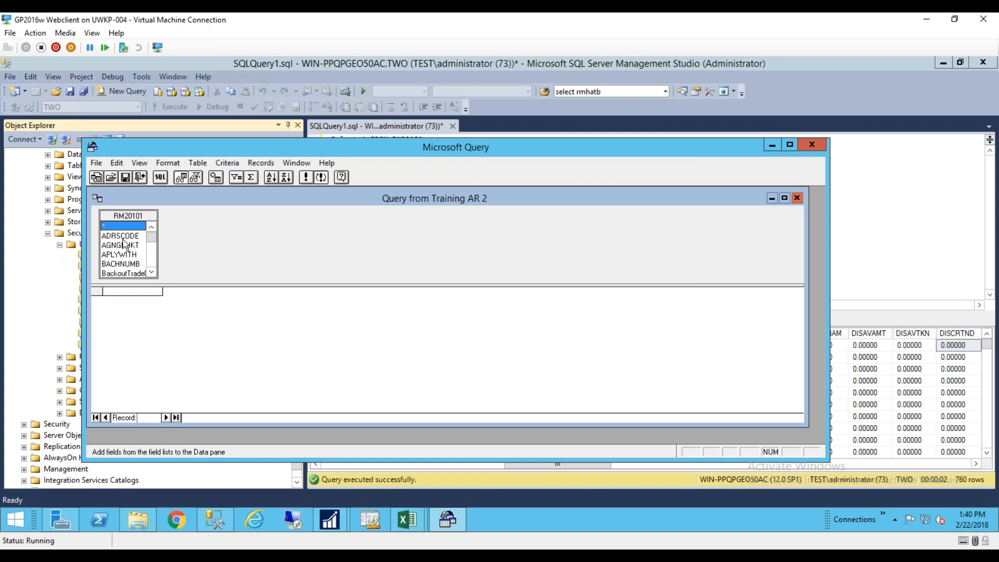
Add the CUSTNMBR field from RM20101 as the first column of the query results
{"action": "left_click", "coordinate": [151, 272]}
{"action": "left_click", "coordinate": [152, 272]}
{"action": "left_click", "coordinate": [152, 272]}
{"action": "left_click", "coordinate": [151, 273]}
{"action": "left_click", "coordinate": [152, 272]}
{"action": "left_click", "coordinate": [152, 273]}
{"action": "left_click", "coordinate": [151, 273]}
{"action": "left_click", "coordinate": [151, 272]}
{"action": "left_click", "coordinate": [152, 273]}
{"action": "left_click", "coordinate": [152, 272]}
{"action": "left_click", "coordinate": [151, 273]}
{"action": "left_click", "coordinate": [151, 273]}
{"action": "left_click", "coordinate": [151, 273]}
{"action": "left_click", "coordinate": [152, 273]}
{"action": "left_click", "coordinate": [152, 273]}
{"action": "left_click", "coordinate": [152, 273]}
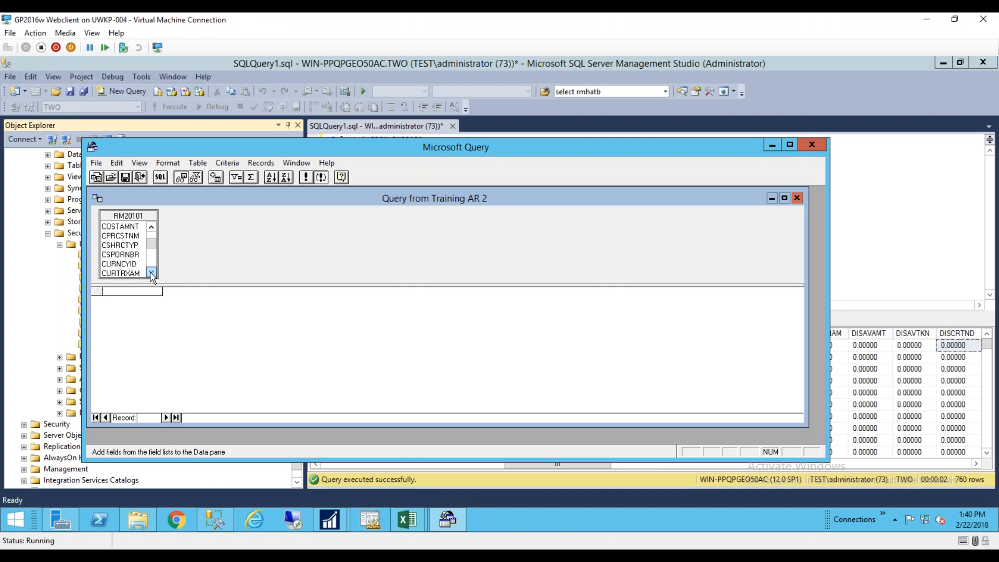
{"action": "left_click", "coordinate": [151, 272]}
{"action": "left_click", "coordinate": [125, 274]}
{"action": "left_click_drag", "start_coordinate": [133, 273], "coordinate": [136, 289]}
Add the DOCNUMBR field from RM20101 as the second column of the query results
{"action": "left_click", "coordinate": [152, 273]}
{"action": "left_click", "coordinate": [151, 272]}
{"action": "left_click", "coordinate": [151, 273]}
{"action": "left_click", "coordinate": [152, 272]}
{"action": "left_click", "coordinate": [151, 273]}
{"action": "left_click", "coordinate": [151, 272]}
{"action": "left_click", "coordinate": [151, 272]}
{"action": "left_click", "coordinate": [151, 273]}
{"action": "left_click", "coordinate": [152, 272]}
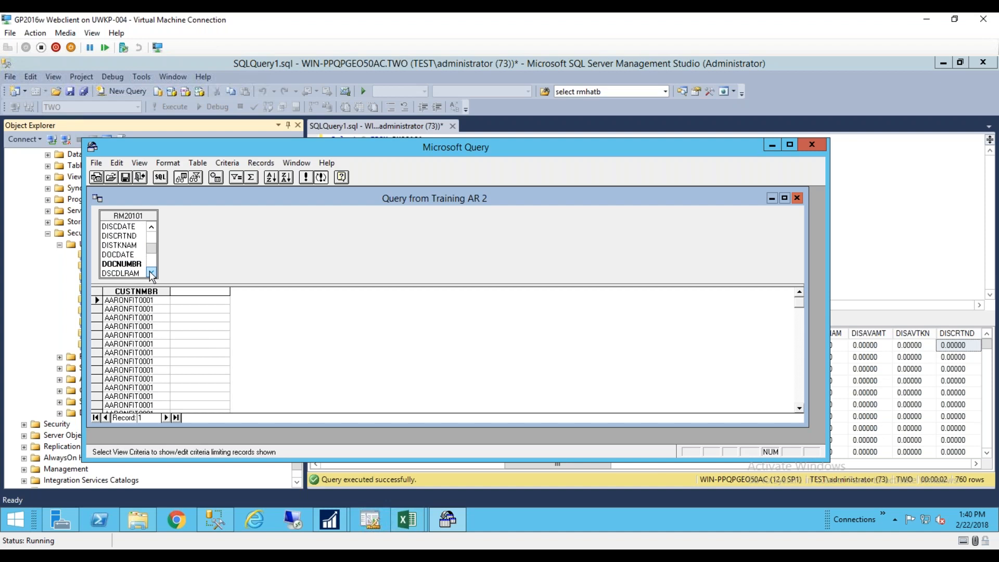
{"action": "left_click_drag", "start_coordinate": [125, 266], "coordinate": [196, 291]}
Add the ORTRXAMT field from RM20101 as the third column of the query results
{"action": "left_click", "coordinate": [152, 273]}
{"action": "left_click", "coordinate": [151, 272]}
{"action": "left_click", "coordinate": [152, 273]}
{"action": "left_click", "coordinate": [151, 273]}
{"action": "left_click", "coordinate": [151, 273]}
{"action": "left_click", "coordinate": [152, 272]}
{"action": "left_click", "coordinate": [151, 273]}
{"action": "left_click", "coordinate": [152, 272]}
{"action": "left_click", "coordinate": [152, 273]}
{"action": "left_click", "coordinate": [152, 273]}
{"action": "left_click", "coordinate": [152, 273]}
{"action": "left_click_drag", "start_coordinate": [121, 254], "coordinate": [368, 286]}
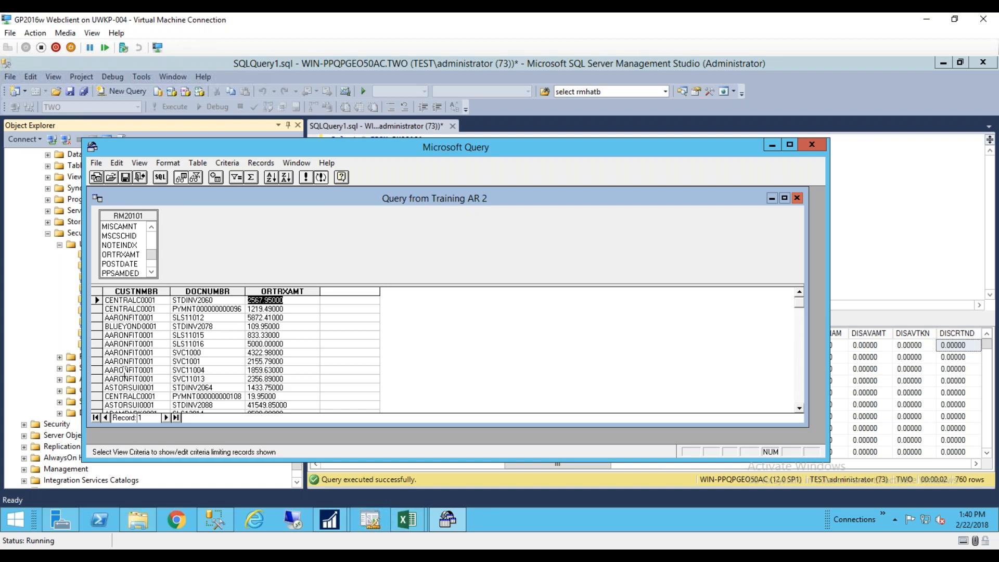
Return the query data to Excel and import it as a table on a new worksheet
{"action": "left_click", "coordinate": [143, 180]}
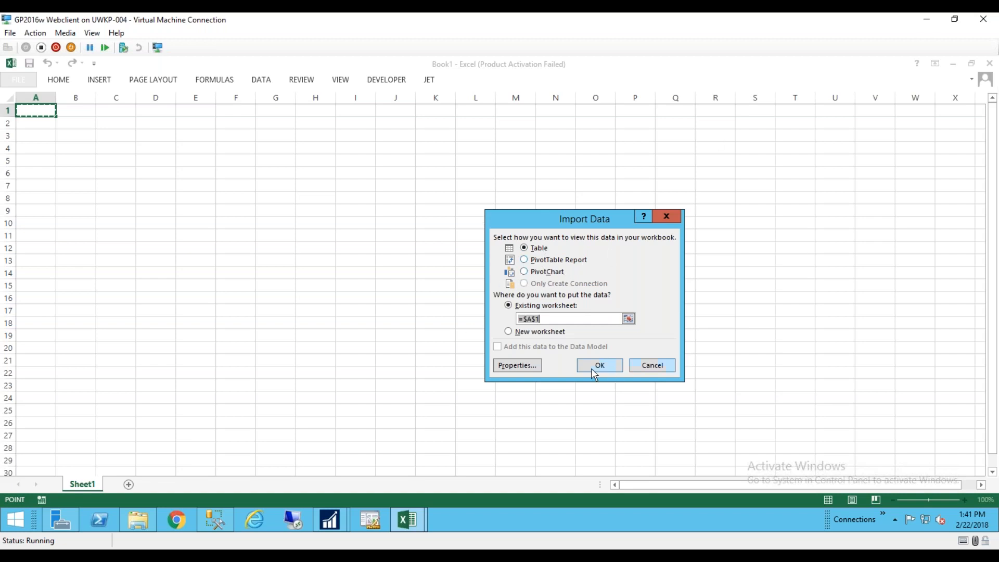
{"action": "left_click", "coordinate": [509, 332]}
{"action": "left_click", "coordinate": [604, 367]}
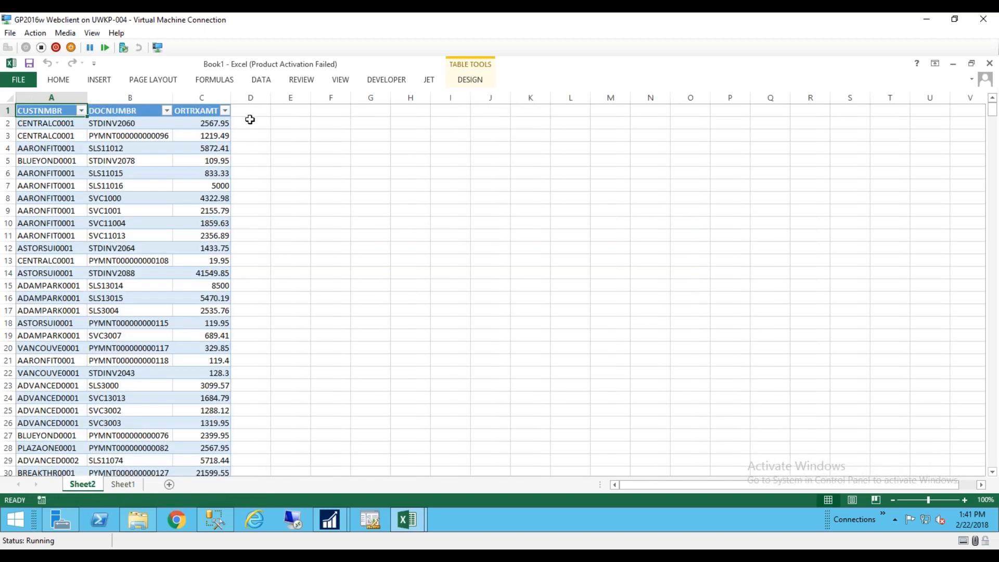
{"action": "left_click", "coordinate": [316, 157]}
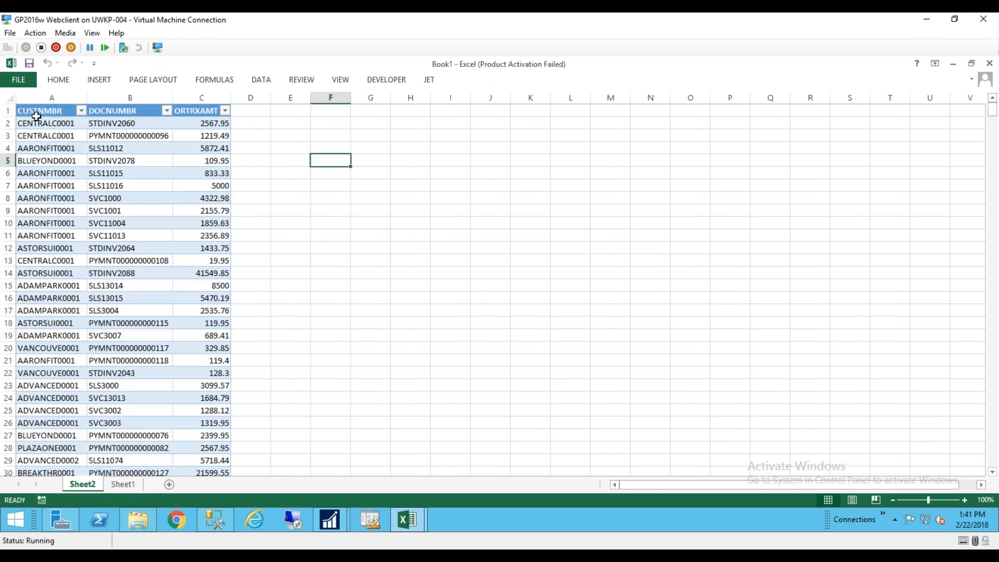
{"action": "left_click", "coordinate": [150, 156]}
{"action": "left_click", "coordinate": [416, 271]}
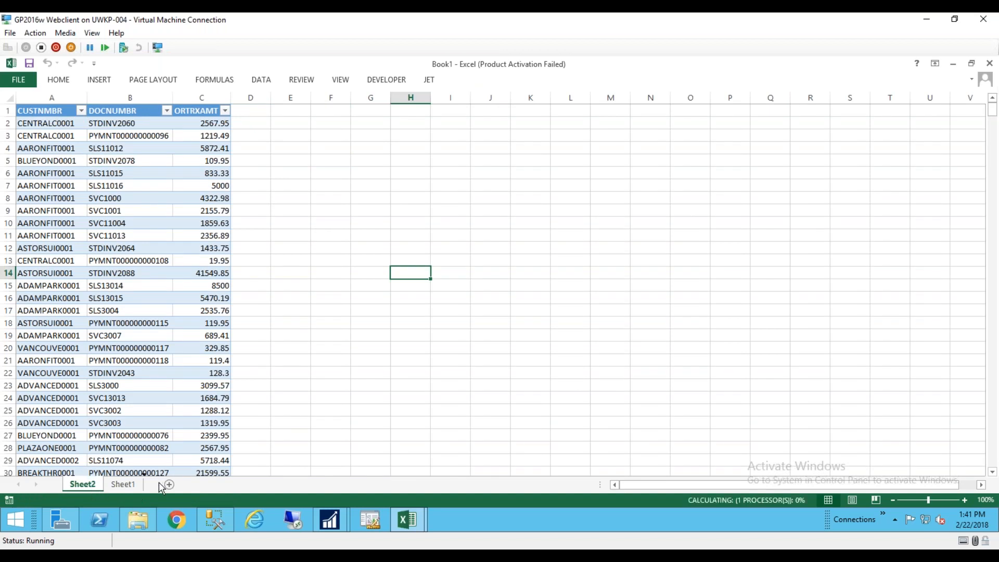
Examine the connection string and SQL command text in the definition of the Query from Training AR 2 workbook connection, and close its properties
{"action": "left_click", "coordinate": [266, 86]}
{"action": "left_click", "coordinate": [240, 97]}
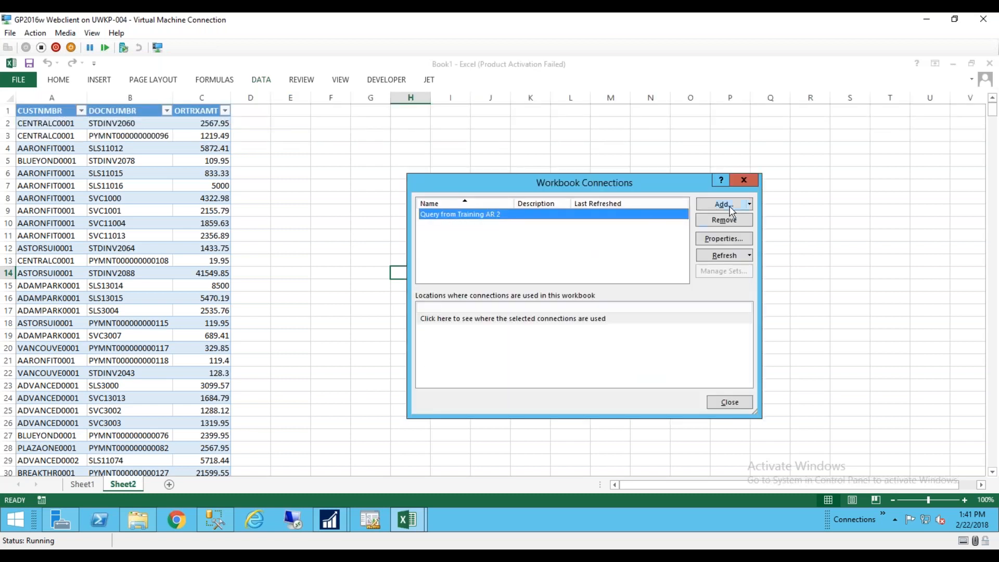
{"action": "left_click", "coordinate": [738, 240]}
{"action": "left_click", "coordinate": [516, 197]}
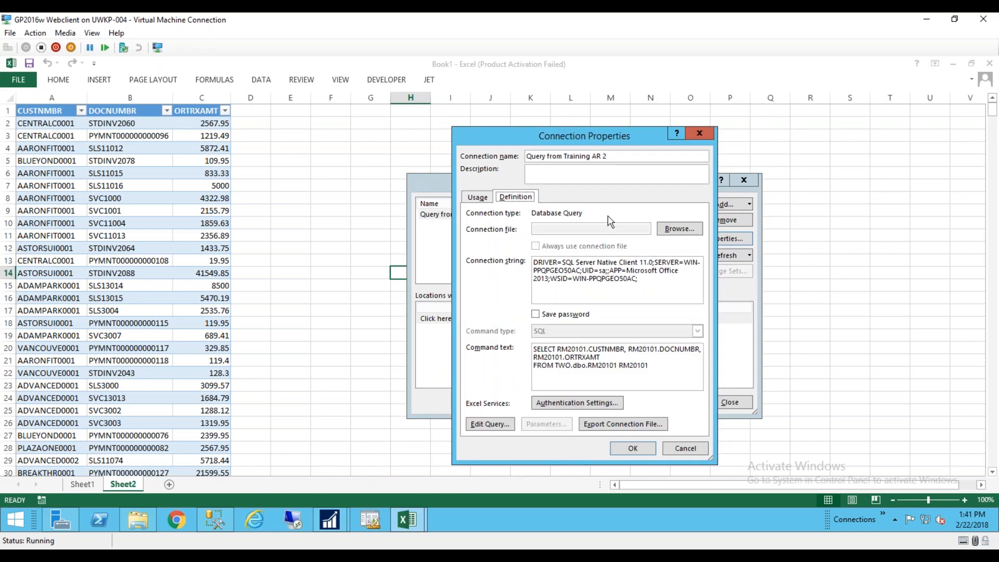
{"action": "left_click_drag", "start_coordinate": [536, 262], "coordinate": [702, 283]}
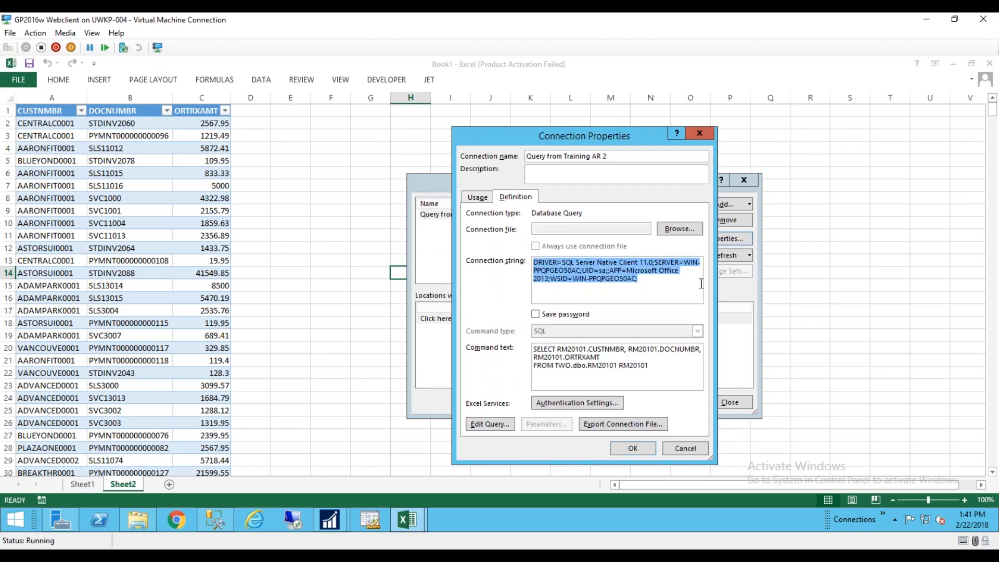
{"action": "left_click", "coordinate": [566, 287]}
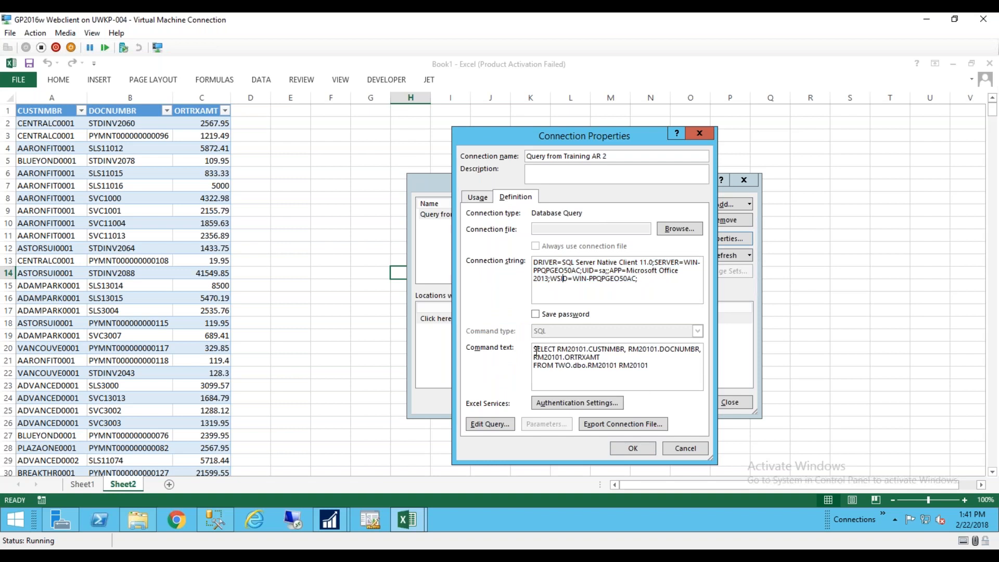
{"action": "left_click_drag", "start_coordinate": [536, 350], "coordinate": [630, 365]}
{"action": "left_click_drag", "start_coordinate": [664, 369], "coordinate": [511, 346]}
{"action": "left_click", "coordinate": [568, 383]}
{"action": "left_click", "coordinate": [639, 443]}
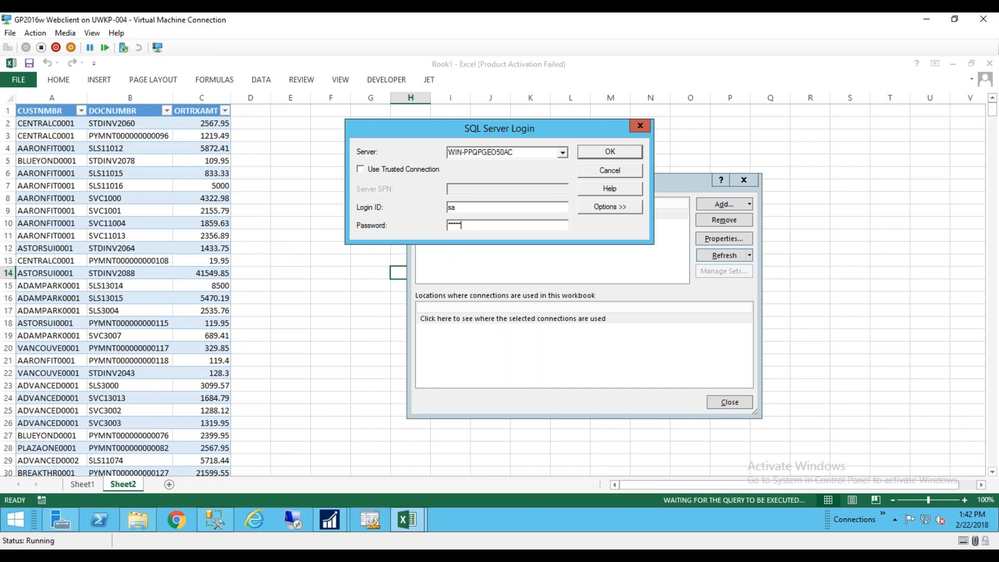
Submit the SQL Server login to refresh the Query from Training AR 2 connection, and close the workbook connections list
{"action": "left_click", "coordinate": [592, 153]}
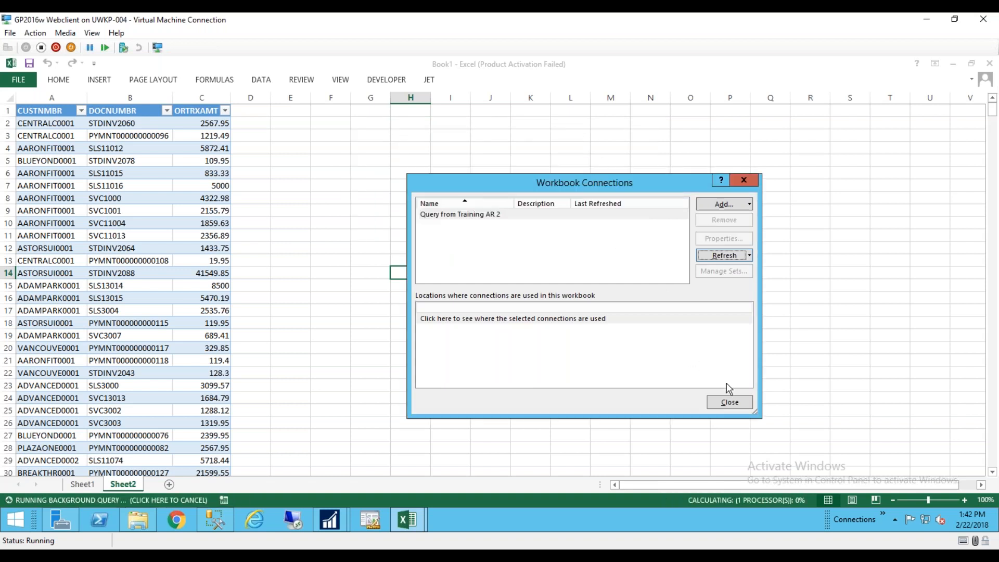
{"action": "left_click", "coordinate": [730, 405]}
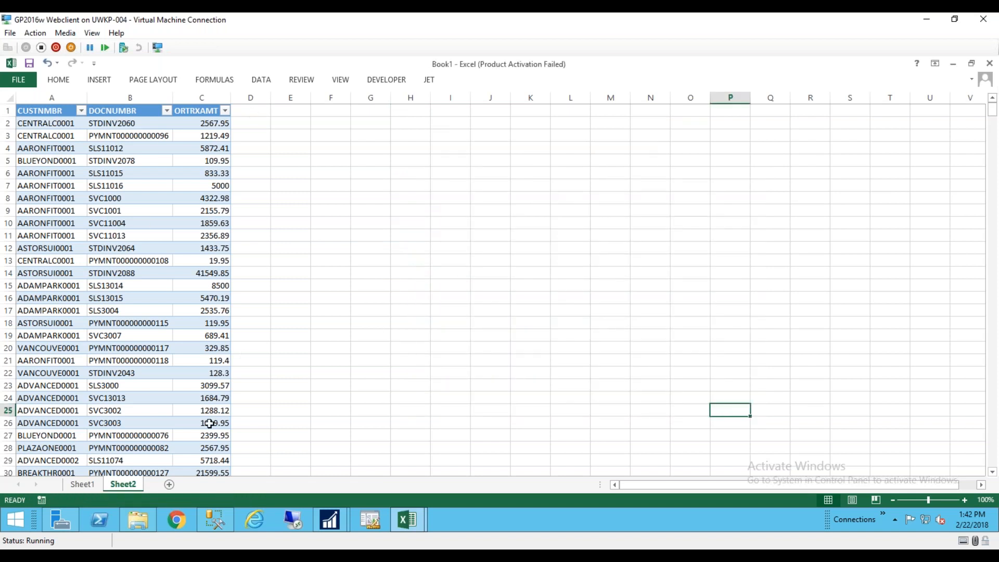
Rename Sheet2, which holds the imported query table, as Data
{"action": "right_click", "coordinate": [134, 488]}
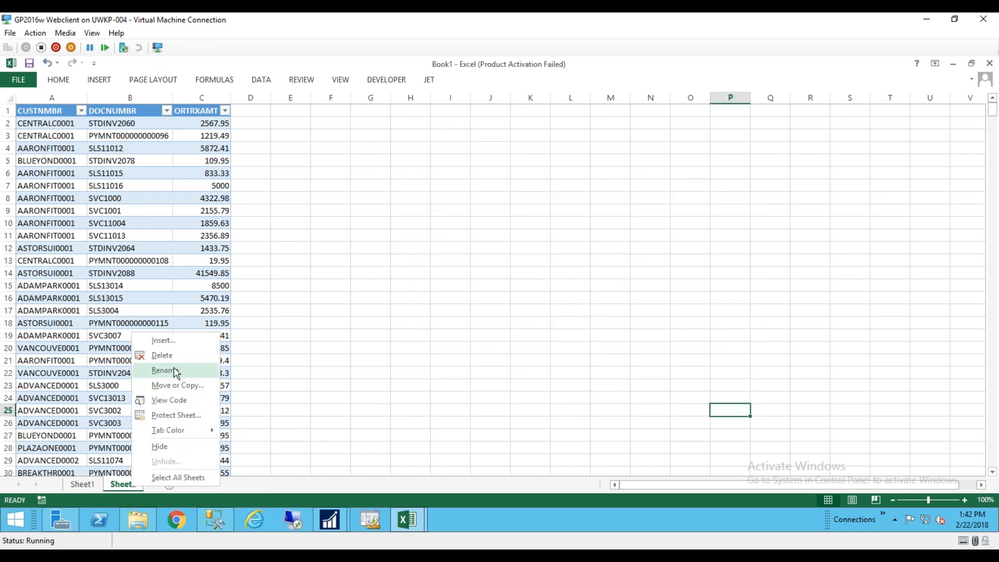
{"action": "left_click", "coordinate": [164, 371]}
{"action": "type", "text": "Data"}
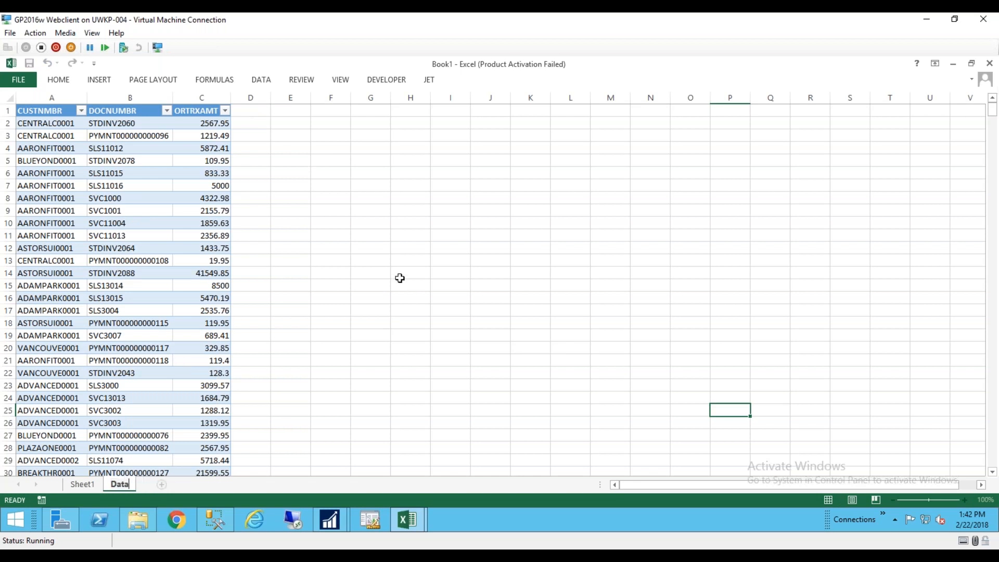
Rename the empty Sheet1 as Dashboard
{"action": "right_click", "coordinate": [90, 487]}
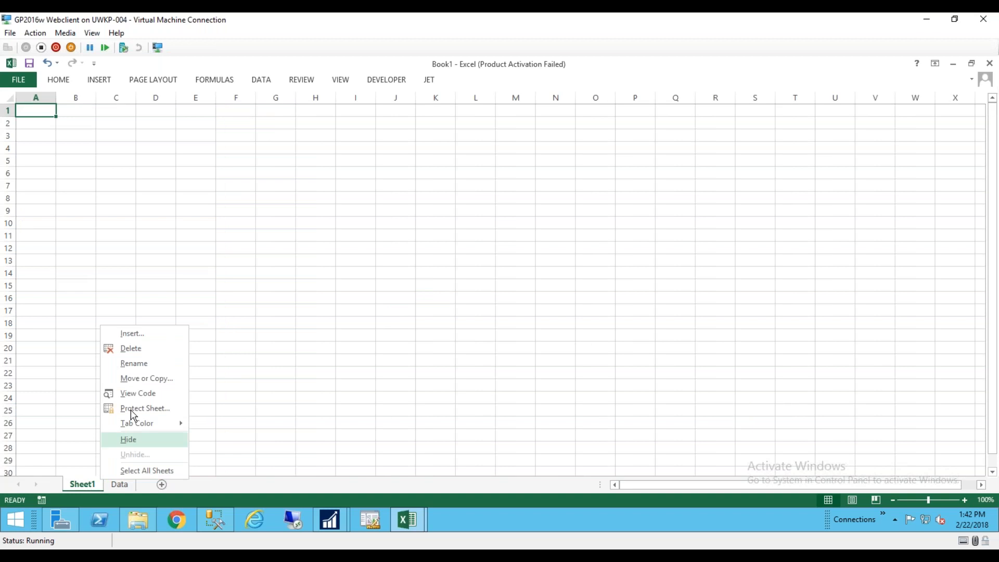
{"action": "left_click", "coordinate": [134, 364]}
{"action": "type", "text": "D"}
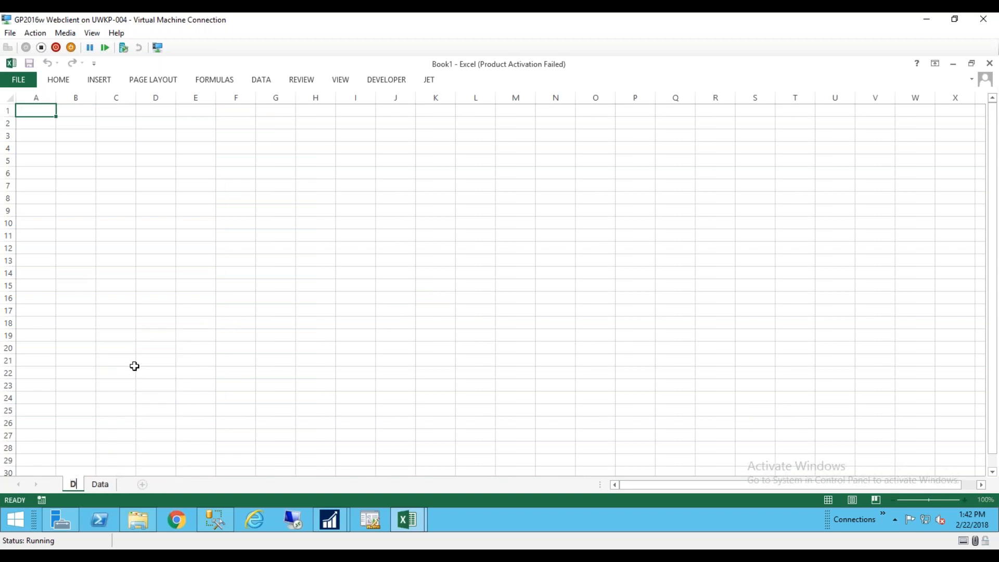
{"action": "type", "text": "ashboard"}
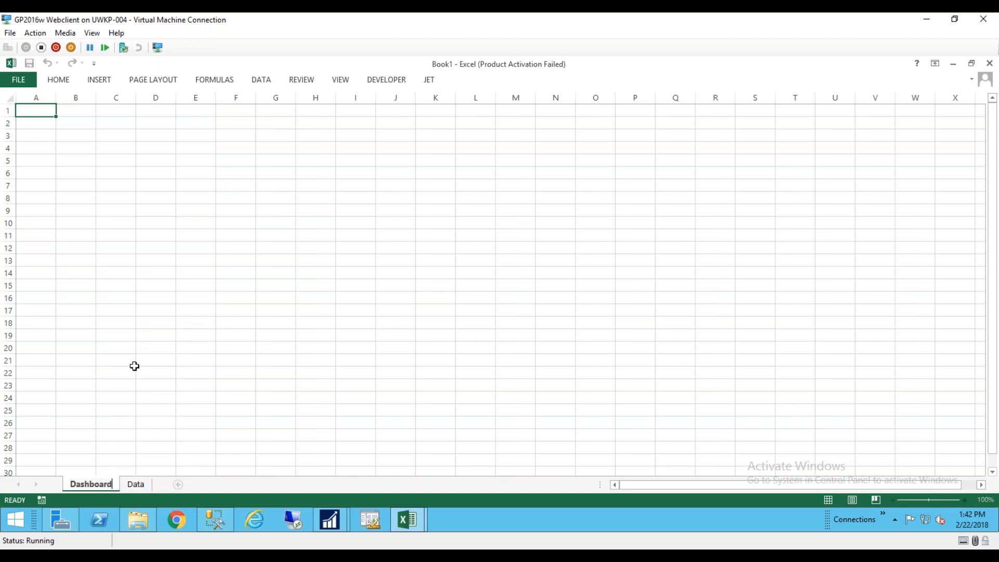
{"action": "key", "text": "Return"}
{"action": "left_click", "coordinate": [363, 371]}
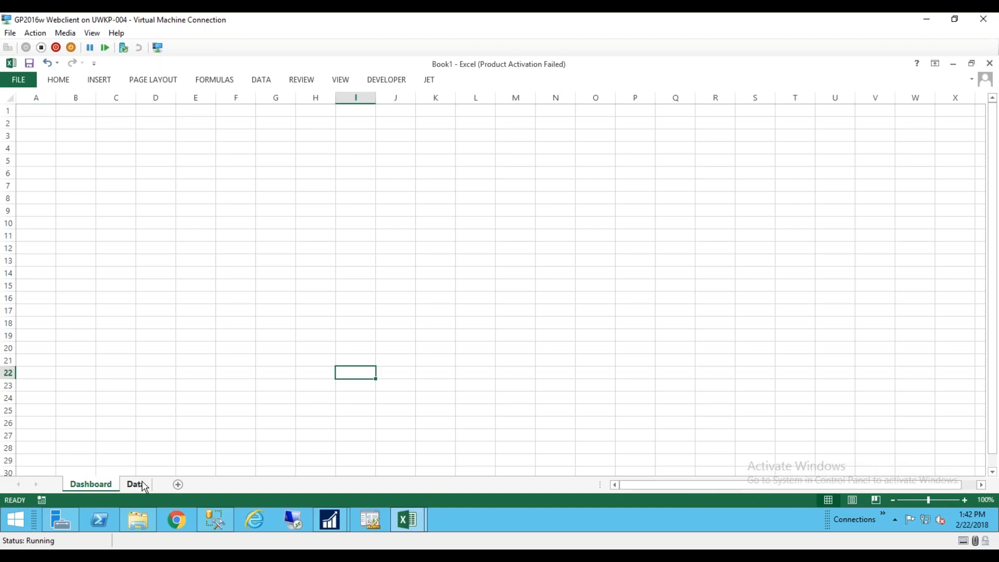
Try to create column sparklines in cell A2 of the Dashboard sheet from the data range Data!A2:C761
{"action": "left_click", "coordinate": [41, 175]}
{"action": "left_click", "coordinate": [43, 148]}
{"action": "left_click", "coordinate": [39, 124]}
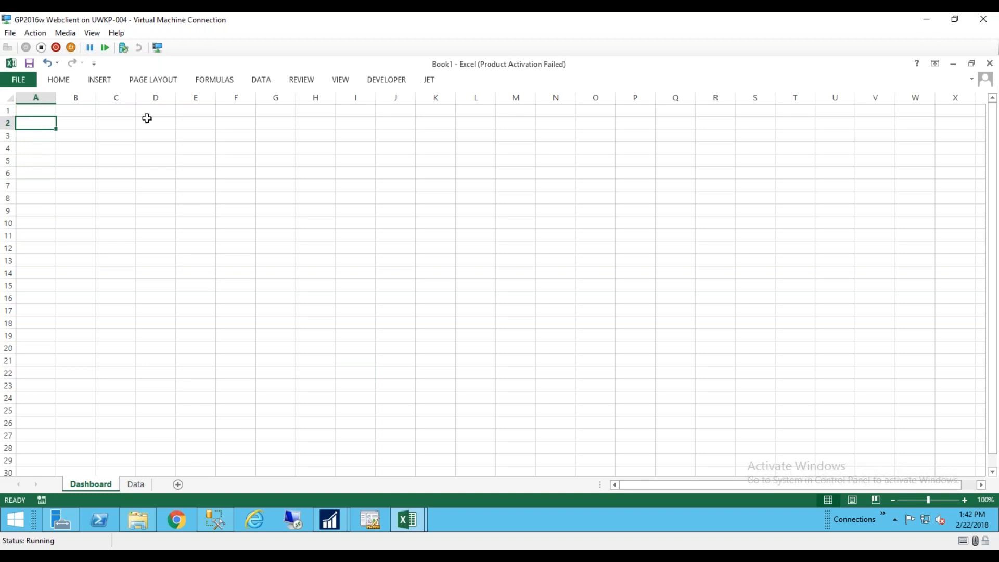
{"action": "left_click", "coordinate": [97, 83]}
{"action": "left_click", "coordinate": [97, 84]}
{"action": "left_click", "coordinate": [97, 84]}
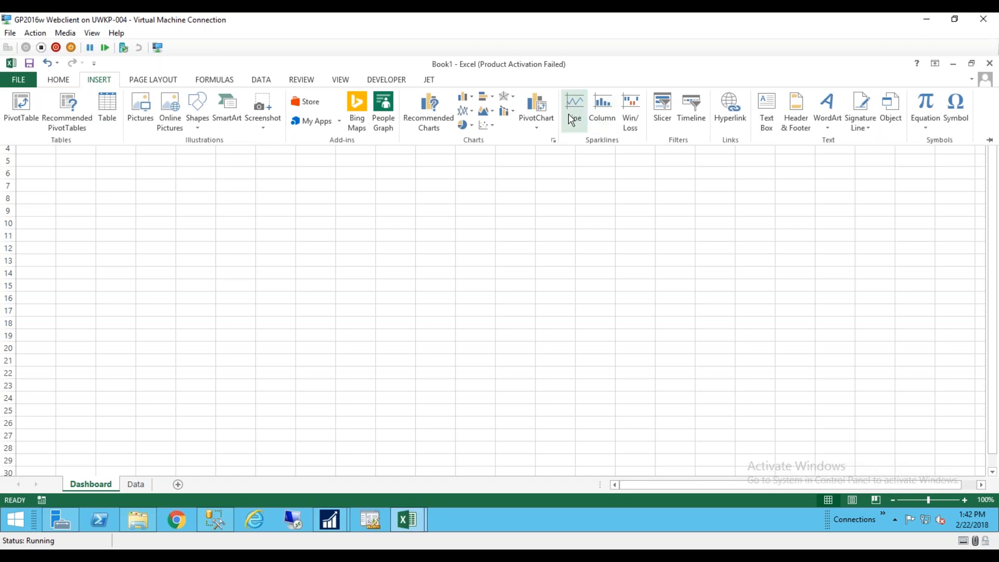
{"action": "left_click", "coordinate": [598, 119]}
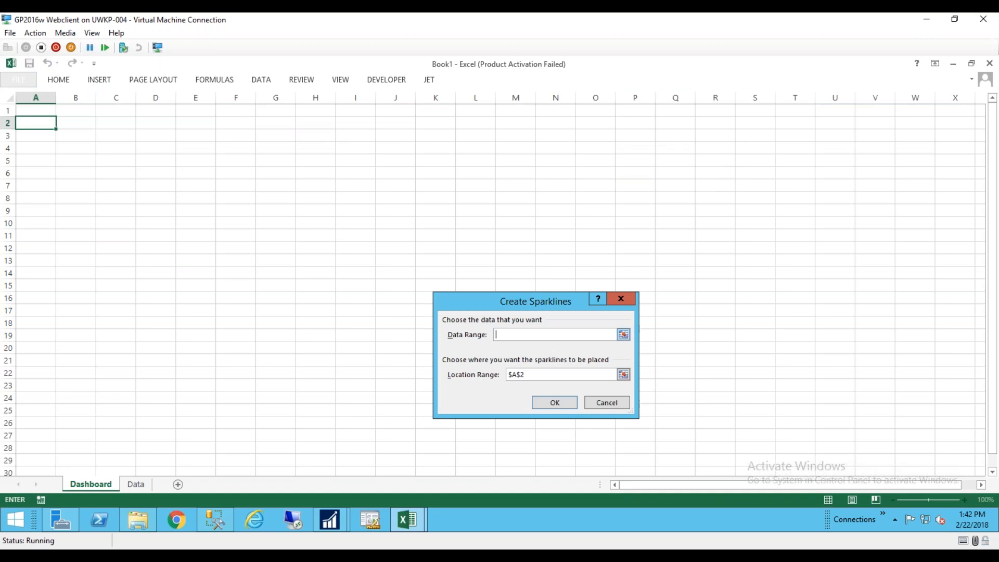
{"action": "left_click", "coordinate": [624, 334]}
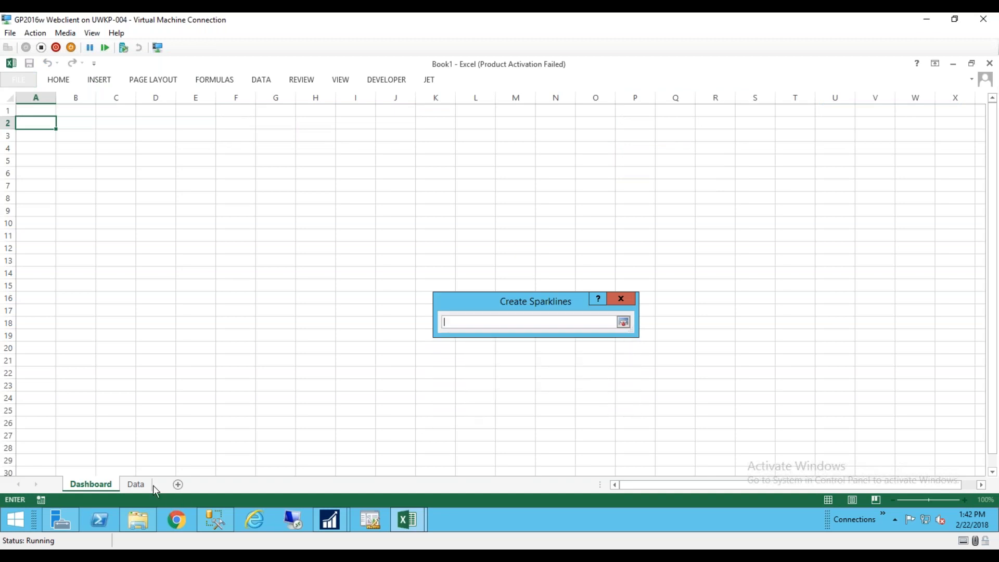
{"action": "left_click", "coordinate": [136, 486]}
{"action": "left_click_drag", "start_coordinate": [23, 118], "coordinate": [217, 447]}
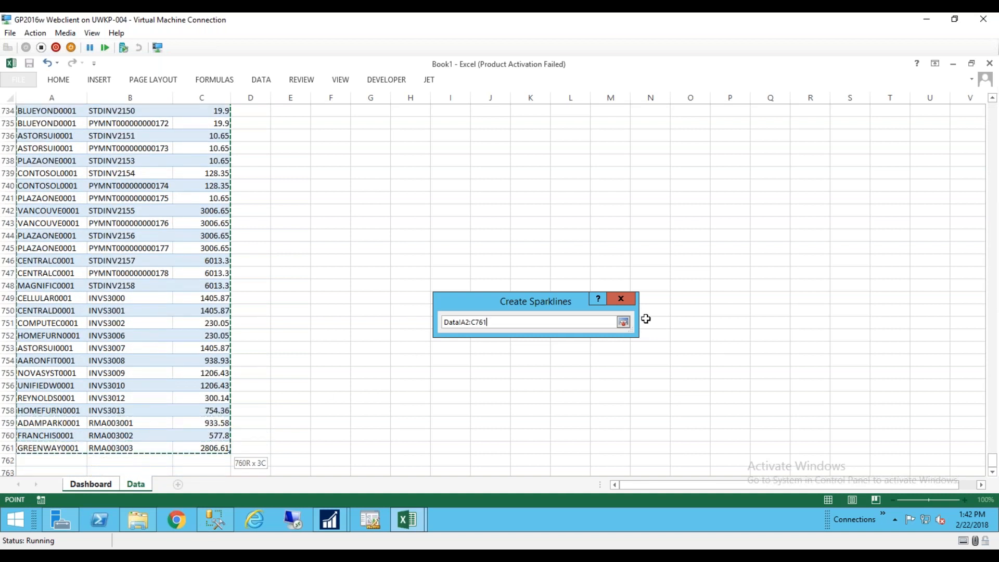
{"action": "left_click", "coordinate": [623, 323]}
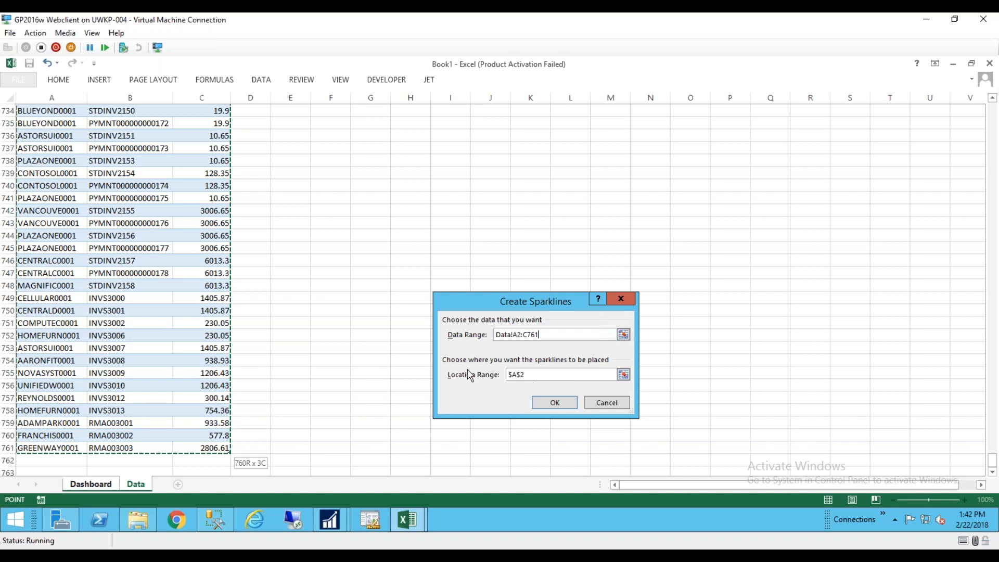
{"action": "left_click", "coordinate": [546, 403]}
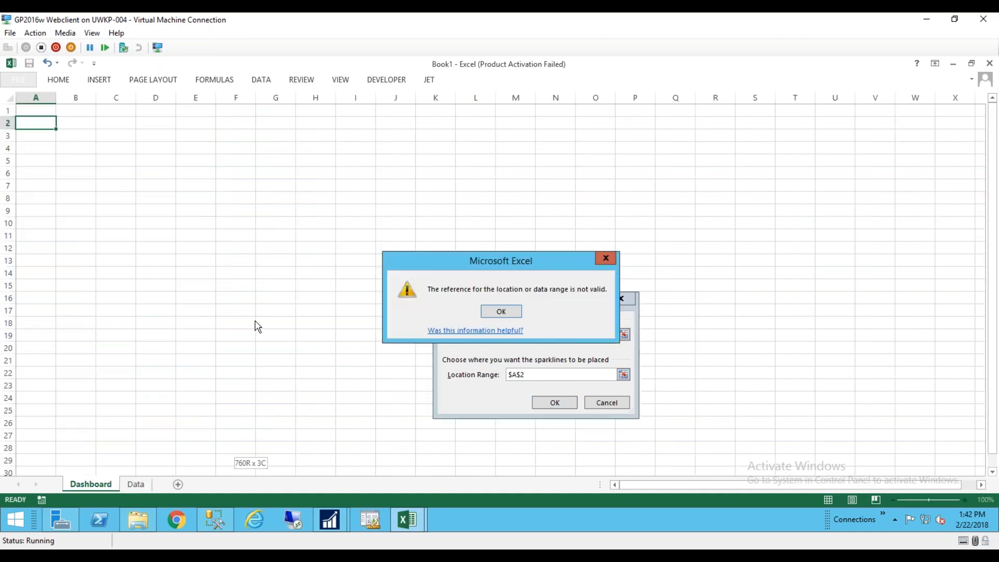
{"action": "left_click", "coordinate": [503, 314]}
Try to redefine the column sparklines' location range on the Dashboard sheet as cell A2, and abandon the sparklines
{"action": "left_click", "coordinate": [545, 372]}
{"action": "left_click", "coordinate": [623, 376]}
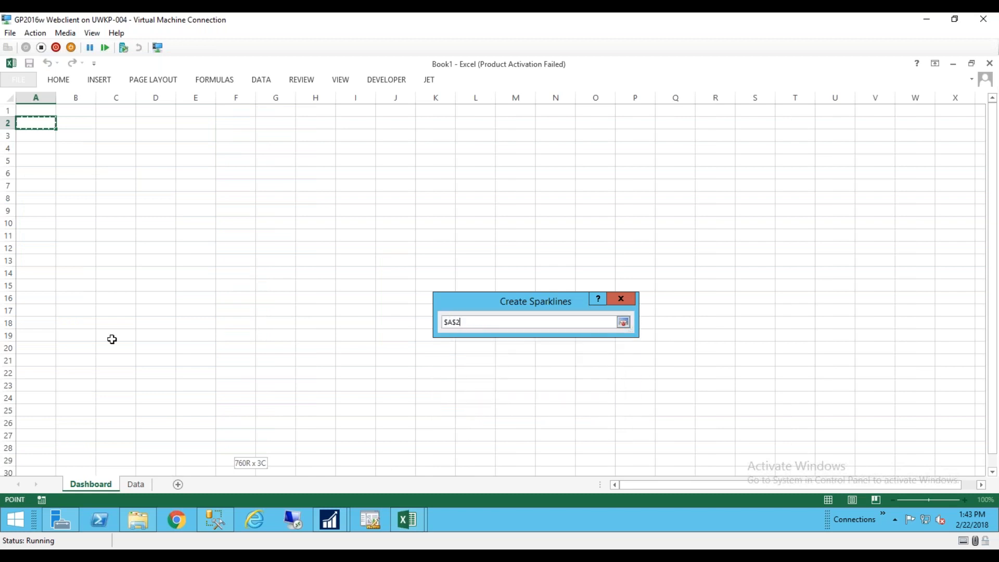
{"action": "left_click", "coordinate": [51, 134]}
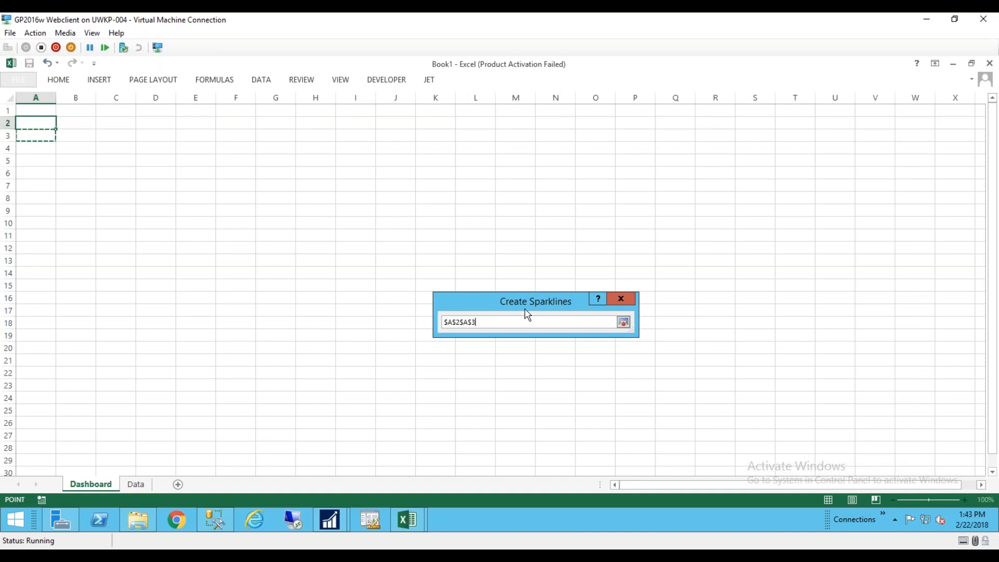
{"action": "double_click", "coordinate": [463, 322]}
{"action": "key", "text": "BackSpace"}
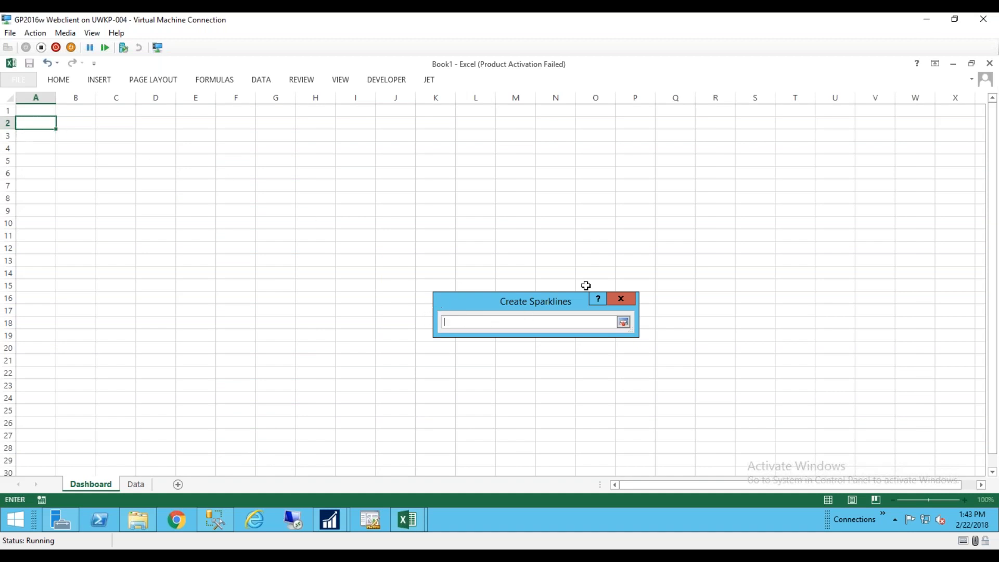
{"action": "left_click", "coordinate": [623, 322]}
{"action": "left_click", "coordinate": [556, 404]}
{"action": "left_click", "coordinate": [503, 313]}
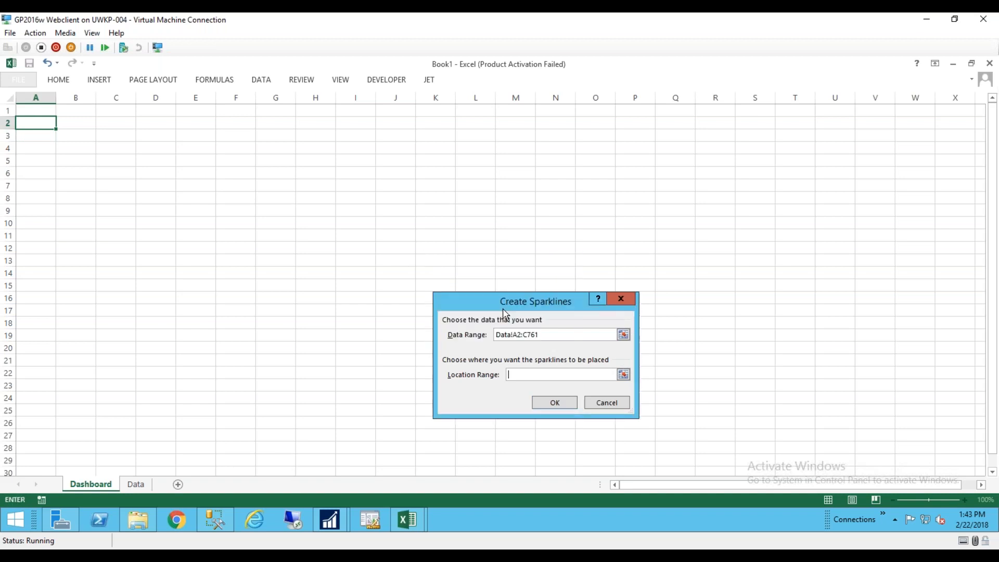
{"action": "left_click", "coordinate": [36, 123]}
{"action": "left_click", "coordinate": [544, 401]}
{"action": "left_click", "coordinate": [502, 312]}
{"action": "left_click", "coordinate": [607, 404]}
Try to create line sparklines in Dashboard cells C6:D6 from the data range Data!A734:C751, and abandon them
{"action": "left_click_drag", "start_coordinate": [138, 174], "coordinate": [110, 174]}
{"action": "left_click", "coordinate": [102, 80]}
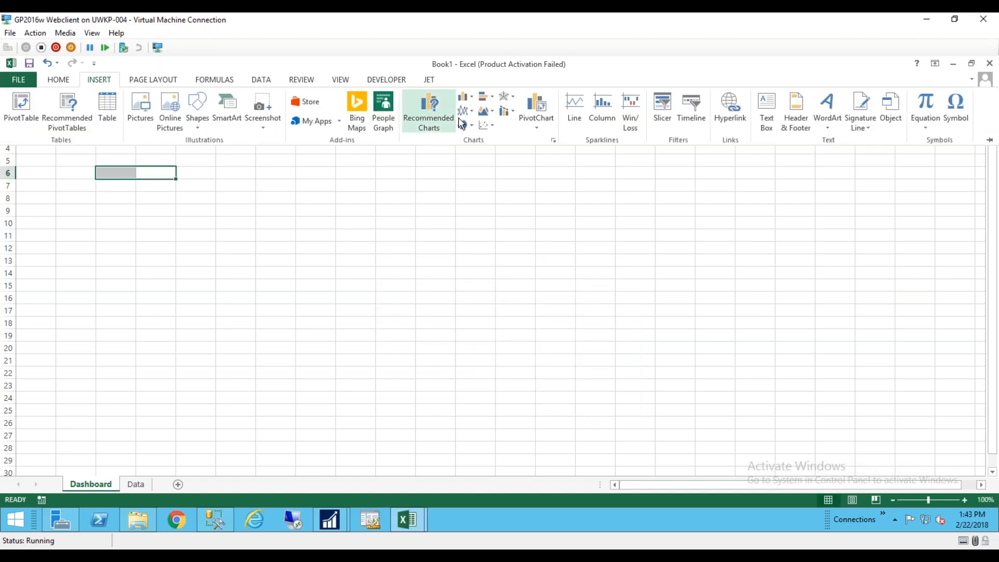
{"action": "left_click", "coordinate": [572, 109]}
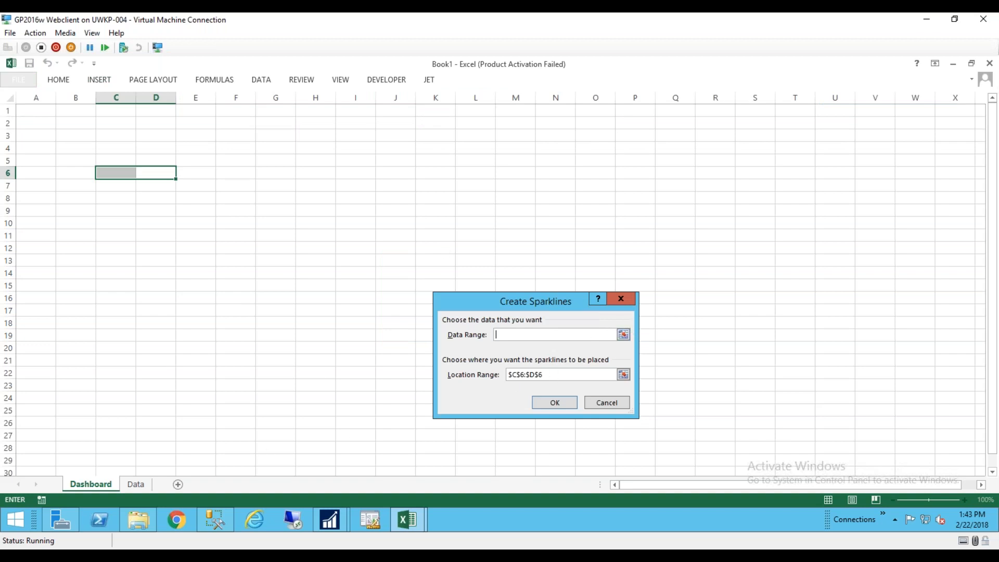
{"action": "left_click", "coordinate": [139, 487]}
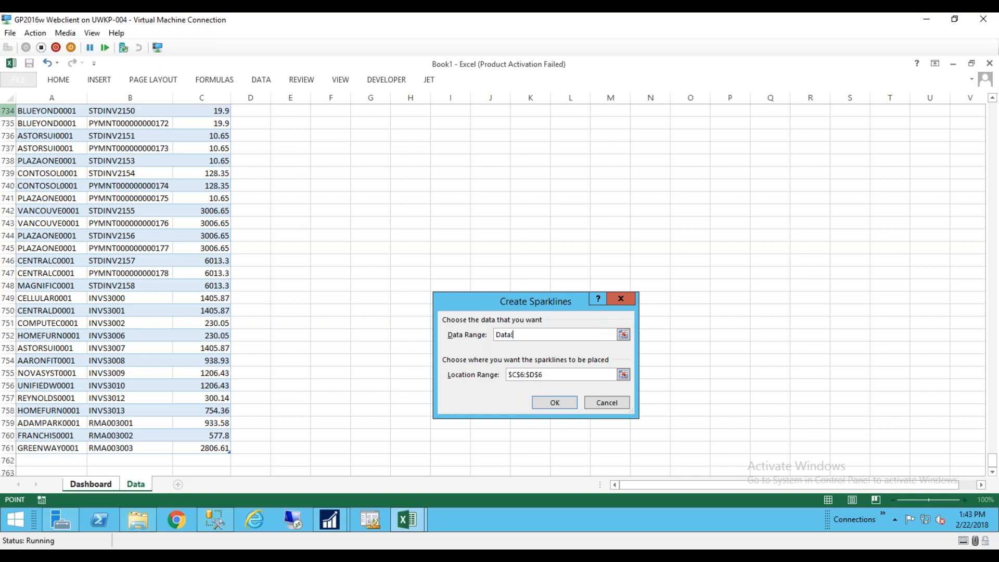
{"action": "left_click_drag", "start_coordinate": [39, 116], "coordinate": [224, 322]}
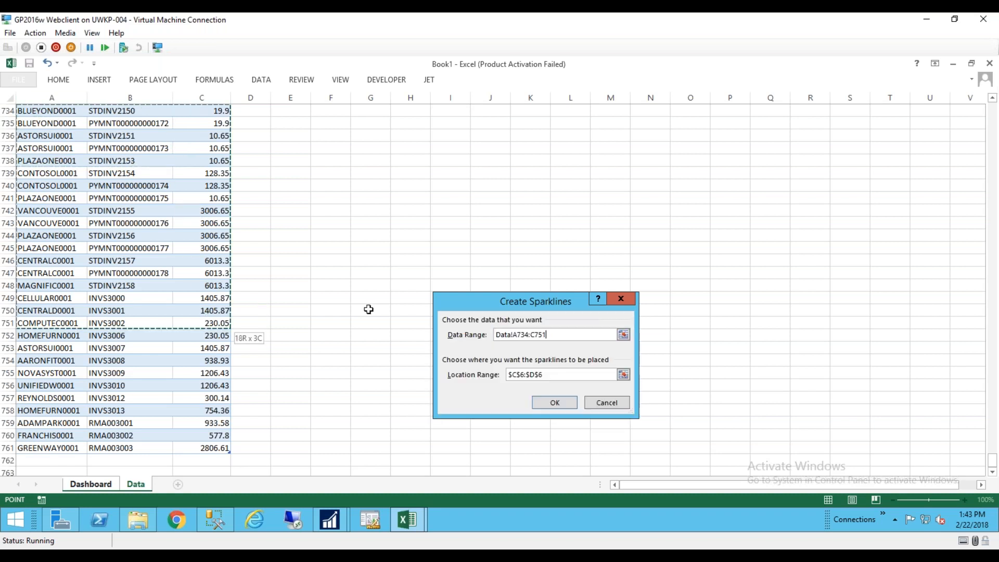
{"action": "left_click", "coordinate": [555, 403]}
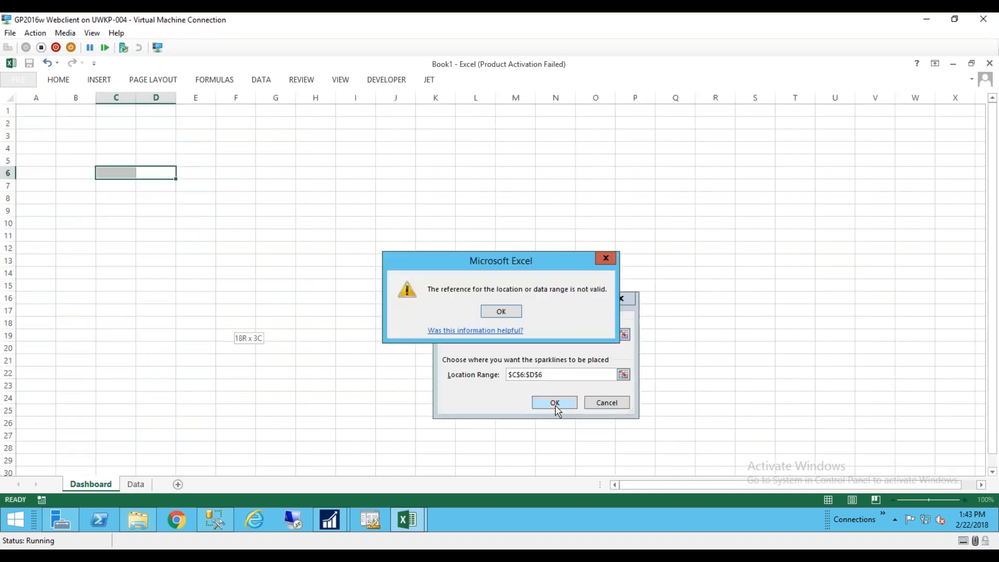
{"action": "left_click", "coordinate": [501, 312]}
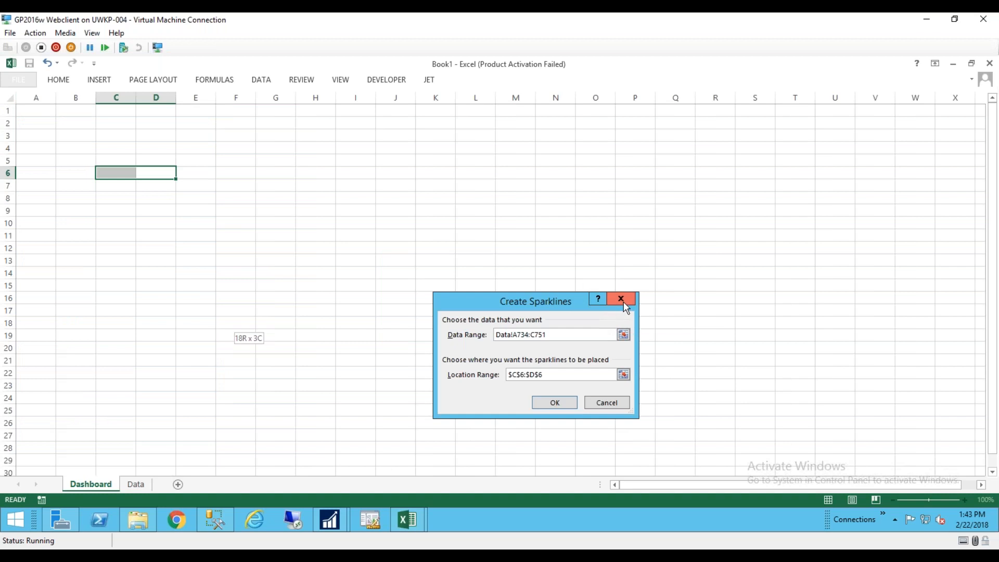
{"action": "left_click", "coordinate": [603, 404]}
{"action": "left_click", "coordinate": [237, 186]}
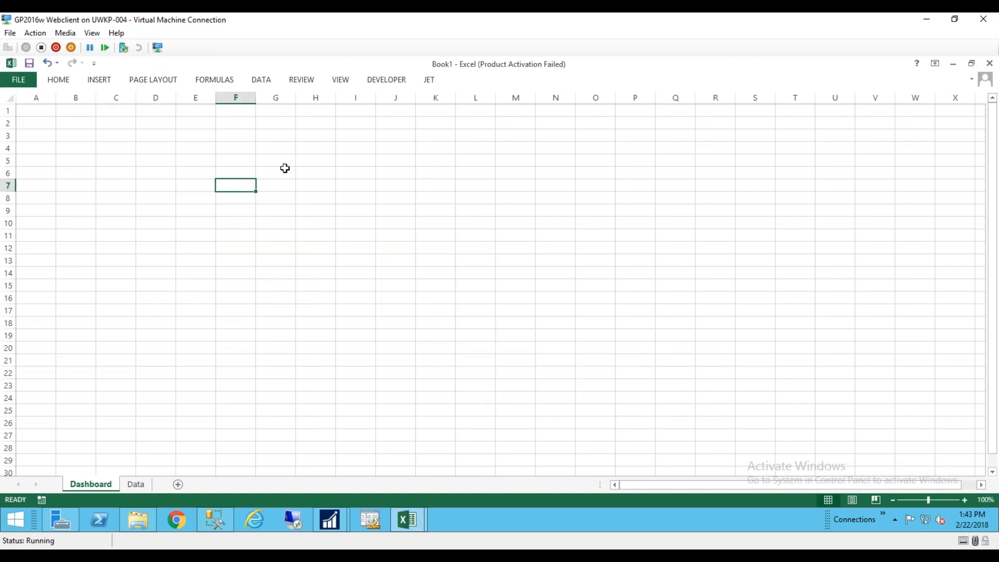
Open the finished workbook Sales Dashboard.xlsx from the Dashboards folder on the desktop
{"action": "left_click", "coordinate": [126, 518]}
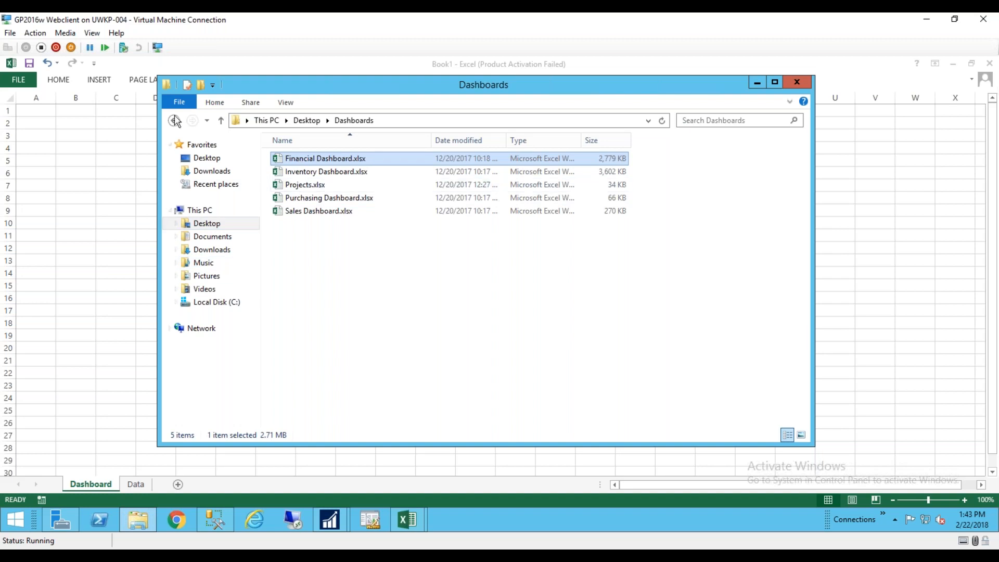
{"action": "left_click", "coordinate": [174, 122]}
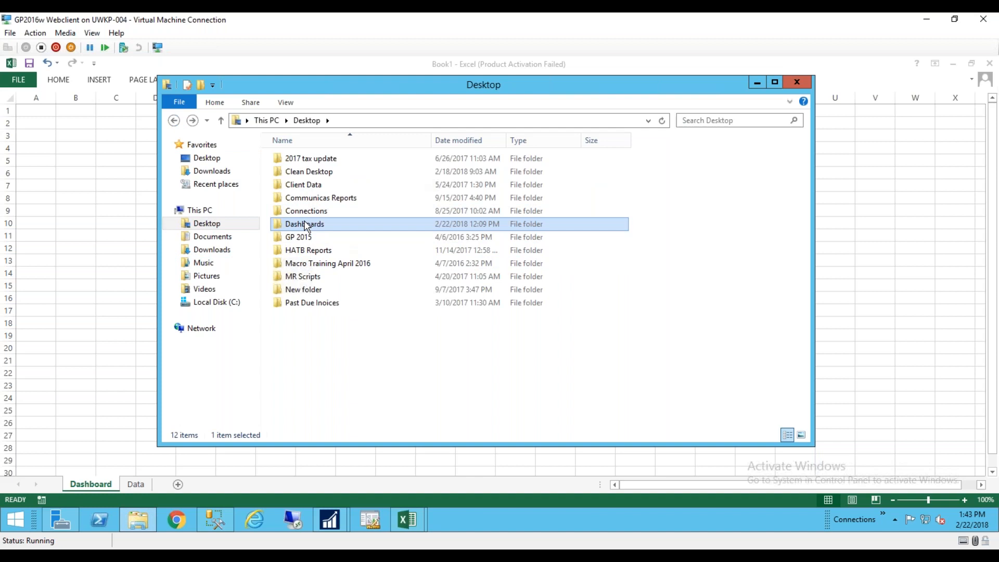
{"action": "double_click", "coordinate": [306, 225]}
{"action": "left_click", "coordinate": [314, 212]}
{"action": "double_click", "coordinate": [314, 212]}
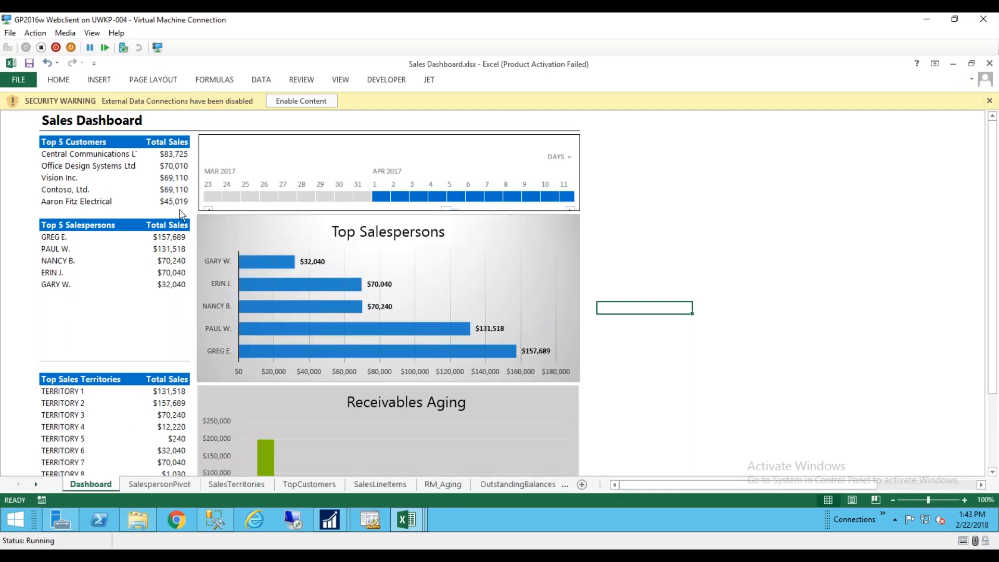
Examine the Receivables Aging chart and the OutstandingBalances data table, and return to the start of the Dashboard sheet
{"action": "scroll", "coordinate": [355, 254], "scroll_direction": "down", "scroll_amount": 5}
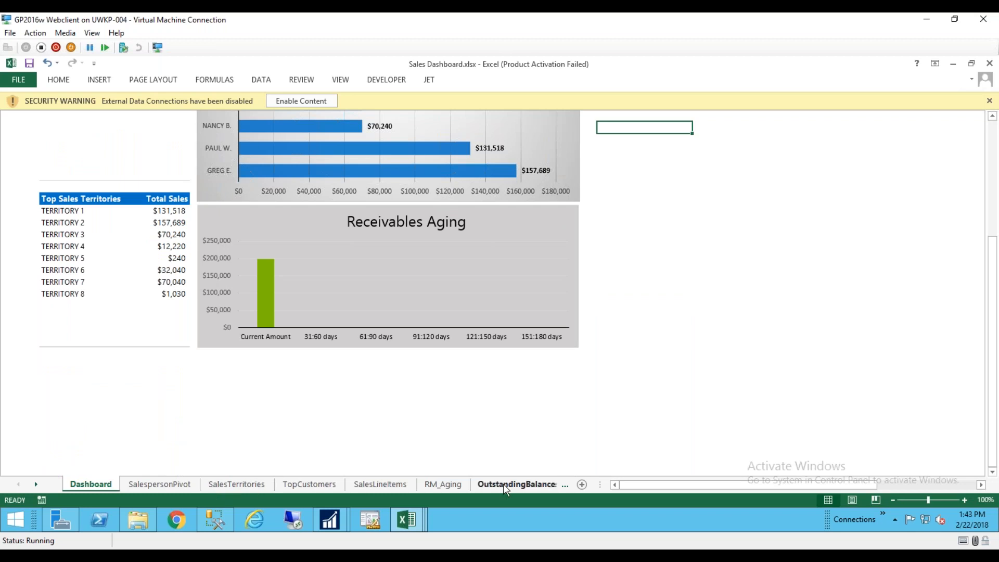
{"action": "left_click", "coordinate": [515, 485]}
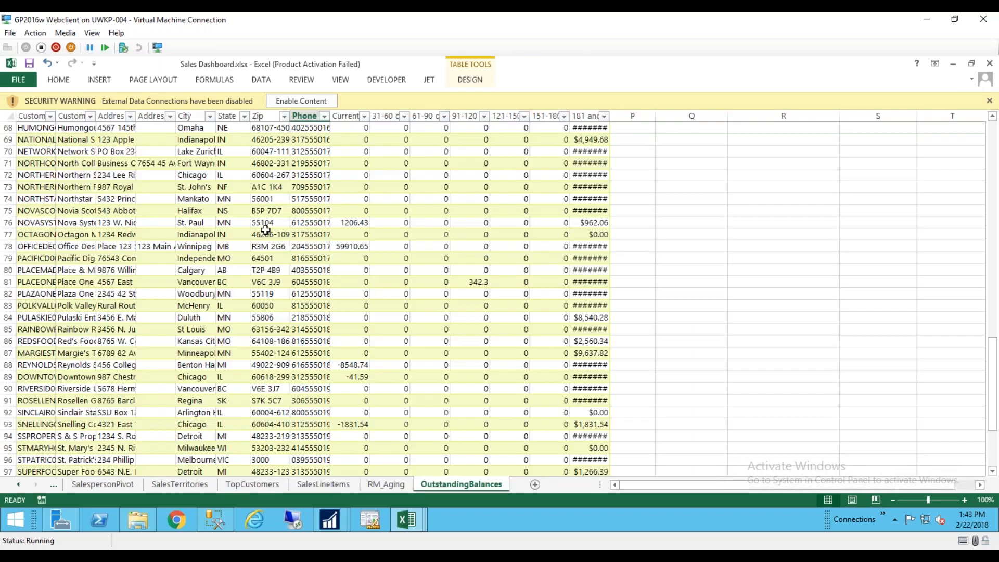
{"action": "scroll", "coordinate": [265, 229], "scroll_direction": "up", "scroll_amount": 14}
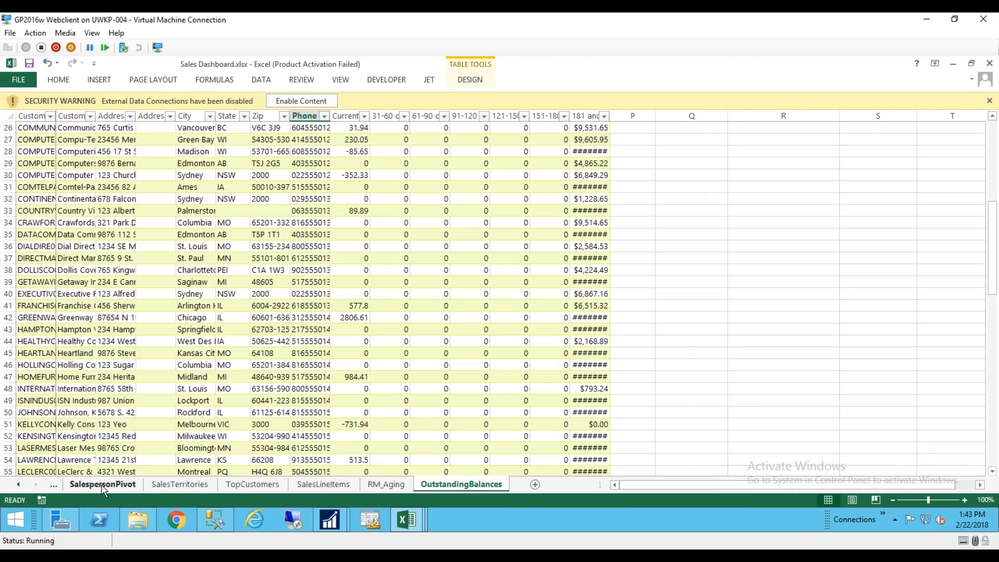
{"action": "left_click", "coordinate": [19, 485]}
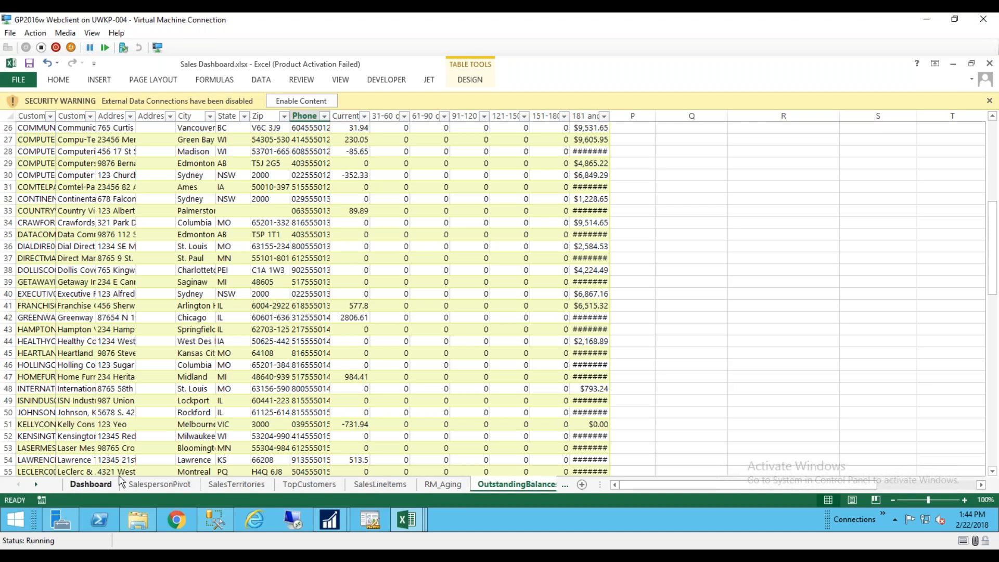
{"action": "left_click", "coordinate": [90, 484]}
{"action": "scroll", "coordinate": [795, 300], "scroll_direction": "up", "scroll_amount": 6}
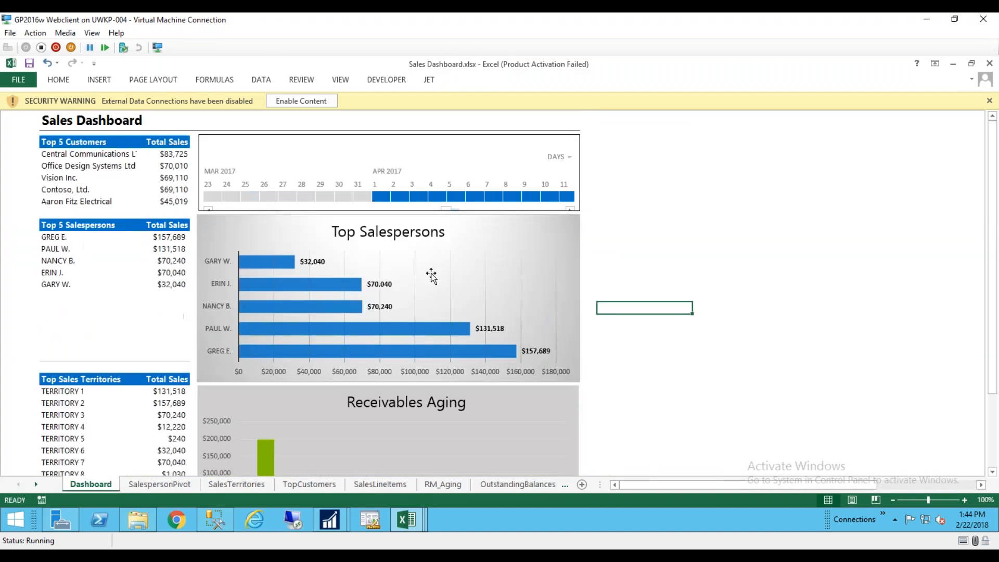
Select the Receivables Aging chart on the Dashboard sheet to examine its PivotChart fields
{"action": "left_click", "coordinate": [384, 284]}
{"action": "scroll", "coordinate": [426, 312], "scroll_direction": "down", "scroll_amount": 5}
{"action": "left_click", "coordinate": [426, 291]}
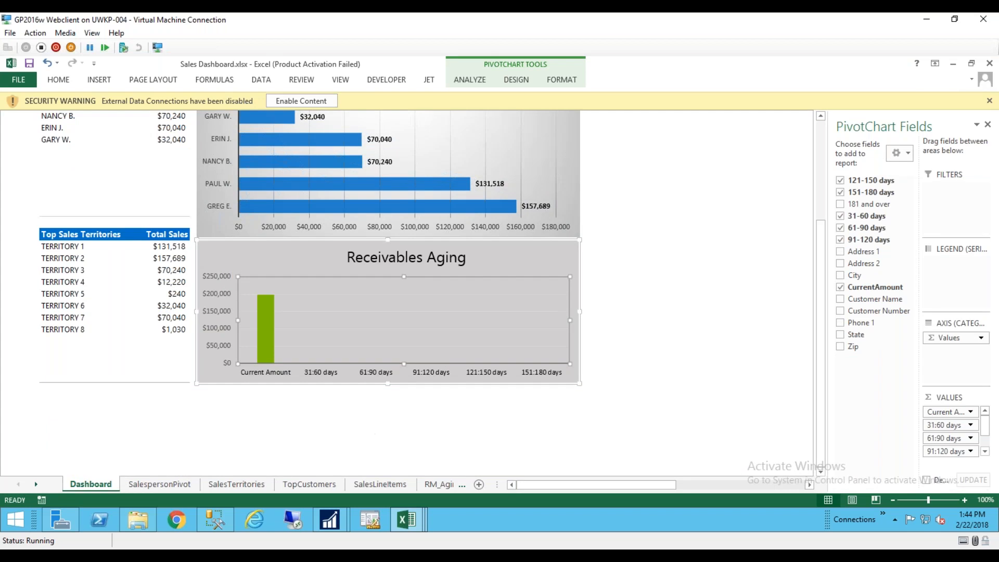
Examine the Top 5 Customers list and its sales totals on the Dashboard sheet
{"action": "scroll", "coordinate": [362, 428], "scroll_direction": "up", "scroll_amount": 4}
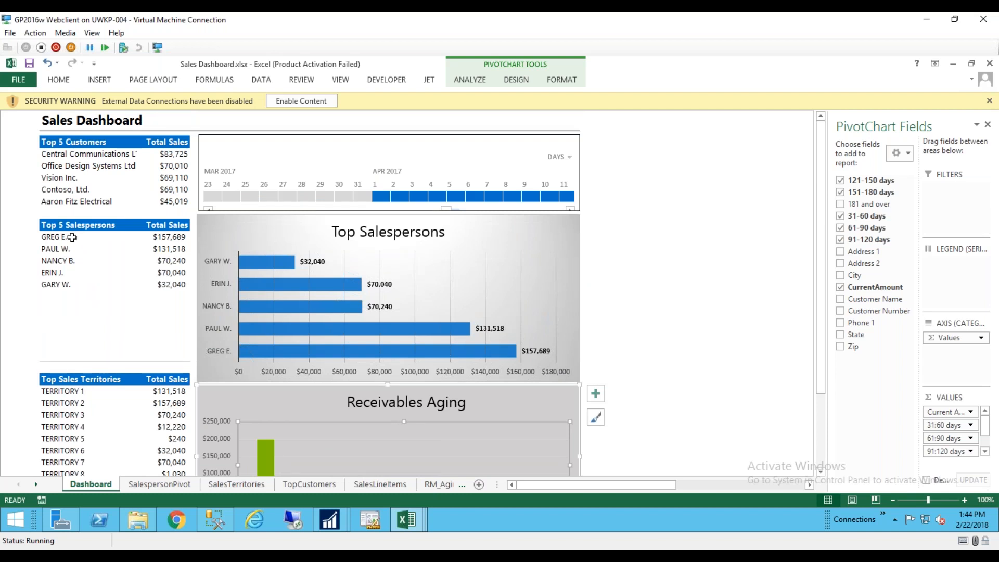
{"action": "left_click_drag", "start_coordinate": [76, 154], "coordinate": [158, 207]}
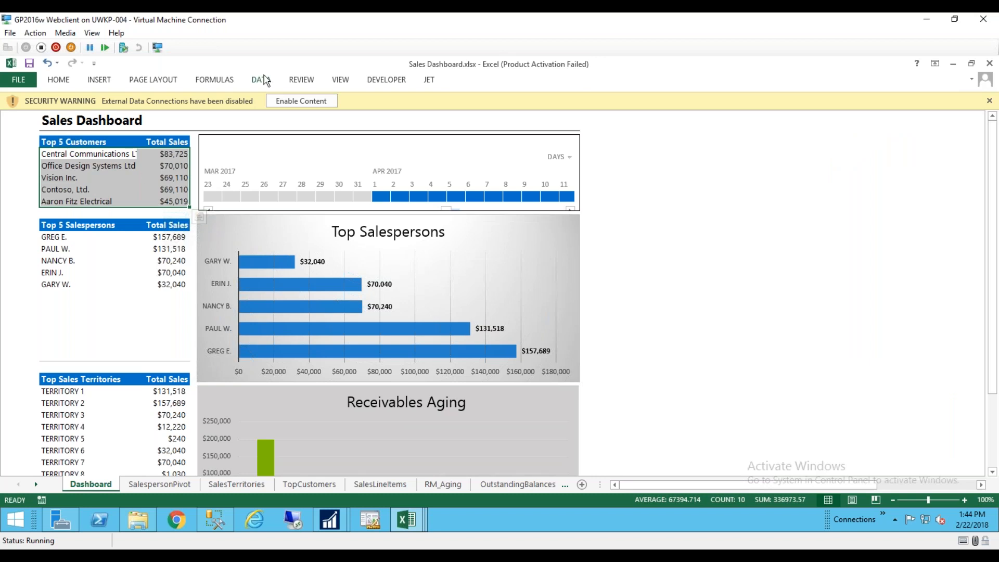
{"action": "left_click", "coordinate": [775, 299]}
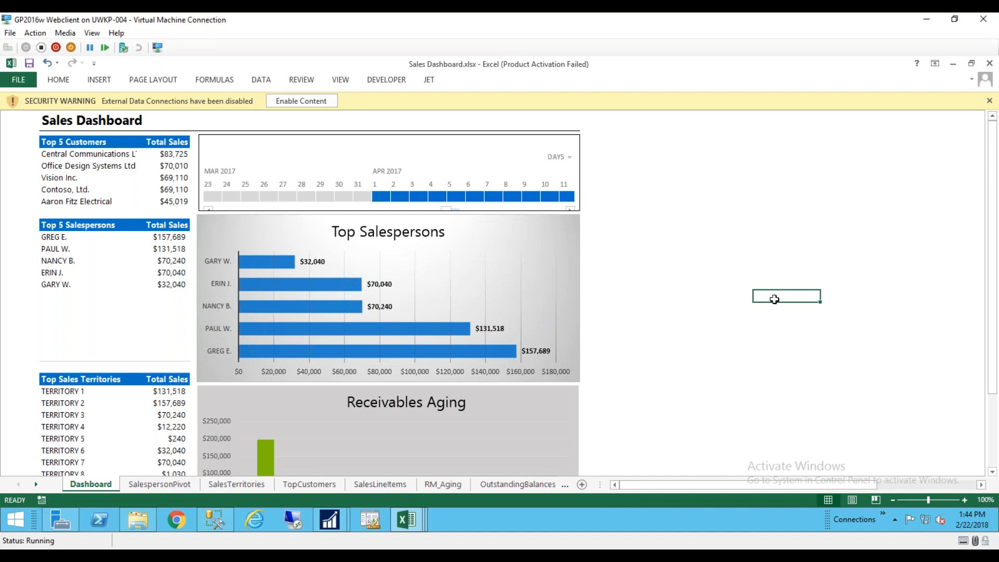
Examine the TopCustomers PivotTable sheet, and return to the Dashboard sheet to inspect the Top Salespersons chart
{"action": "left_click", "coordinate": [309, 484]}
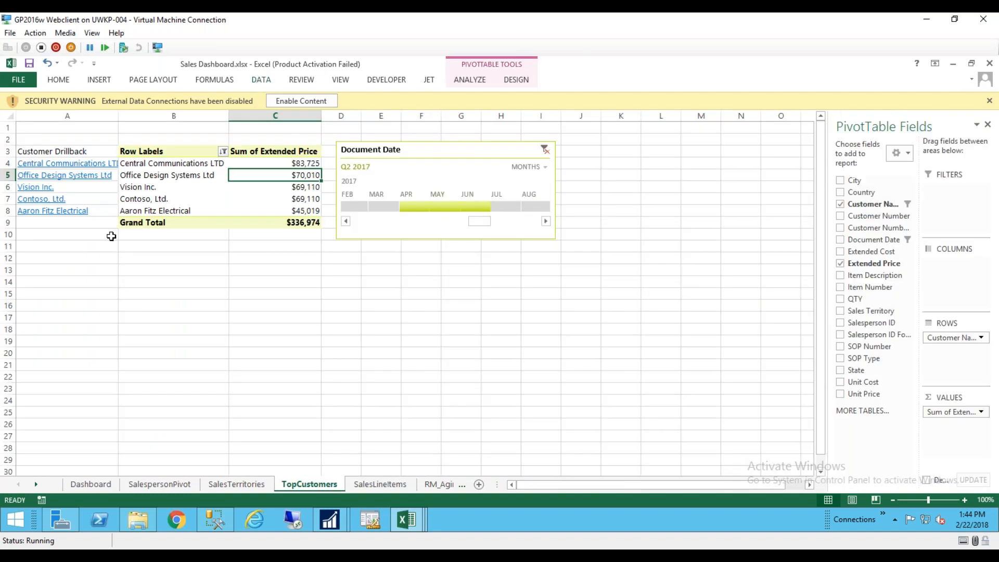
{"action": "left_click_drag", "start_coordinate": [109, 243], "coordinate": [479, 408]}
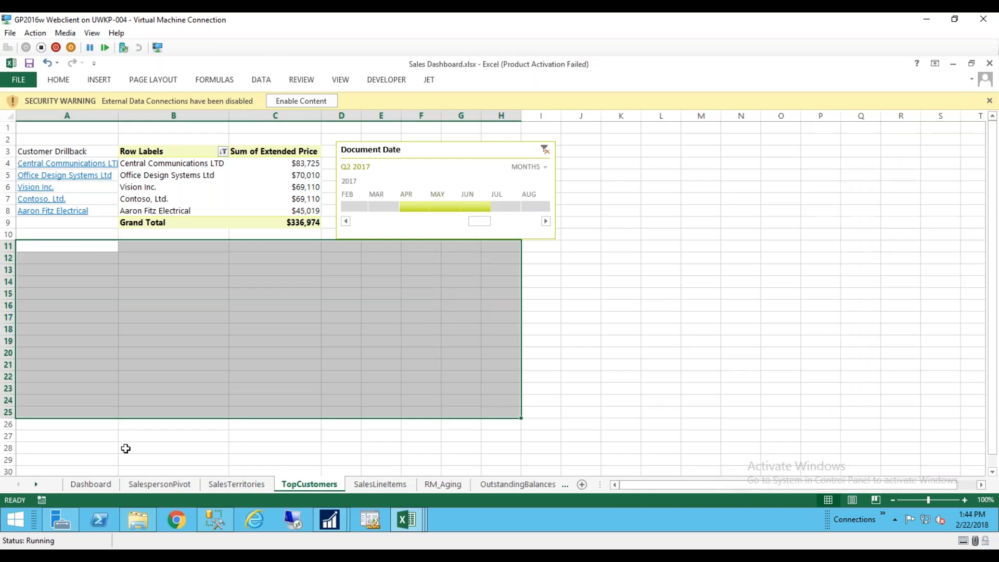
{"action": "left_click", "coordinate": [93, 484]}
{"action": "left_click", "coordinate": [579, 300]}
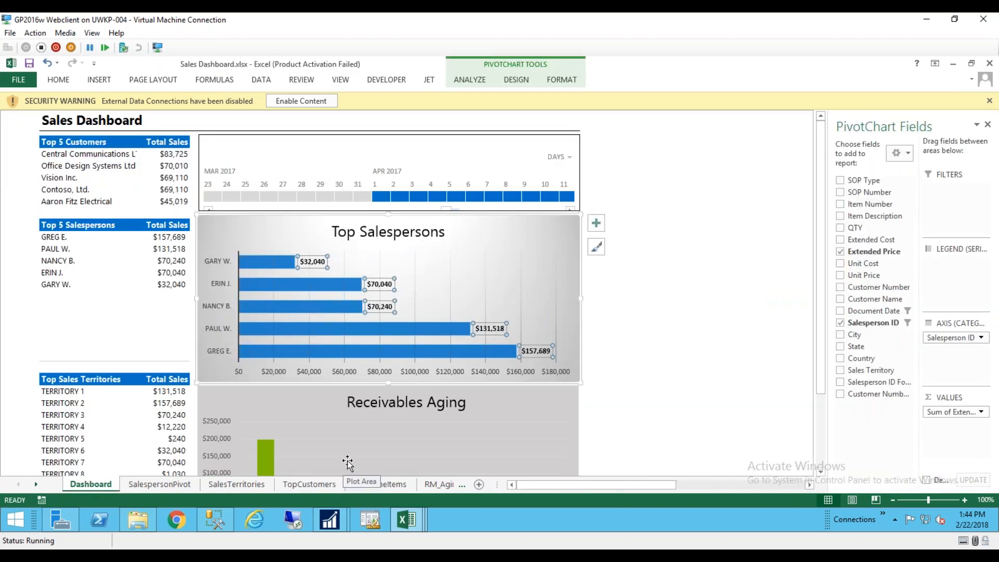
{"action": "left_click", "coordinate": [674, 335]}
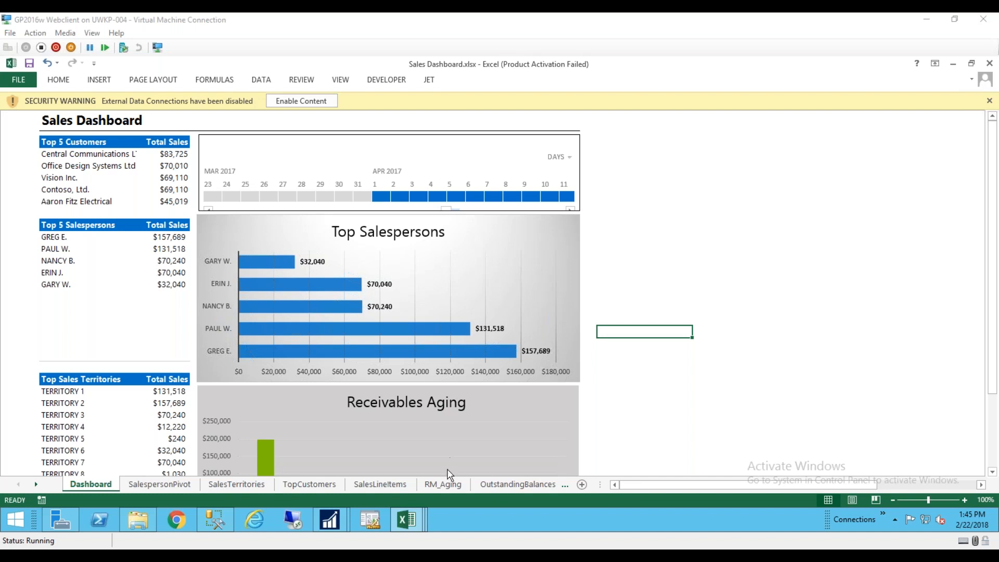
Widen the 181 and over column on the OutstandingBalances sheet to about 25.57 so its amounts fit
{"action": "left_click", "coordinate": [511, 484]}
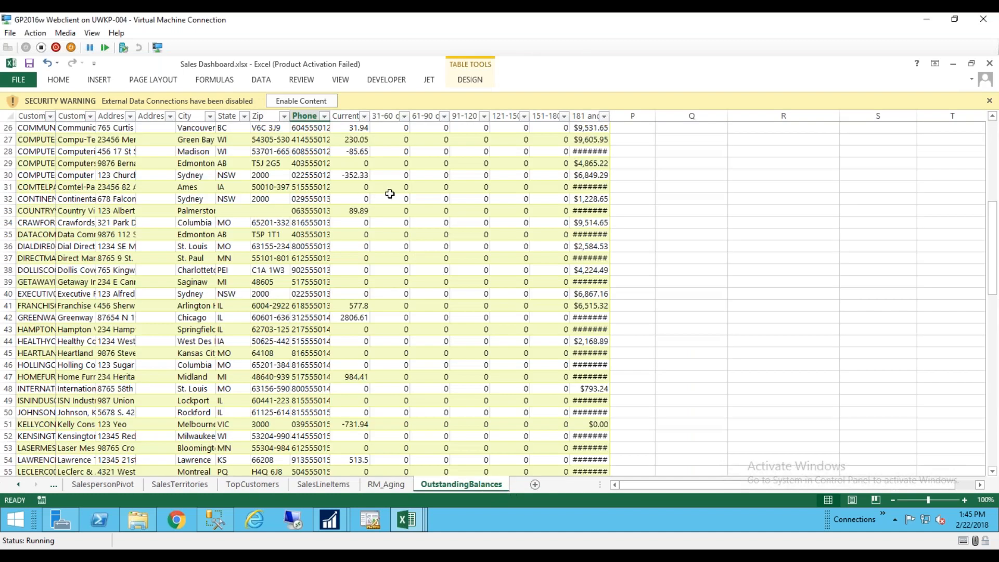
{"action": "left_click_drag", "start_coordinate": [610, 115], "coordinate": [692, 116]}
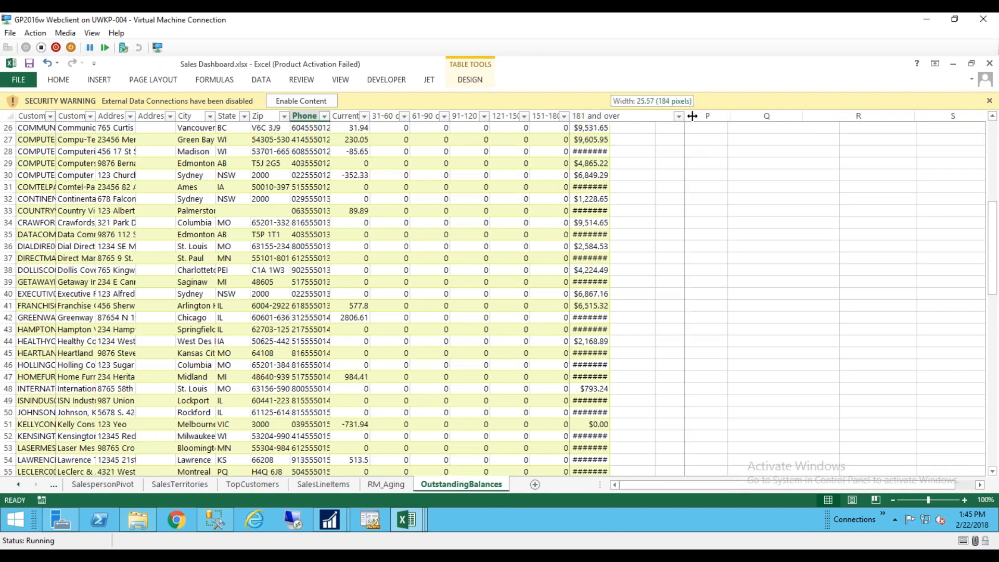
Switch to the Financial Dashboard.xlsx workbook and select the Net Sales label on its Dashboard sheet
{"action": "left_click", "coordinate": [329, 521]}
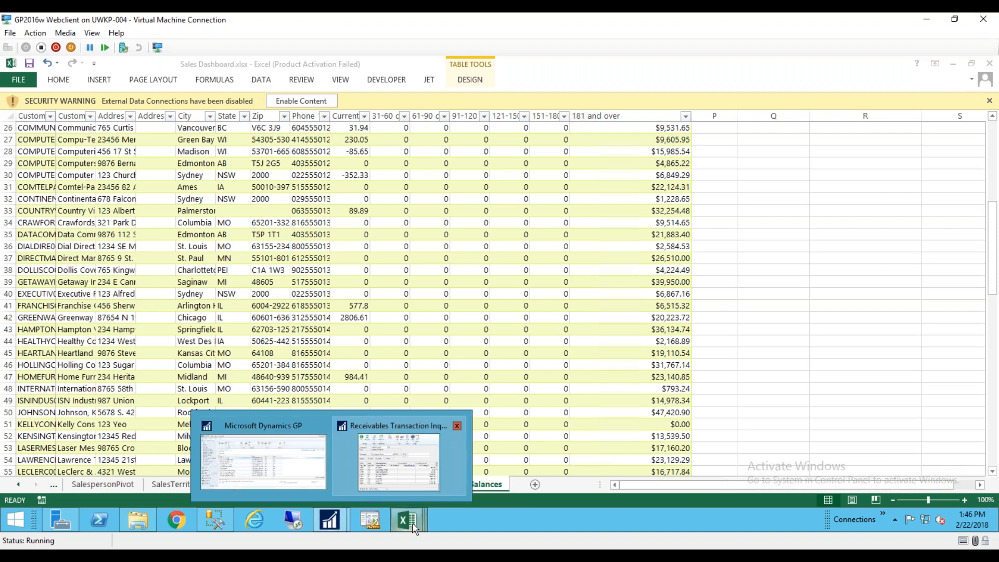
{"action": "mouse_move", "coordinate": [413, 523]}
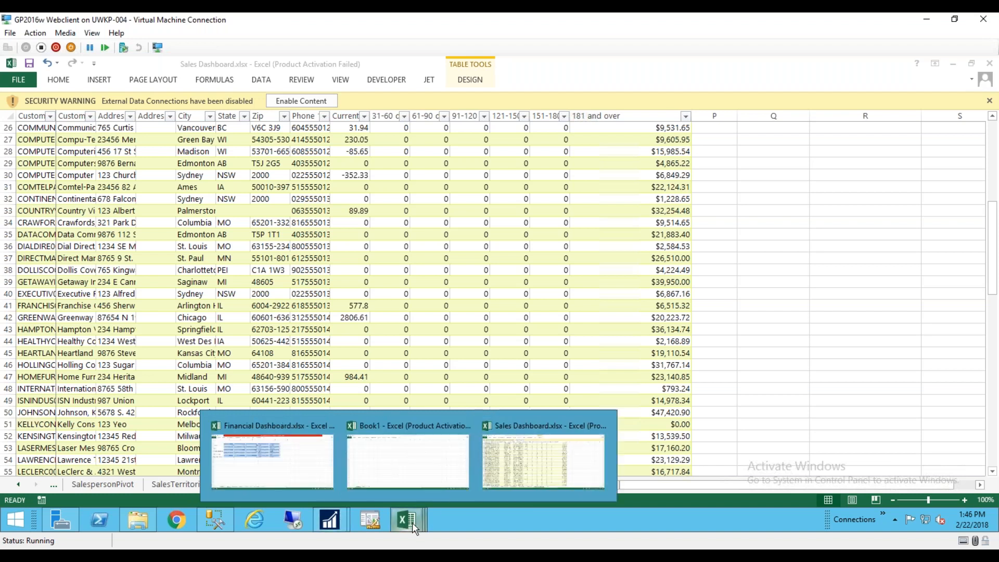
{"action": "left_click", "coordinate": [263, 468]}
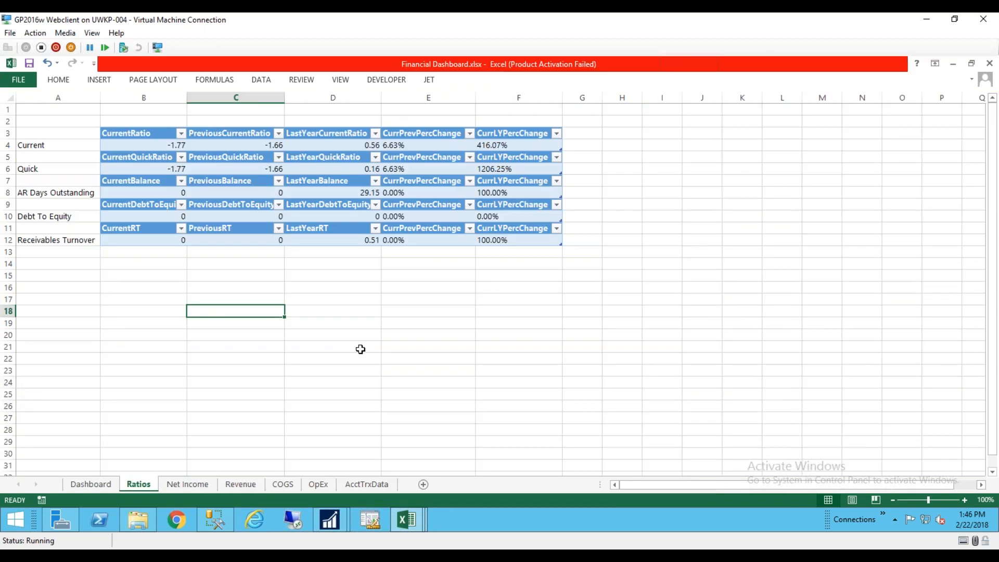
{"action": "left_click", "coordinate": [104, 486]}
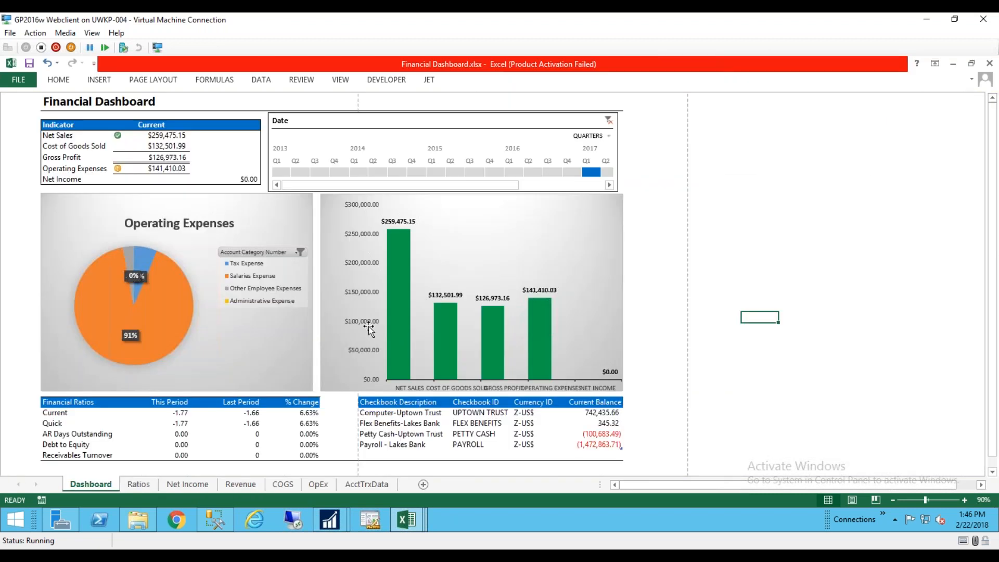
{"action": "left_click", "coordinate": [57, 132]}
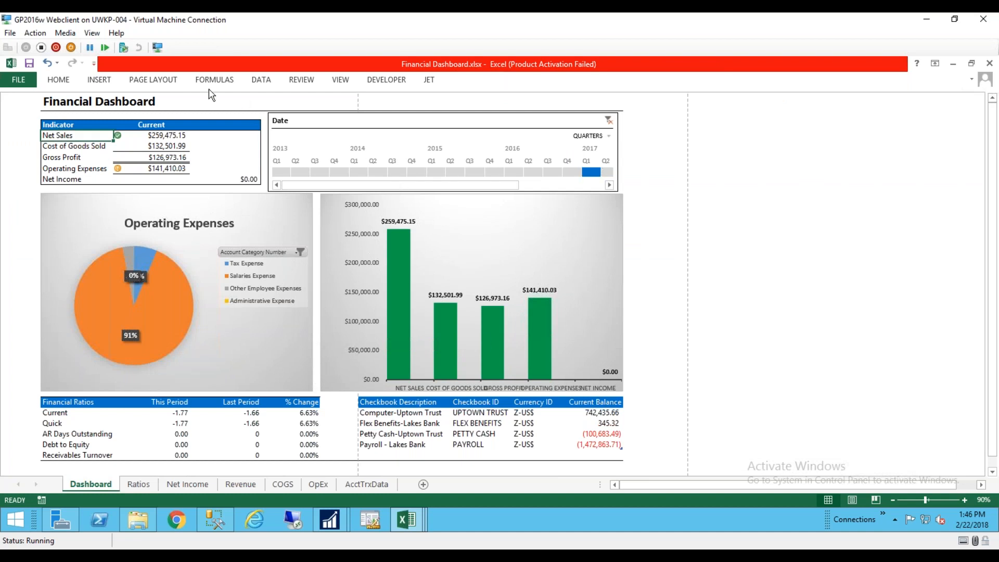
Show the gridlines, row and column headings, and formula bar on the Financial Dashboard's Dashboard sheet
{"action": "left_click", "coordinate": [336, 82]}
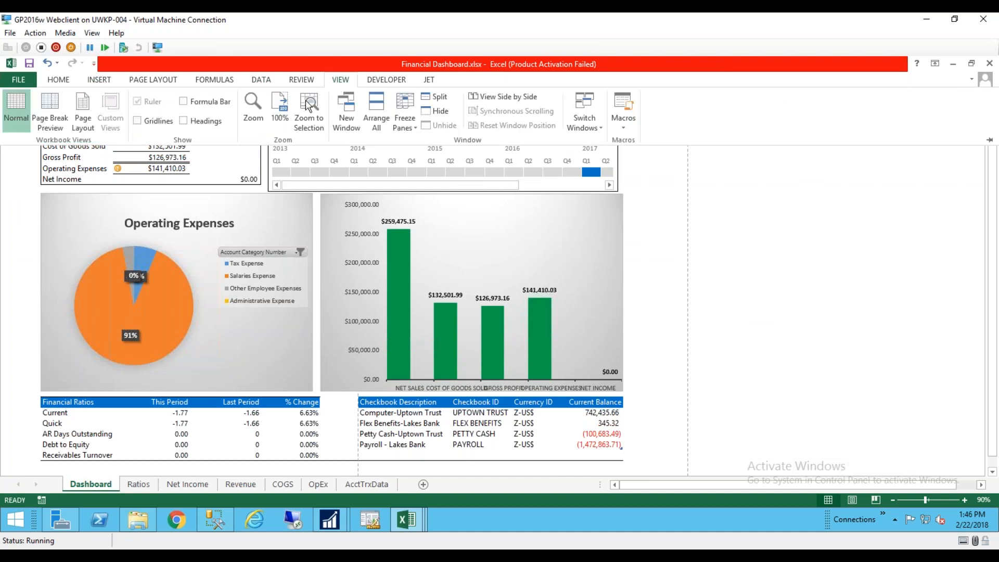
{"action": "left_click", "coordinate": [148, 123]}
{"action": "left_click", "coordinate": [186, 121]}
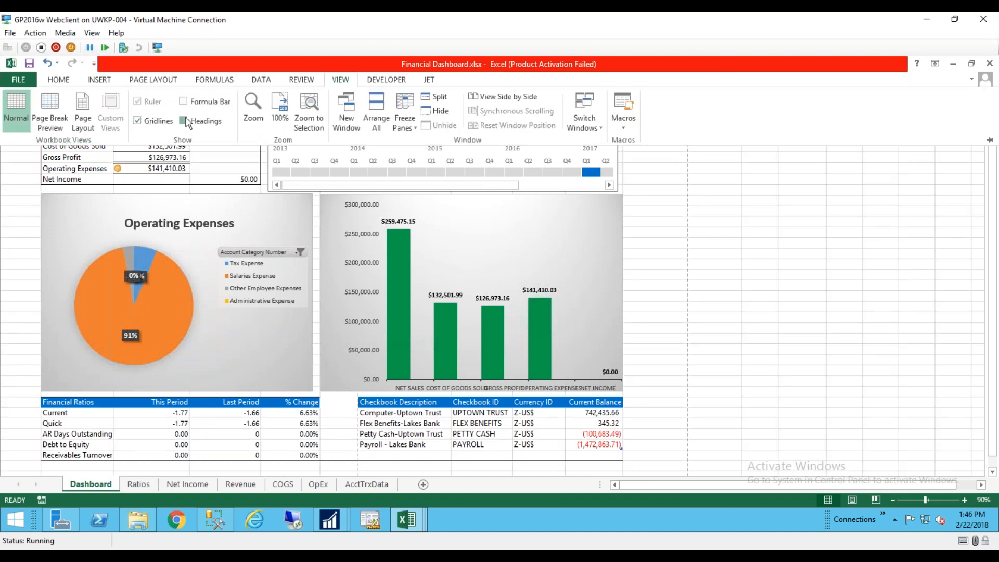
{"action": "left_click", "coordinate": [189, 106]}
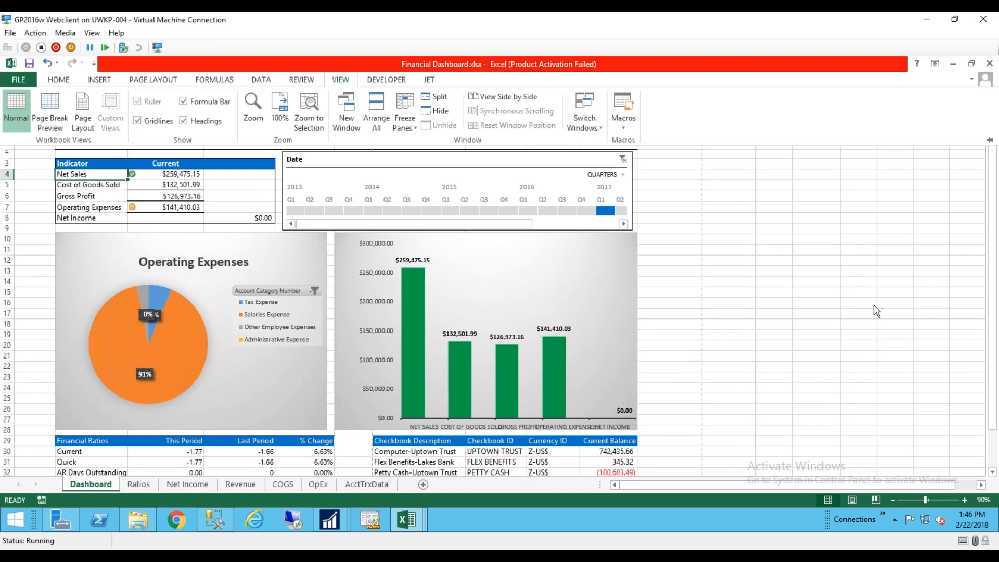
{"action": "key", "text": "Escape"}
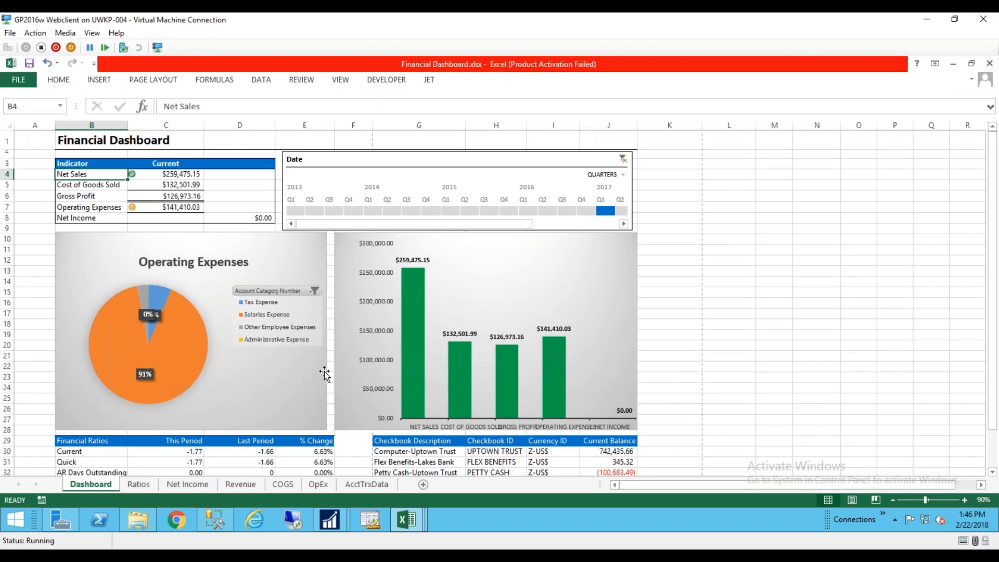
Hide the gridlines, headings and formula bar again on the Financial Dashboard's Dashboard sheet
{"action": "left_click", "coordinate": [342, 81]}
{"action": "left_click", "coordinate": [155, 123]}
{"action": "left_click", "coordinate": [184, 120]}
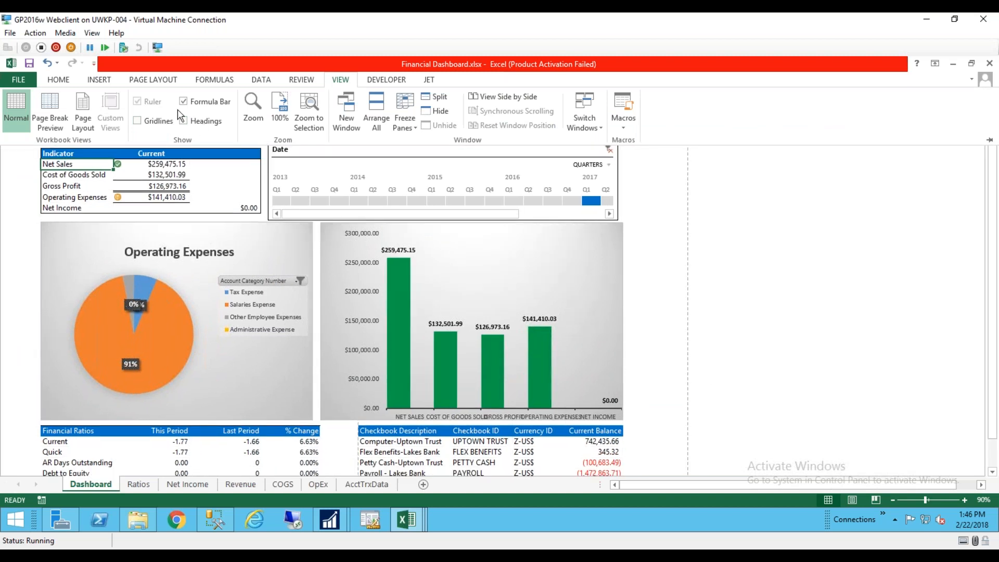
{"action": "left_click", "coordinate": [185, 102]}
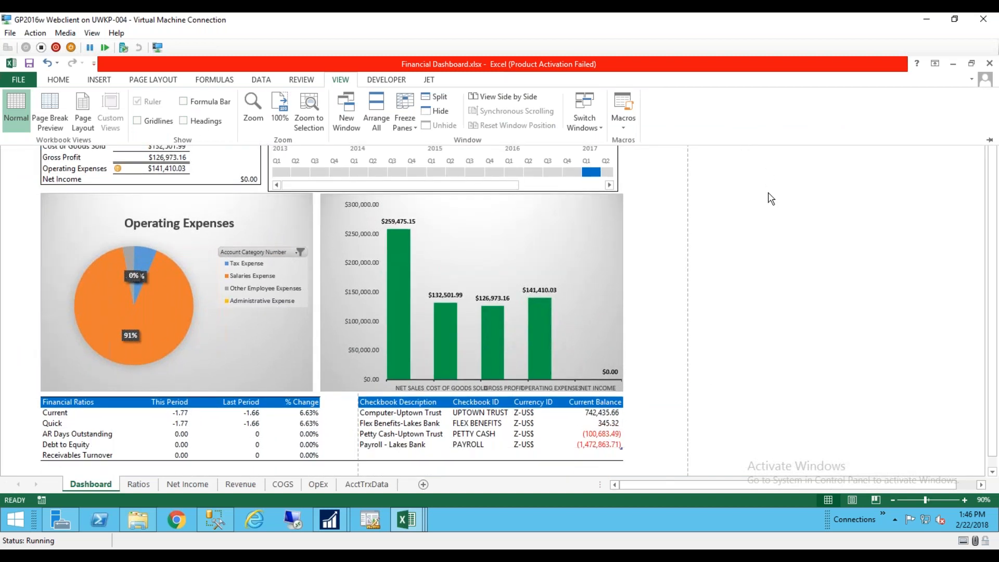
{"action": "left_click", "coordinate": [769, 196]}
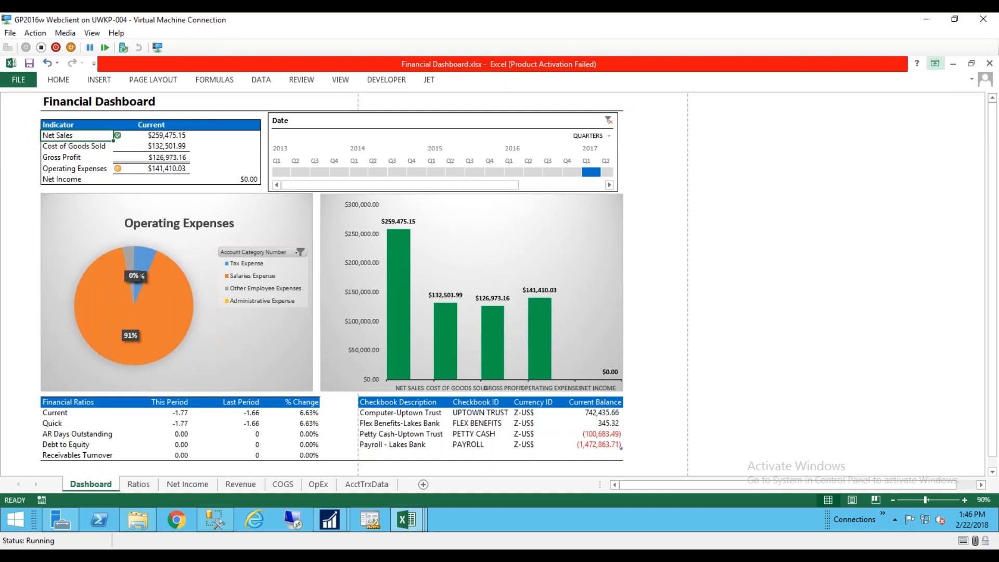
Restore the Financial Dashboard workbook to a floating window, move it up, and narrow it to the dashboard's width
{"action": "left_click", "coordinate": [970, 65]}
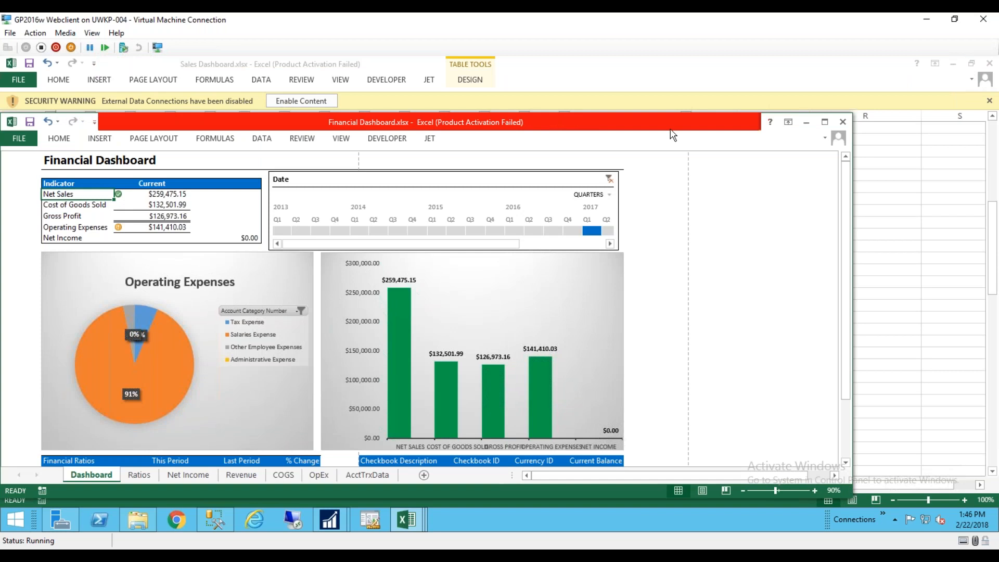
{"action": "left_click_drag", "start_coordinate": [667, 123], "coordinate": [711, 68]}
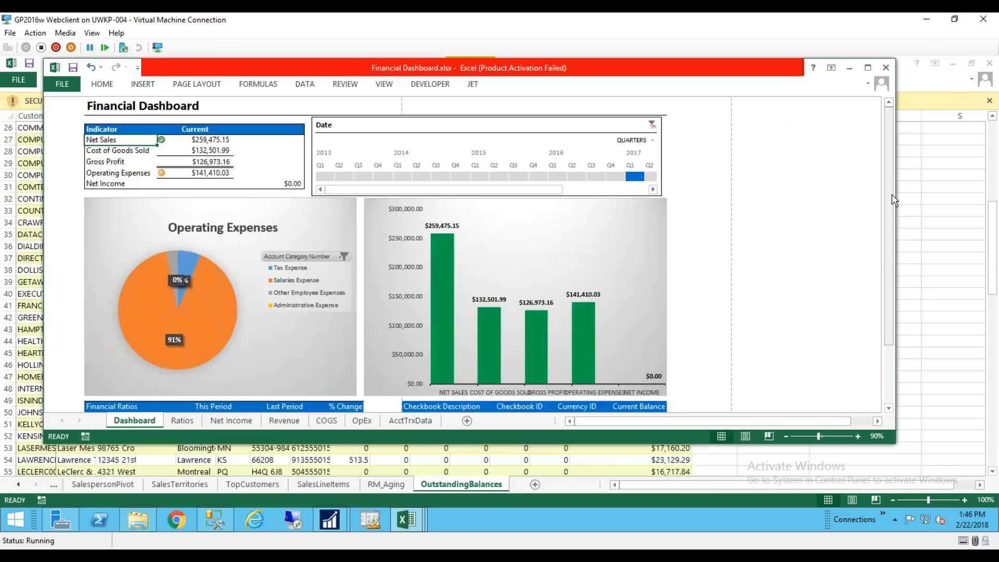
{"action": "left_click_drag", "start_coordinate": [896, 194], "coordinate": [752, 217]}
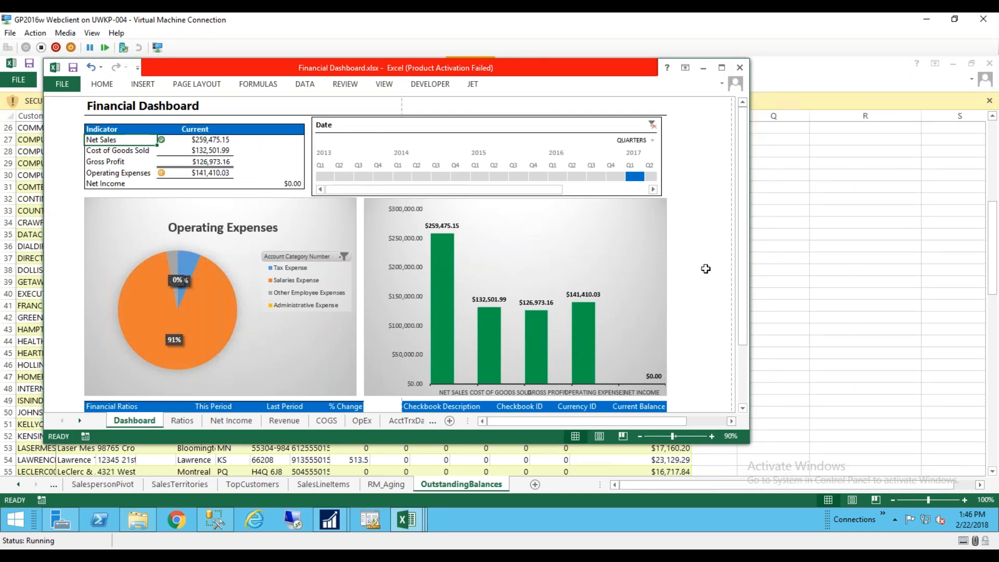
Zoom the Financial Dashboard out to 70% to fit the whole layout in its window, and minimize the workbook
{"action": "scroll", "coordinate": [705, 269], "scroll_direction": "down", "scroll_amount": 3}
{"action": "scroll", "coordinate": [706, 269], "scroll_direction": "down", "scroll_amount": 2}
{"action": "scroll", "coordinate": [706, 268], "scroll_direction": "up", "scroll_amount": 1}
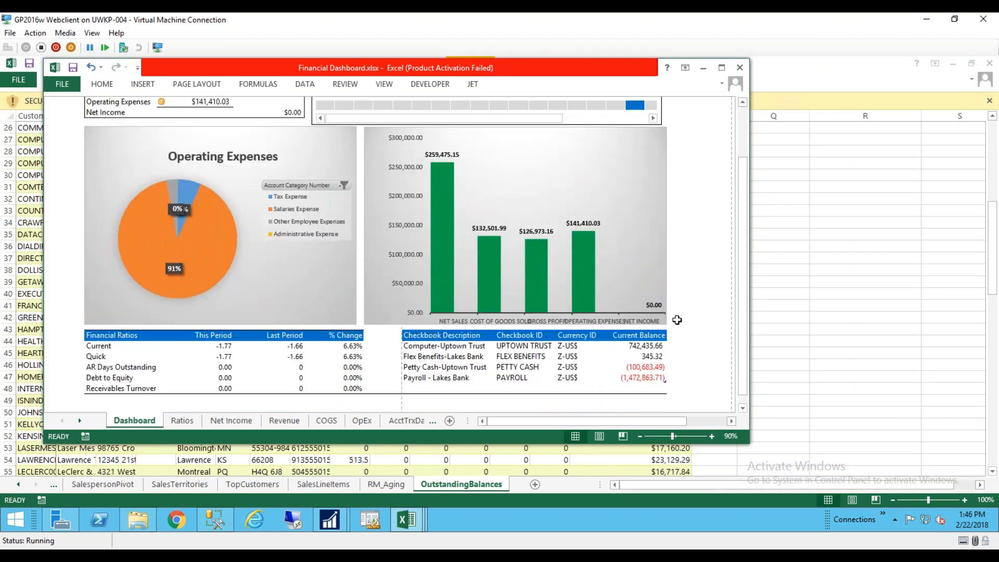
{"action": "left_click", "coordinate": [639, 436]}
{"action": "left_click", "coordinate": [639, 436]}
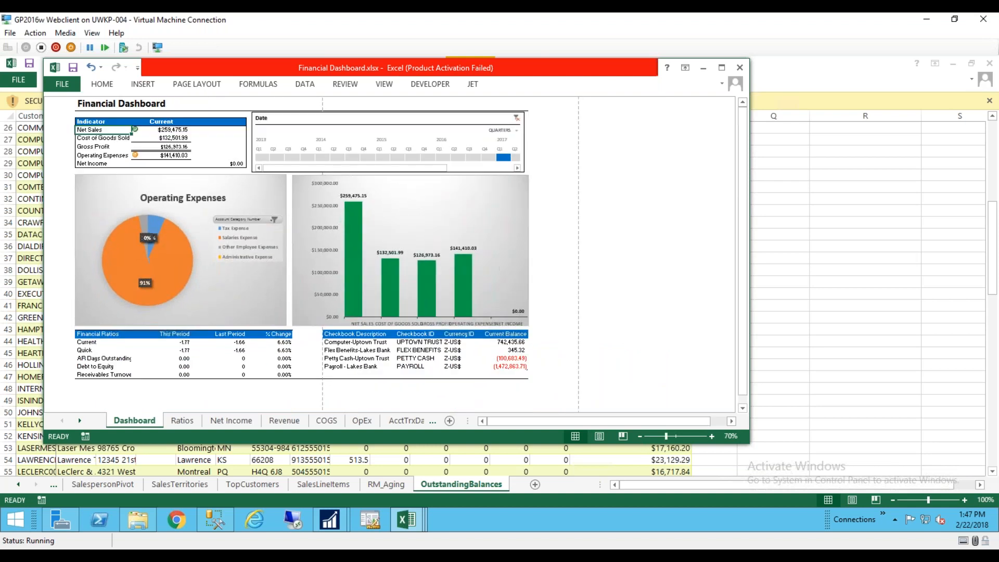
{"action": "left_click", "coordinate": [703, 68]}
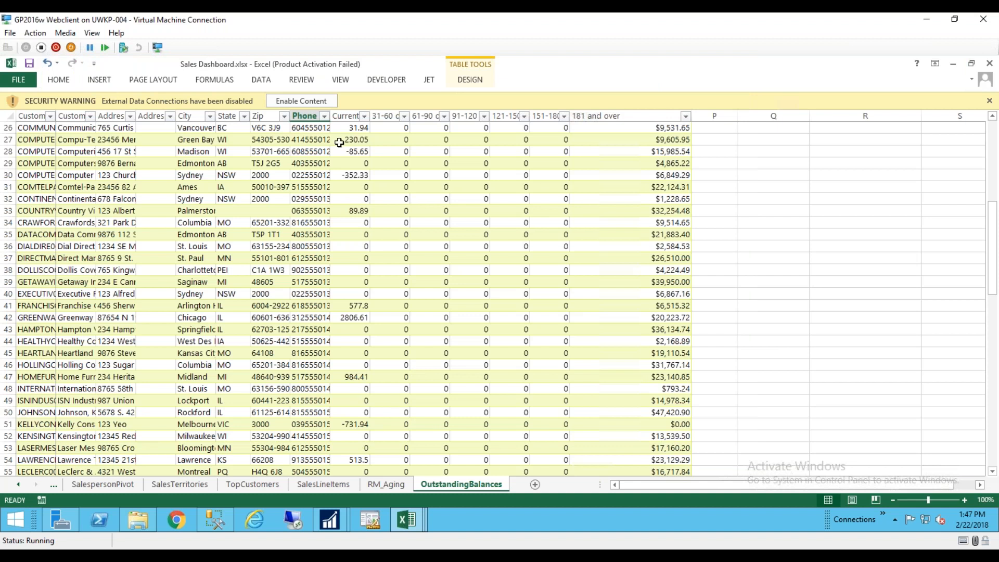
Enable the external data connections in Sales Dashboard.xlsx and refresh the workbook's data
{"action": "left_click", "coordinate": [791, 270]}
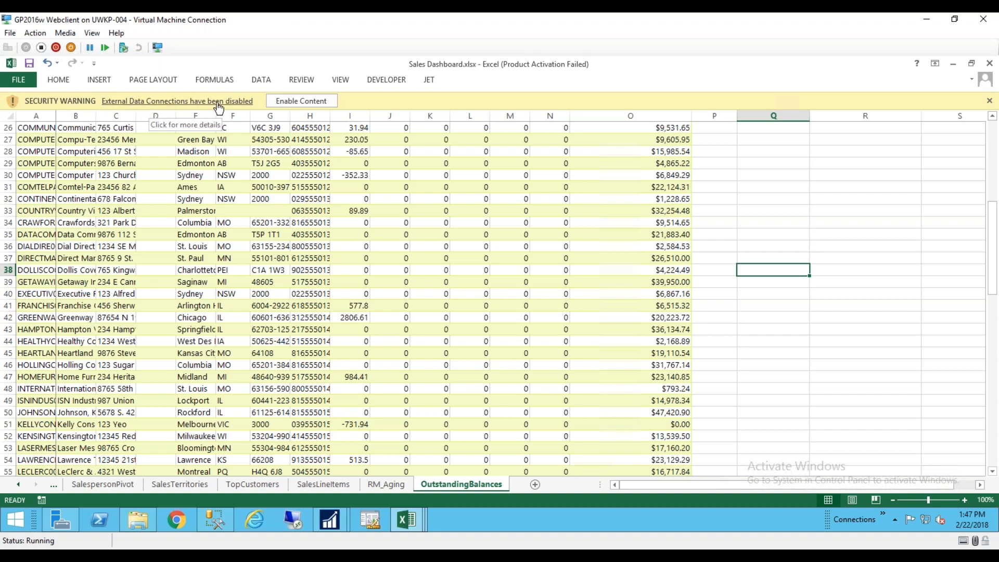
{"action": "left_click", "coordinate": [296, 101]}
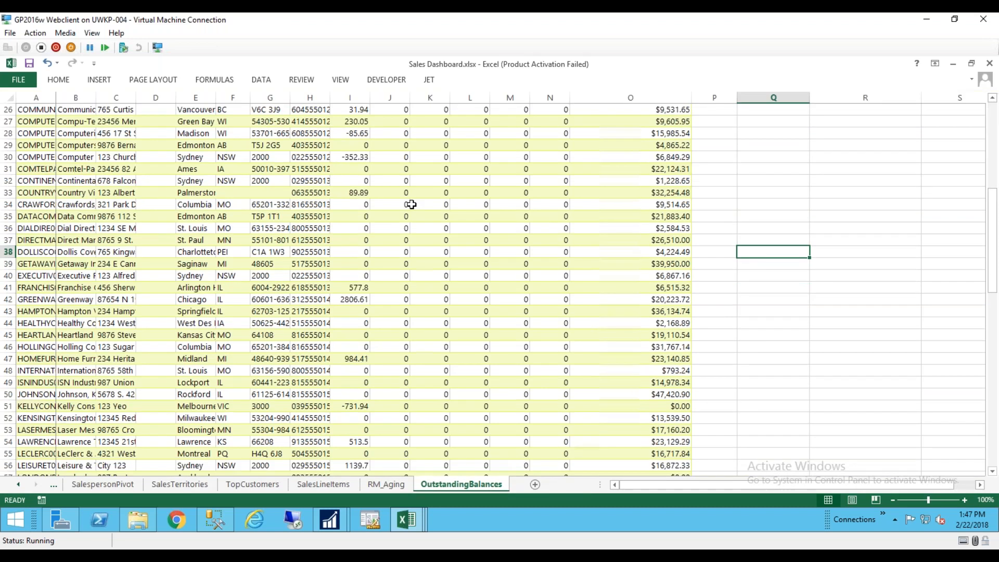
{"action": "left_click", "coordinate": [261, 82]}
{"action": "left_click", "coordinate": [193, 125]}
{"action": "left_click", "coordinate": [837, 300]}
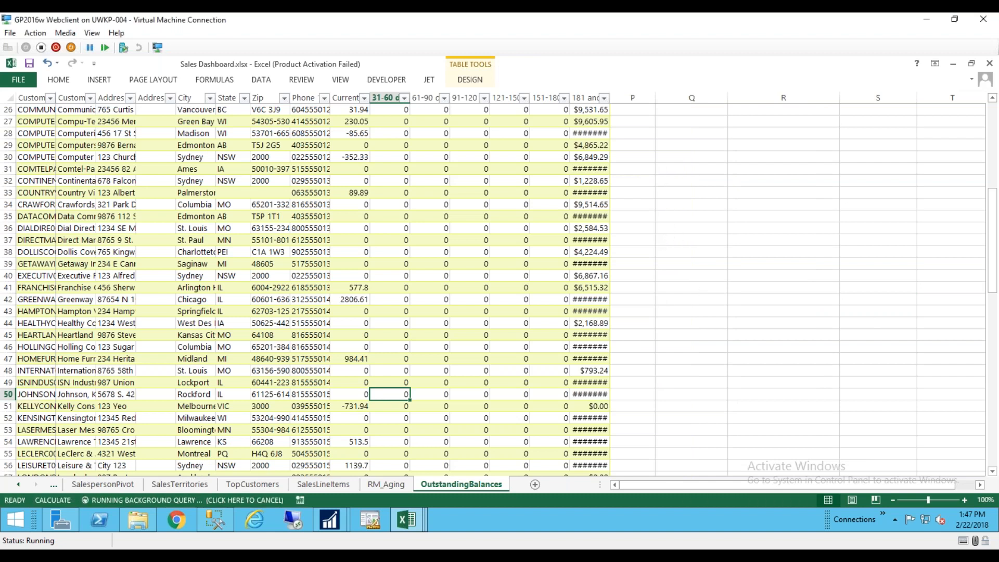
{"action": "left_click", "coordinate": [666, 241]}
{"action": "key", "text": "Up"}
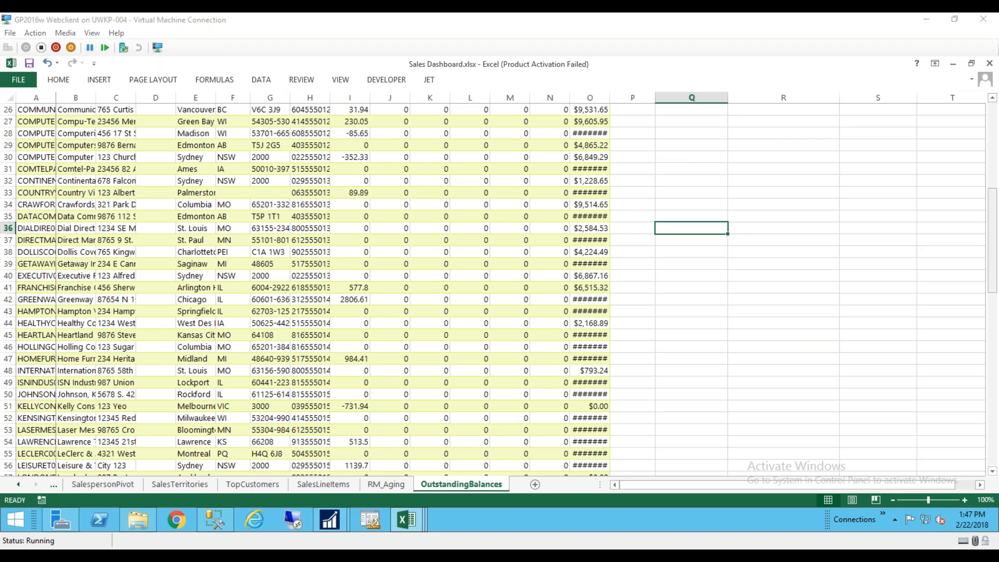
Minimize the Sales Dashboard and Financial Dashboard workbooks to return to Book1
{"action": "left_click", "coordinate": [953, 63]}
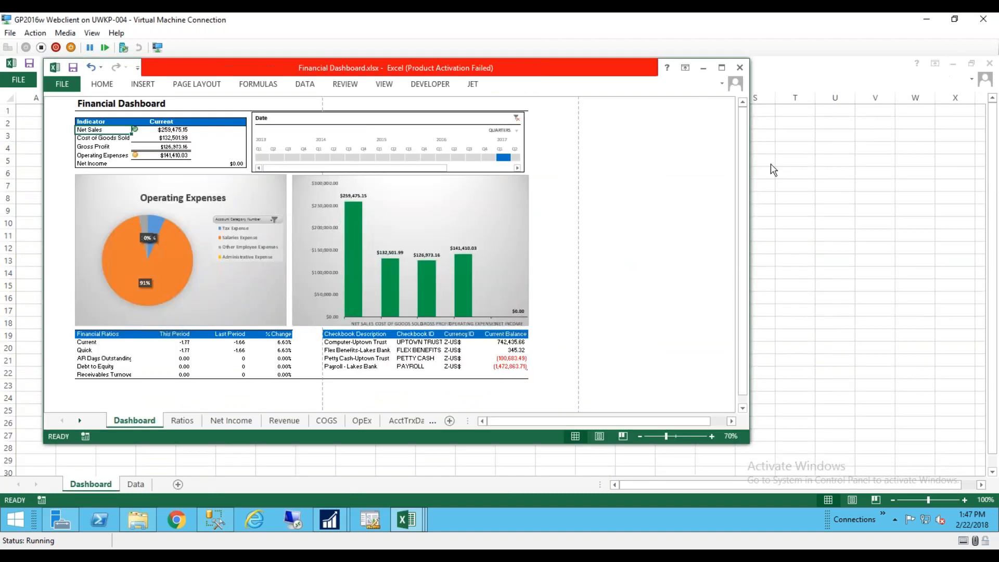
{"action": "left_click", "coordinate": [703, 67]}
{"action": "left_click", "coordinate": [342, 520]}
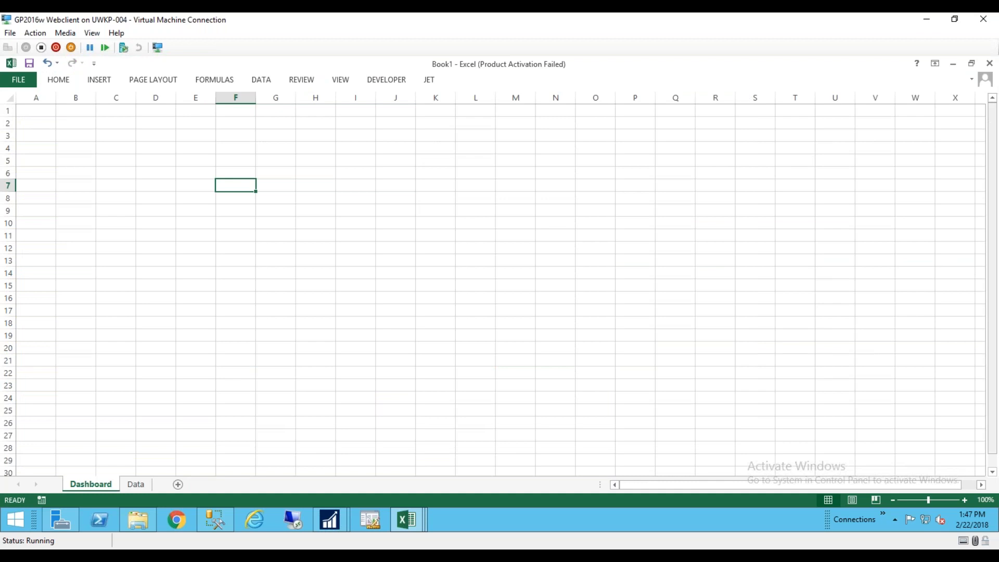
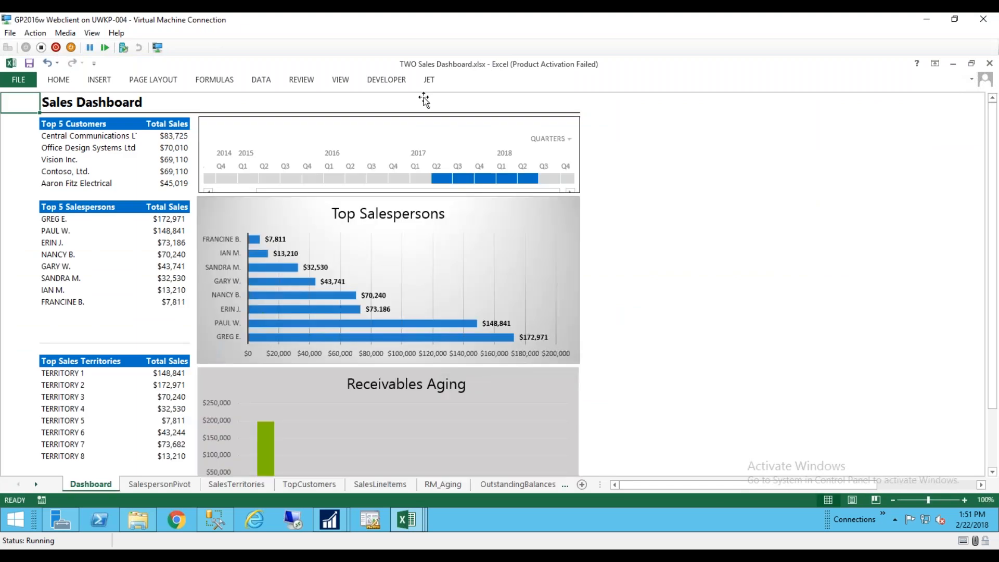
{"action": "left_click", "coordinate": [634, 198]}
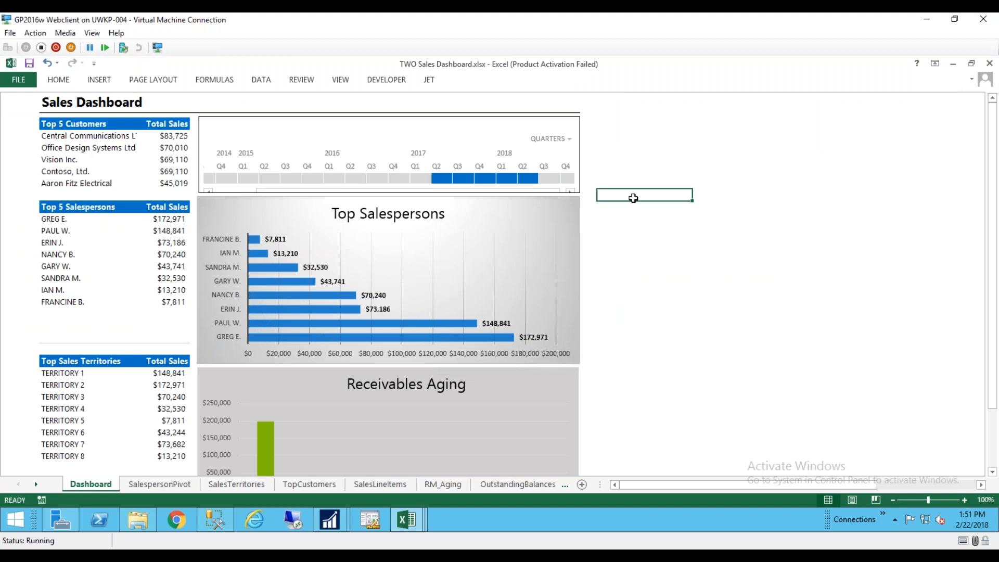
{"action": "scroll", "coordinate": [633, 197], "scroll_direction": "down", "scroll_amount": 4}
{"action": "scroll", "coordinate": [633, 197], "scroll_direction": "up", "scroll_amount": 4}
{"action": "left_click", "coordinate": [59, 80]}
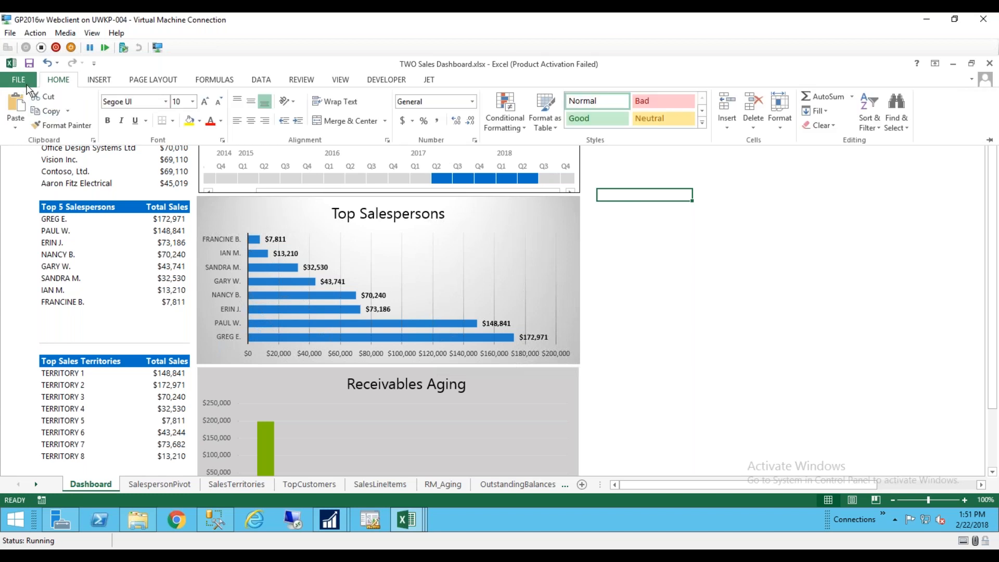
{"action": "left_click", "coordinate": [18, 79]}
{"action": "left_click", "coordinate": [32, 204]}
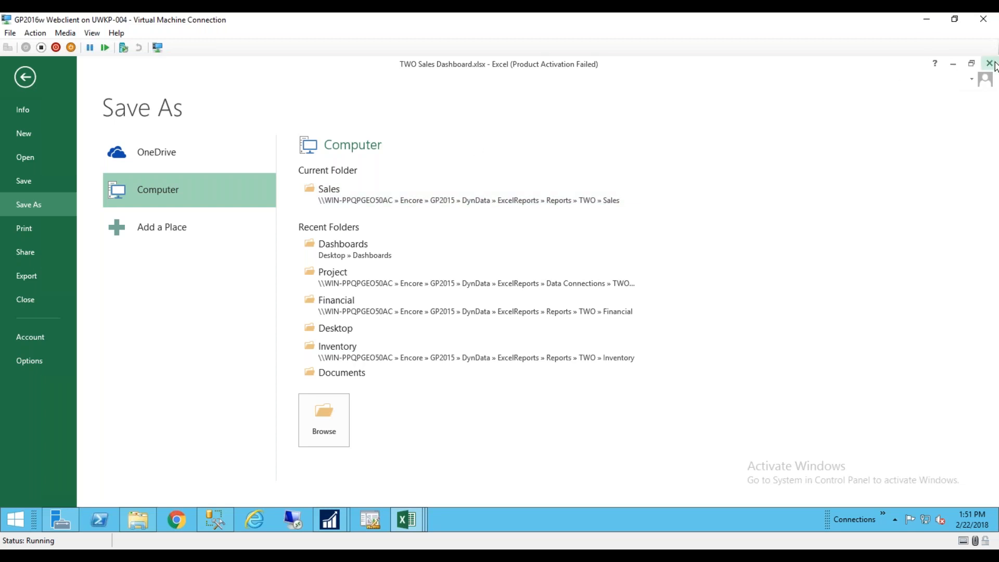
{"action": "key", "text": "Escape"}
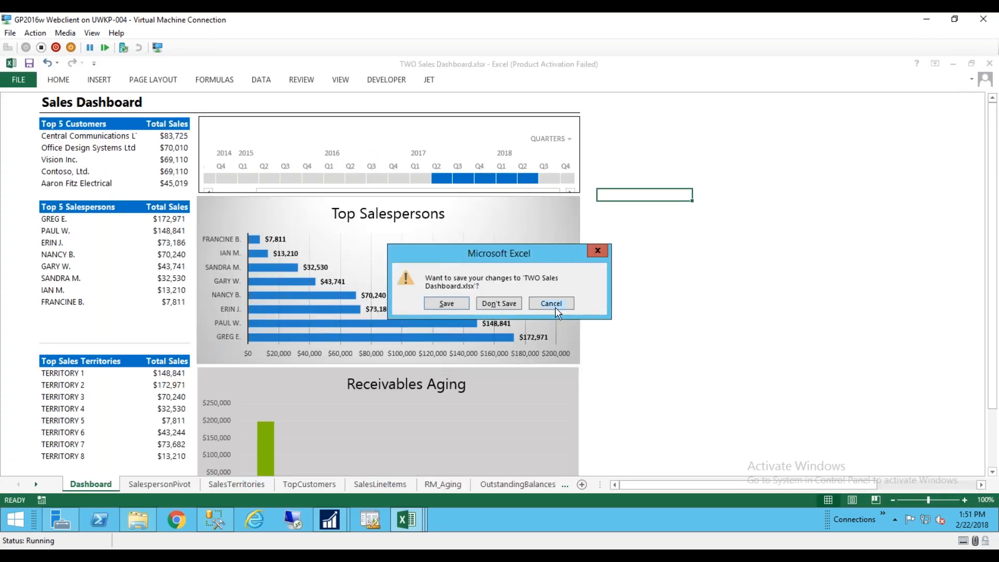
{"action": "left_click", "coordinate": [551, 303]}
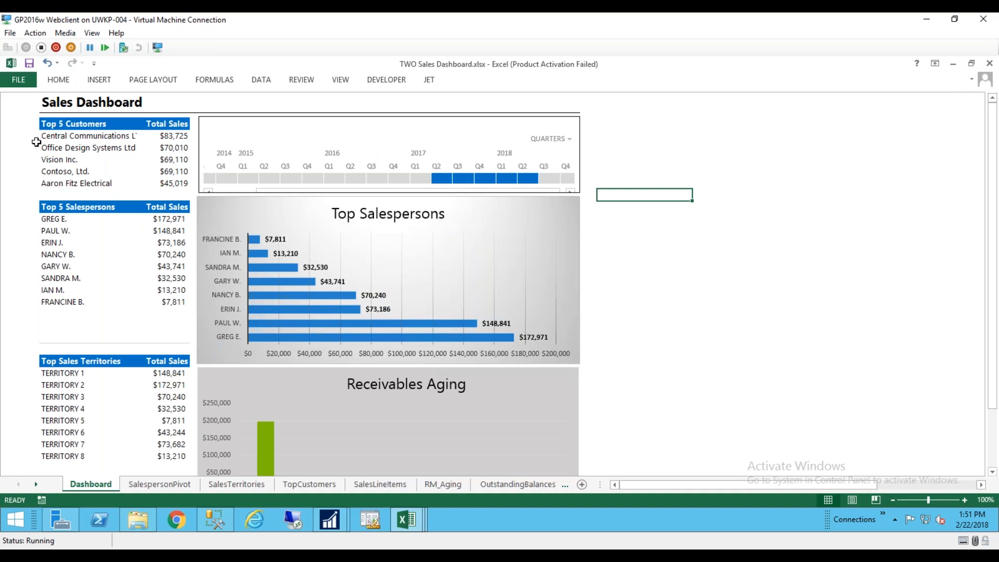
Review the TopCustomers and OutstandingBalances sheets behind the dashboard and return to the Dashboard sheet
{"action": "left_click", "coordinate": [85, 124]}
{"action": "left_click", "coordinate": [106, 148]}
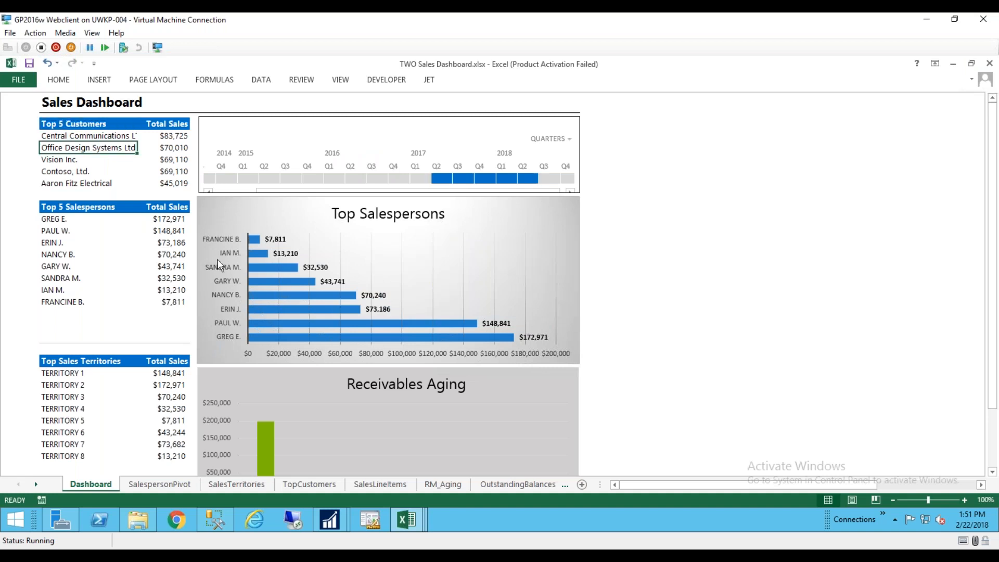
{"action": "left_click", "coordinate": [332, 485]}
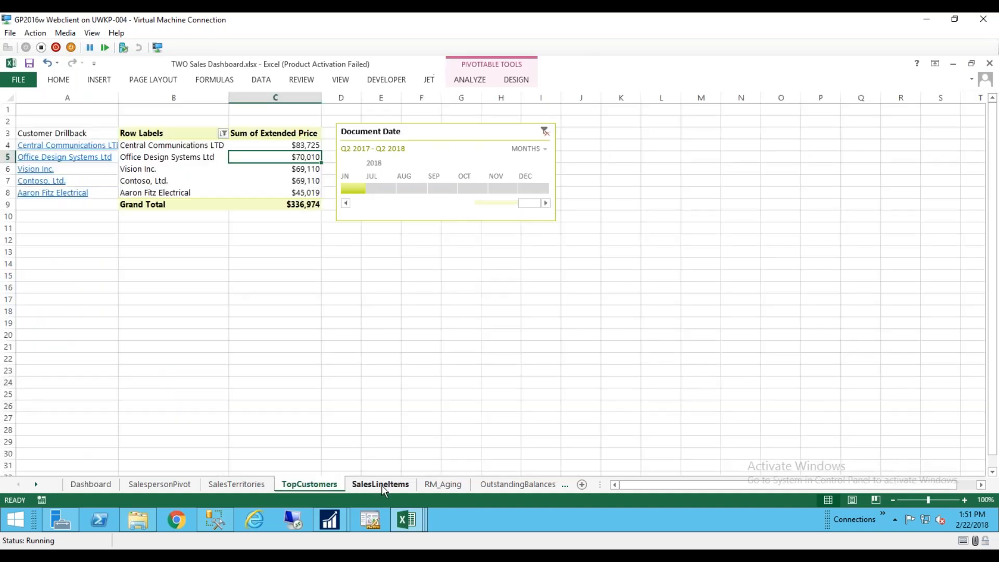
{"action": "left_click", "coordinate": [452, 490]}
{"action": "key", "text": "ctrl+Page_Down"}
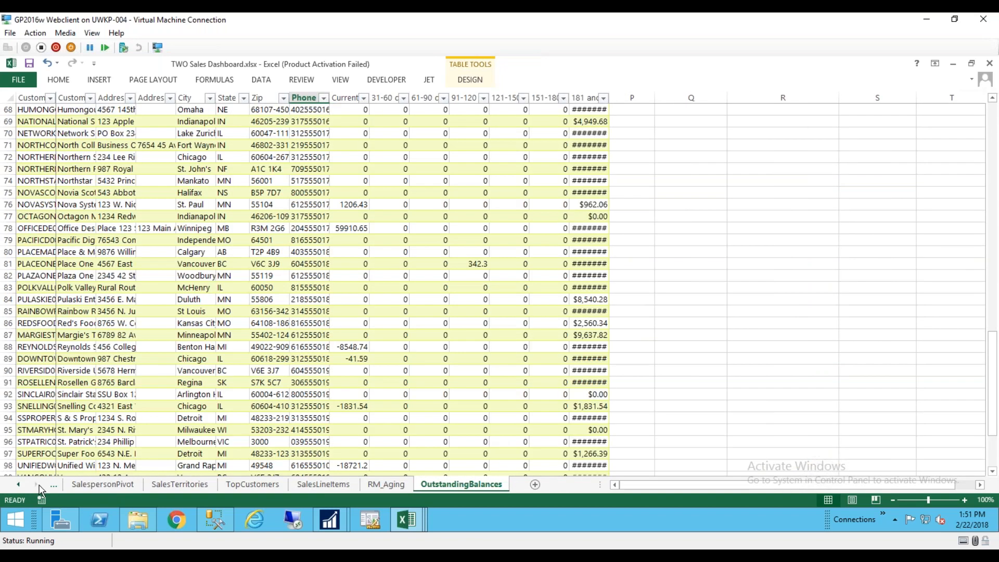
{"action": "left_click", "coordinate": [18, 485]}
{"action": "left_click", "coordinate": [92, 482]}
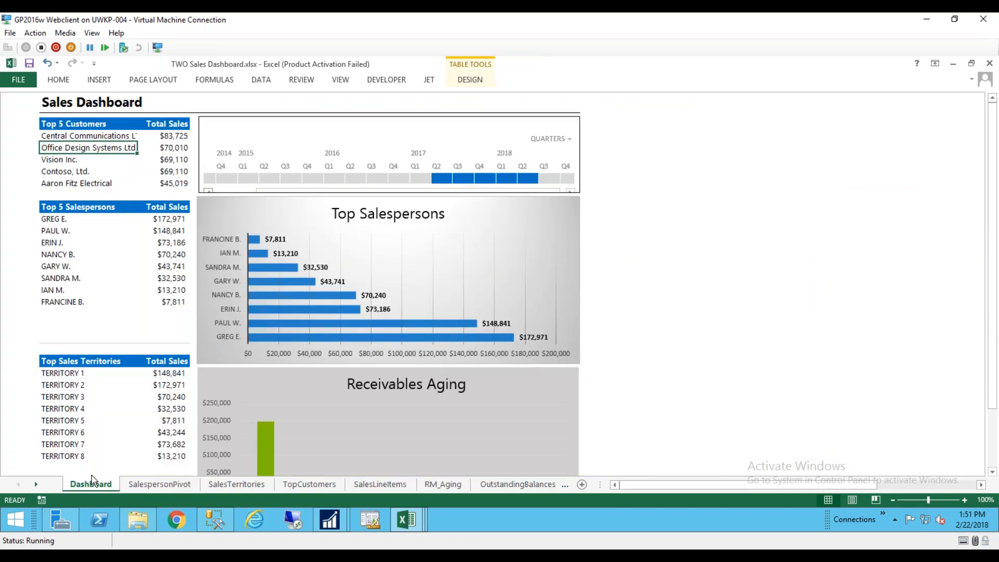
Inspect the cell formula behind the third customer name in the Top 5 Customers list
{"action": "left_click", "coordinate": [70, 124]}
{"action": "left_click", "coordinate": [145, 124]}
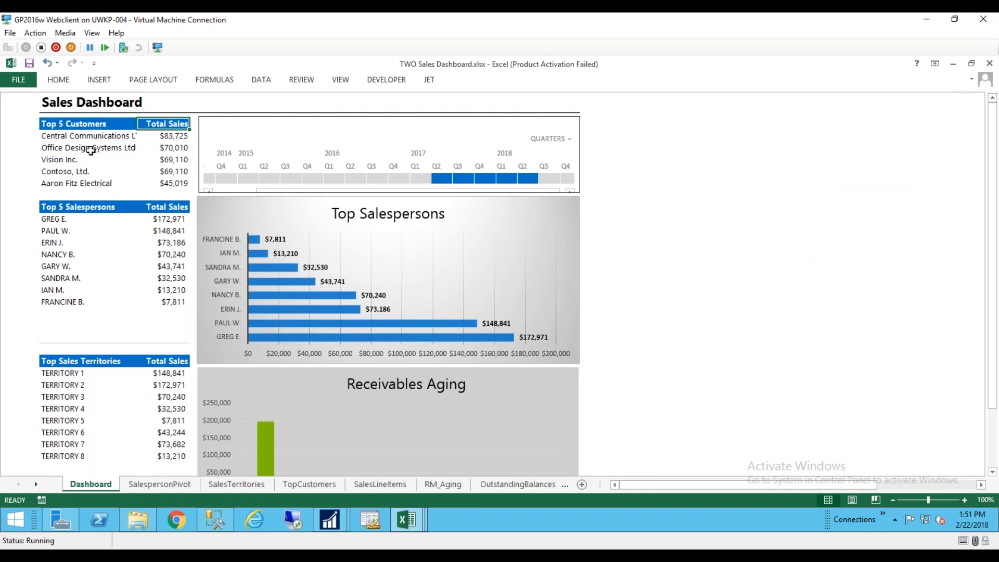
{"action": "left_click", "coordinate": [77, 126]}
{"action": "double_click", "coordinate": [69, 159]}
{"action": "left_click", "coordinate": [54, 122]}
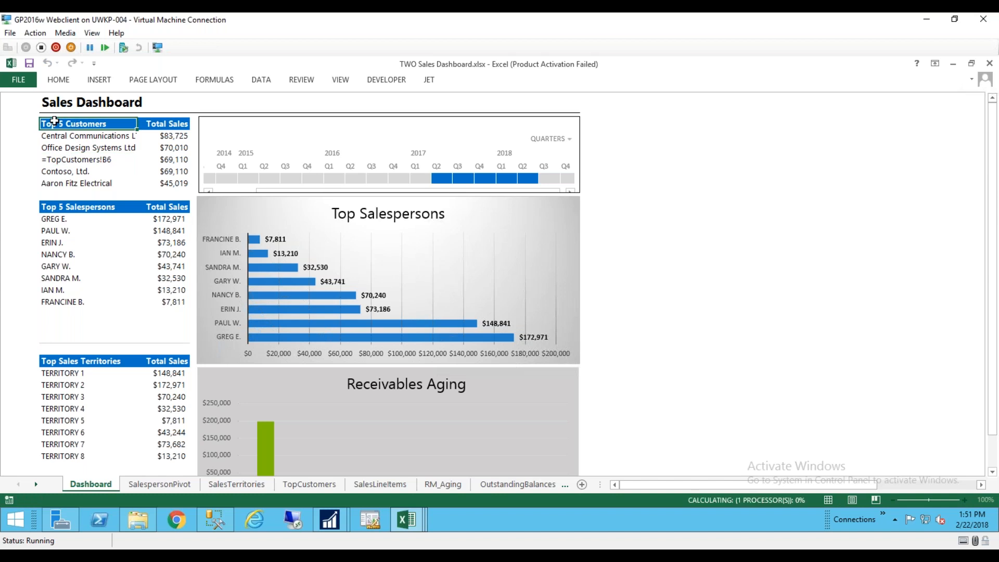
Rearrange the dashboard charts so Receivables Aging sits directly below the timeline and Top Salespersons sits beneath it
{"action": "left_click", "coordinate": [402, 274]}
{"action": "left_click_drag", "start_coordinate": [274, 213], "coordinate": [709, 373]}
{"action": "left_click_drag", "start_coordinate": [500, 403], "coordinate": [483, 227]}
{"action": "left_click", "coordinate": [743, 395]}
{"action": "left_click_drag", "start_coordinate": [696, 363], "coordinate": [287, 352]}
{"action": "left_click", "coordinate": [645, 285]}
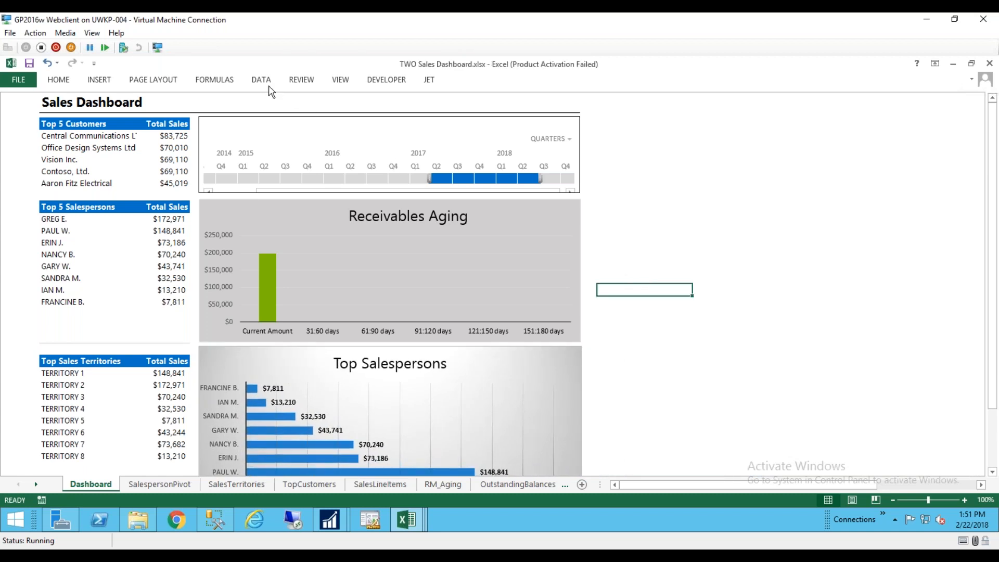
Close the TWO Sales Dashboard workbook without saving its changes
{"action": "left_click", "coordinate": [261, 80]}
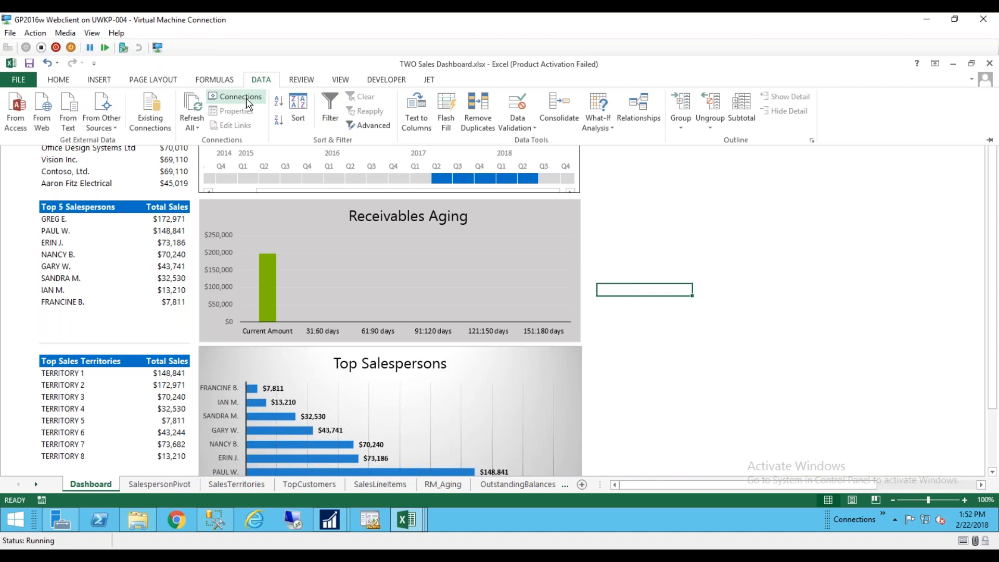
{"action": "left_click", "coordinate": [751, 262]}
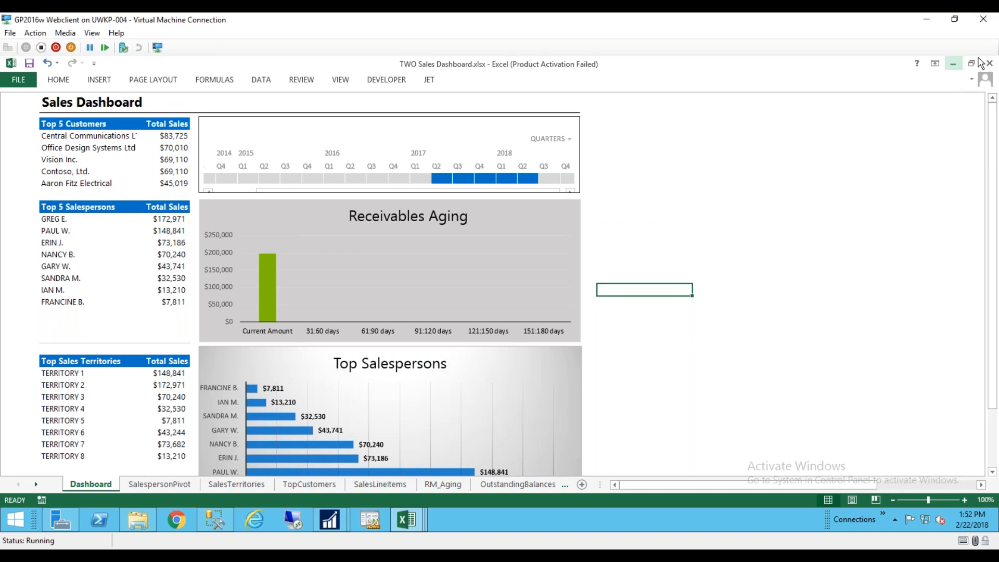
{"action": "left_click", "coordinate": [991, 64]}
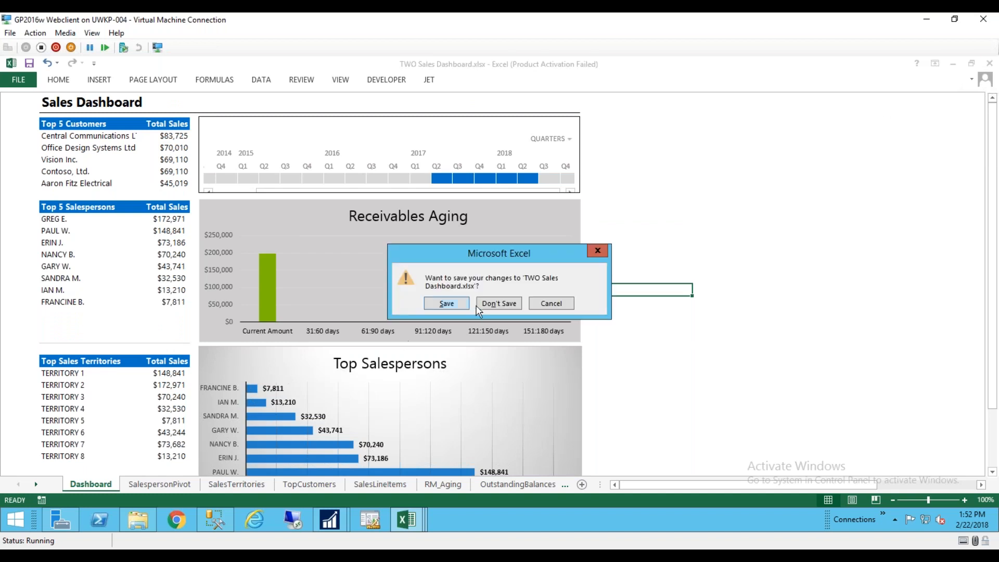
{"action": "left_click", "coordinate": [497, 306]}
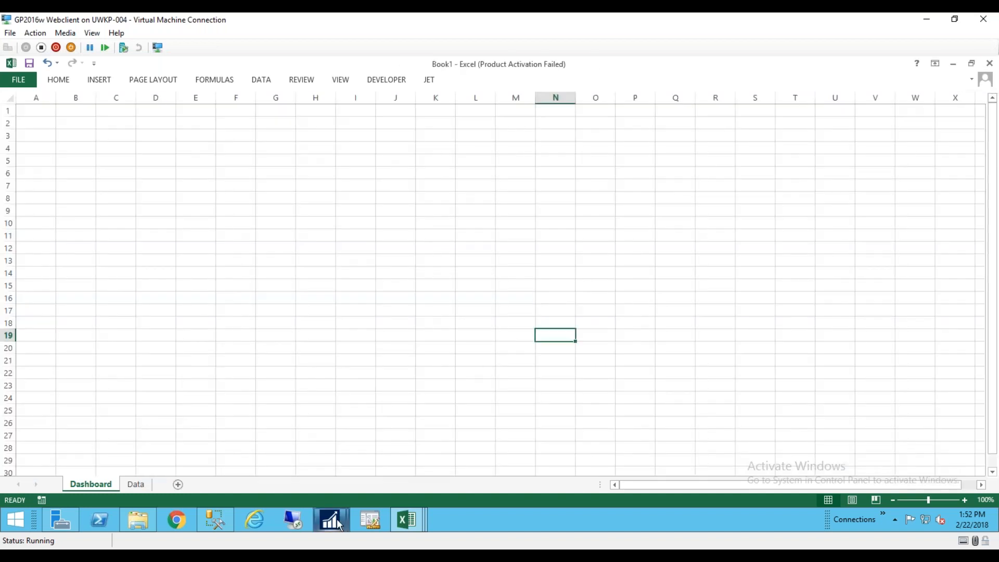
Switch to Microsoft Dynamics GP and widen the Option column of the Excel Reports list to show the full paths
{"action": "mouse_move", "coordinate": [330, 521]}
{"action": "left_click", "coordinate": [280, 470]}
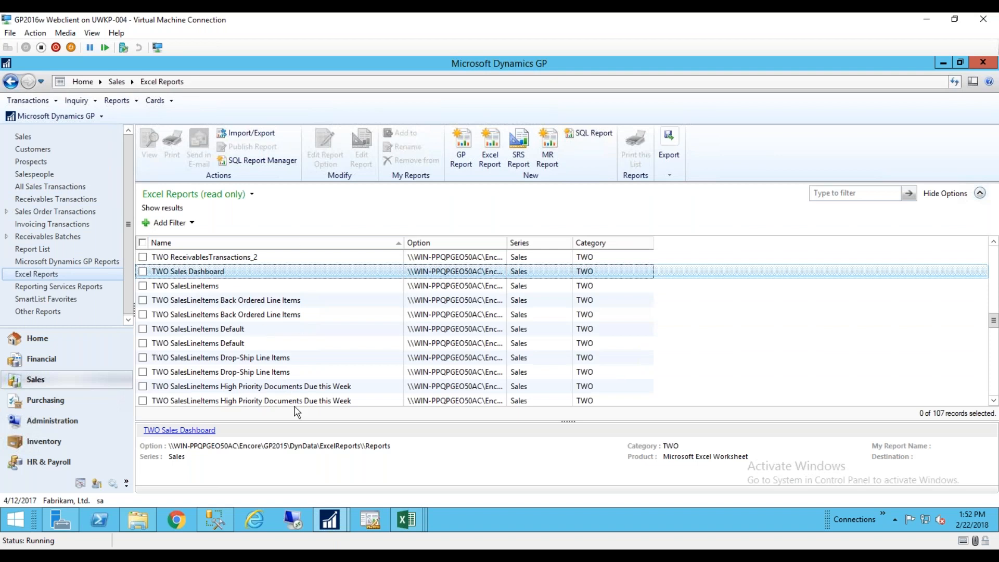
{"action": "left_click_drag", "start_coordinate": [507, 242], "coordinate": [705, 243]}
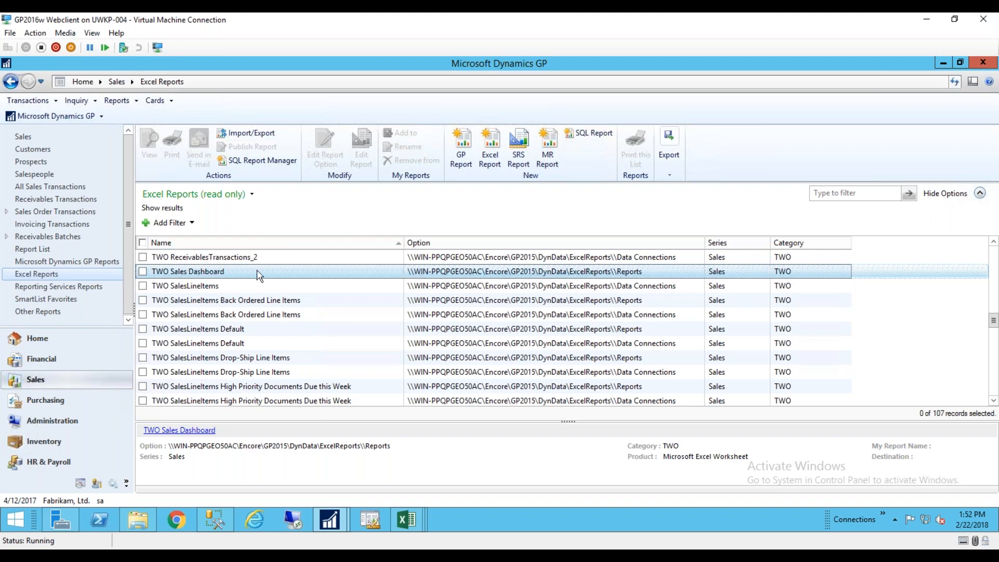
Open the system's Reporting Tools Setup window, move it aside, and show its Excel Reports settings
{"action": "left_click", "coordinate": [84, 116]}
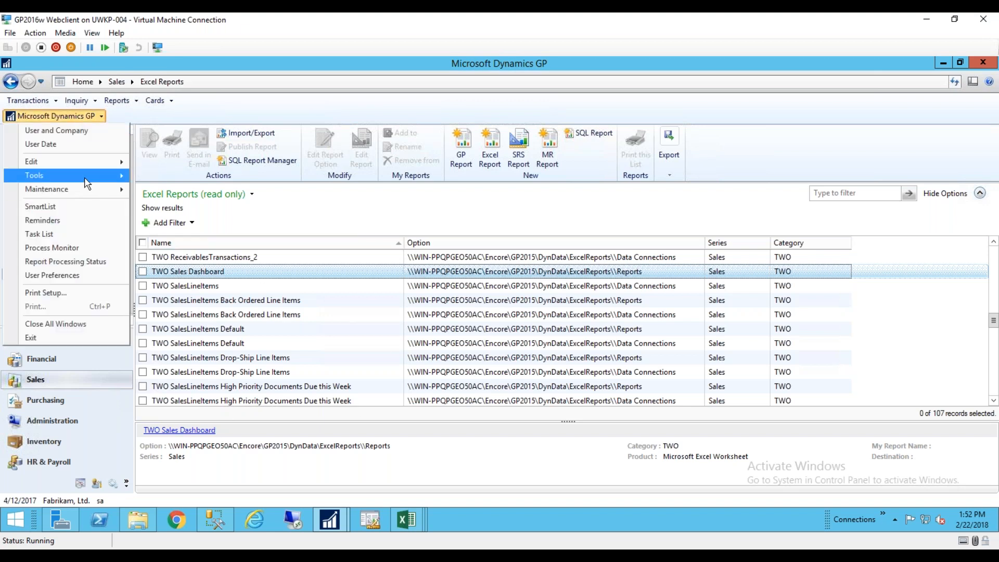
{"action": "mouse_move", "coordinate": [103, 176]}
{"action": "mouse_move", "coordinate": [166, 177]}
{"action": "mouse_move", "coordinate": [296, 192]}
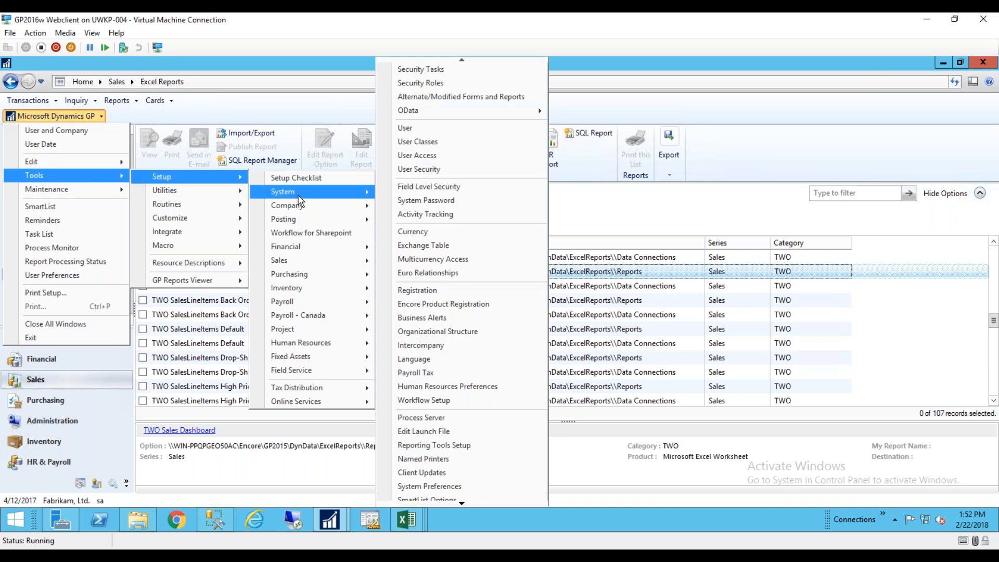
{"action": "left_click", "coordinate": [450, 446]}
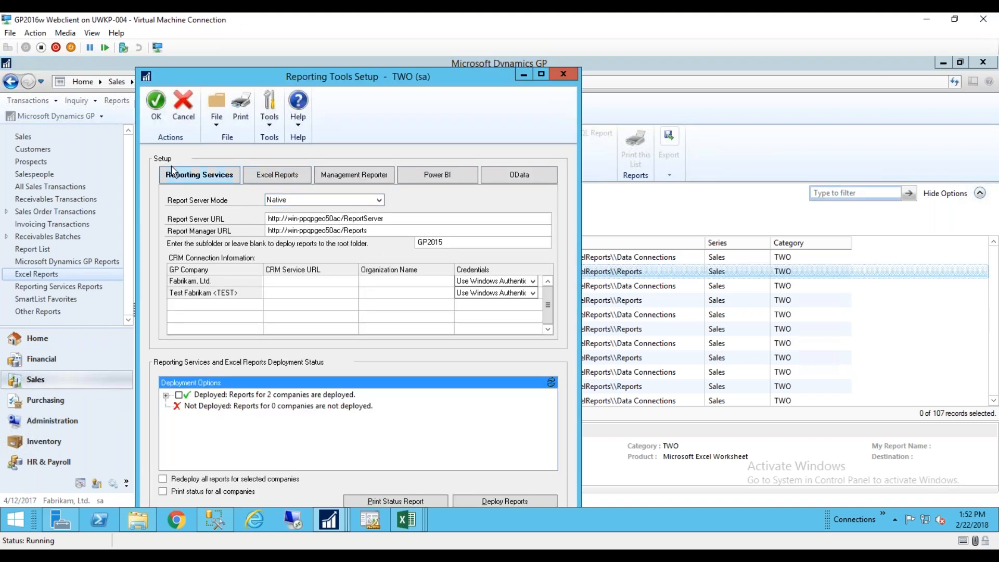
{"action": "left_click_drag", "start_coordinate": [249, 76], "coordinate": [324, 76]}
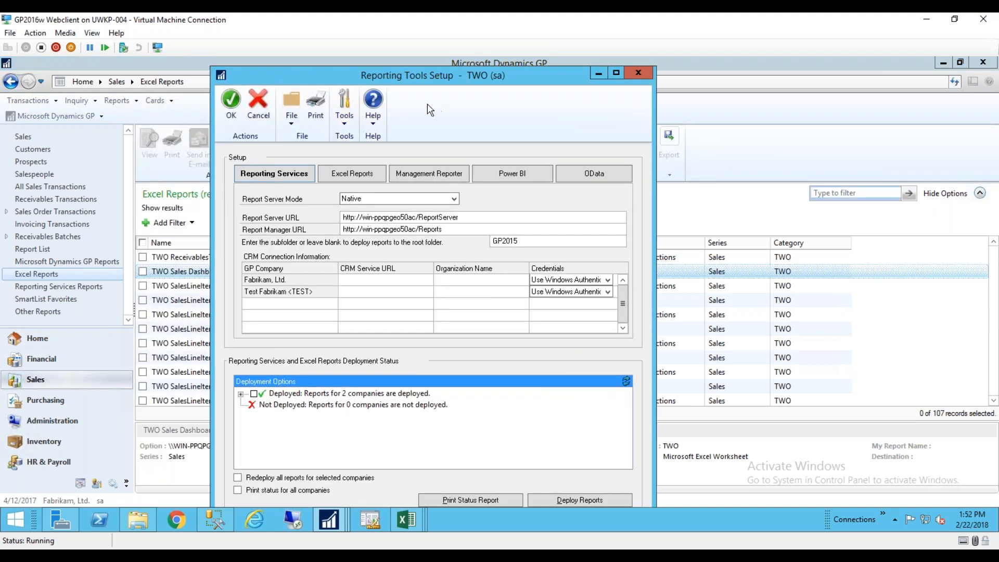
{"action": "left_click", "coordinate": [350, 177]}
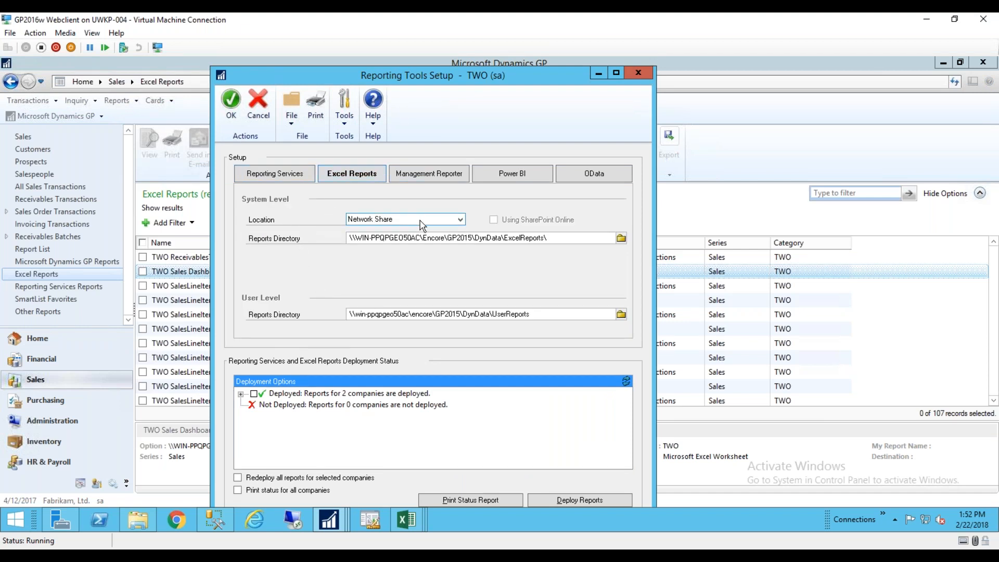
Highlight the system-level Reports Directory path in the Excel Reports settings
{"action": "left_click", "coordinate": [359, 240]}
{"action": "key", "text": "End"}
{"action": "left_click_drag", "start_coordinate": [352, 239], "coordinate": [544, 239]}
Switch to File Explorer and browse to the Encore\GP2015\DynData\ExcelReports folder on Local Disk (C:)
{"action": "left_click", "coordinate": [139, 520]}
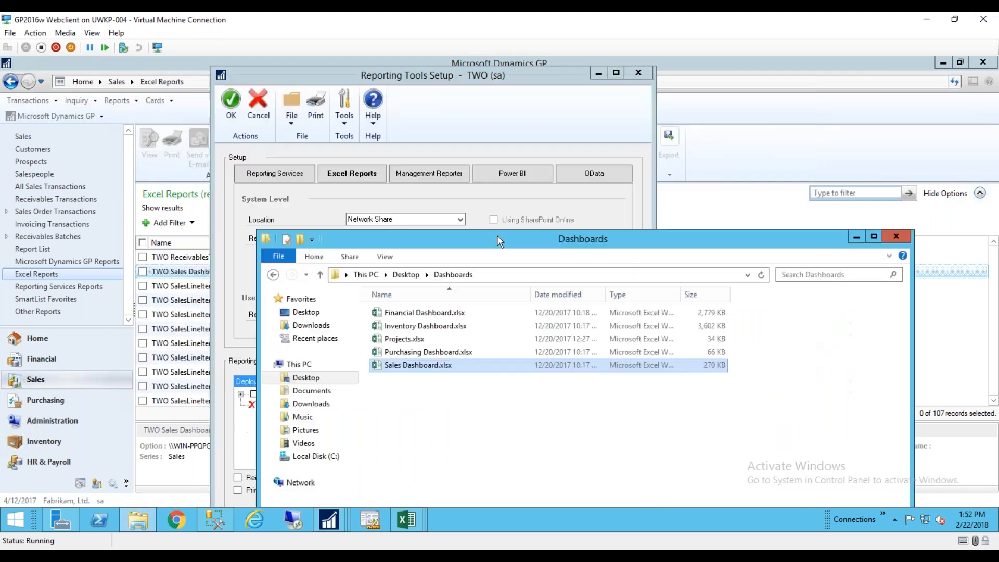
{"action": "left_click_drag", "start_coordinate": [476, 246], "coordinate": [512, 256]}
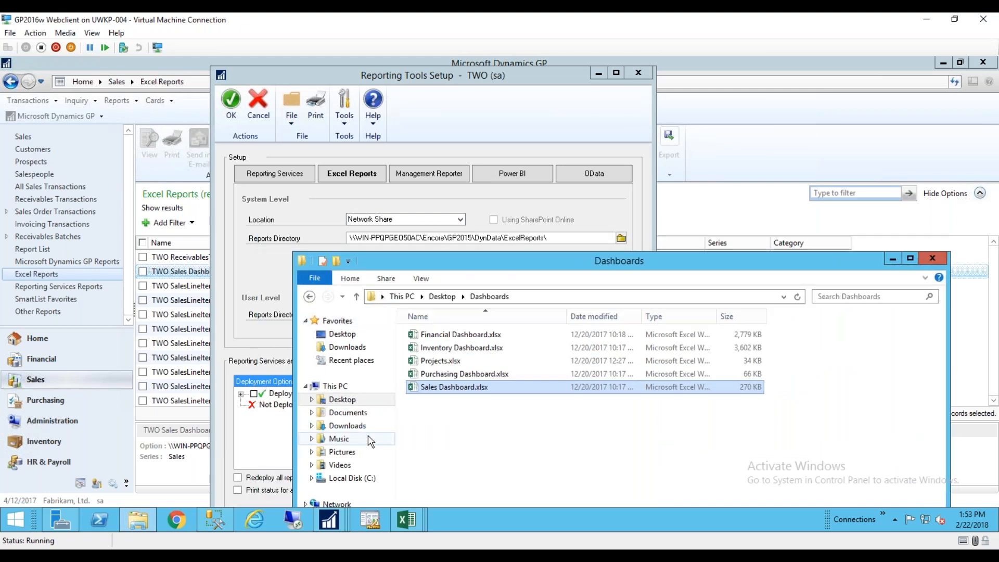
{"action": "left_click", "coordinate": [333, 478]}
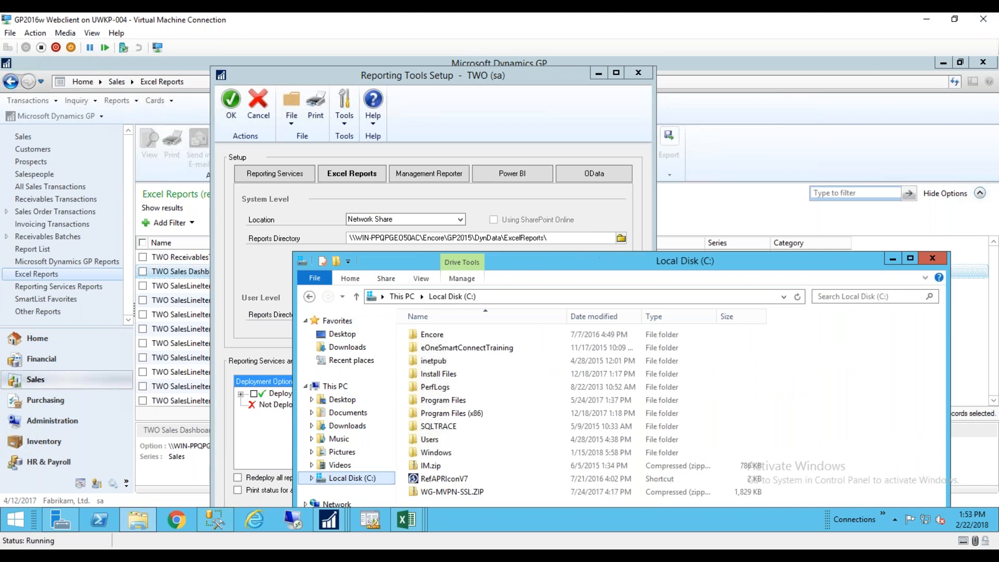
{"action": "double_click", "coordinate": [432, 335]}
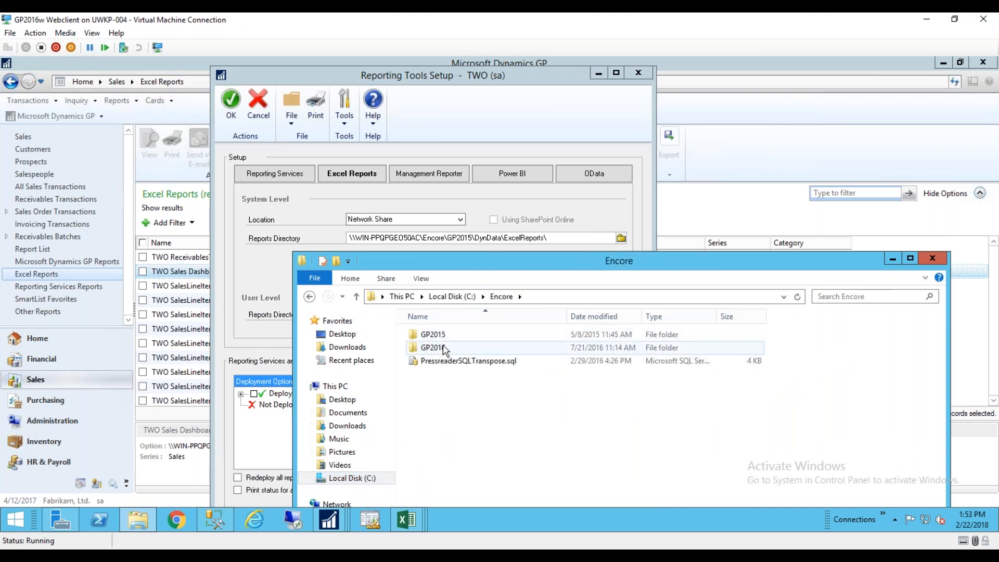
{"action": "double_click", "coordinate": [444, 336]}
{"action": "double_click", "coordinate": [444, 337]}
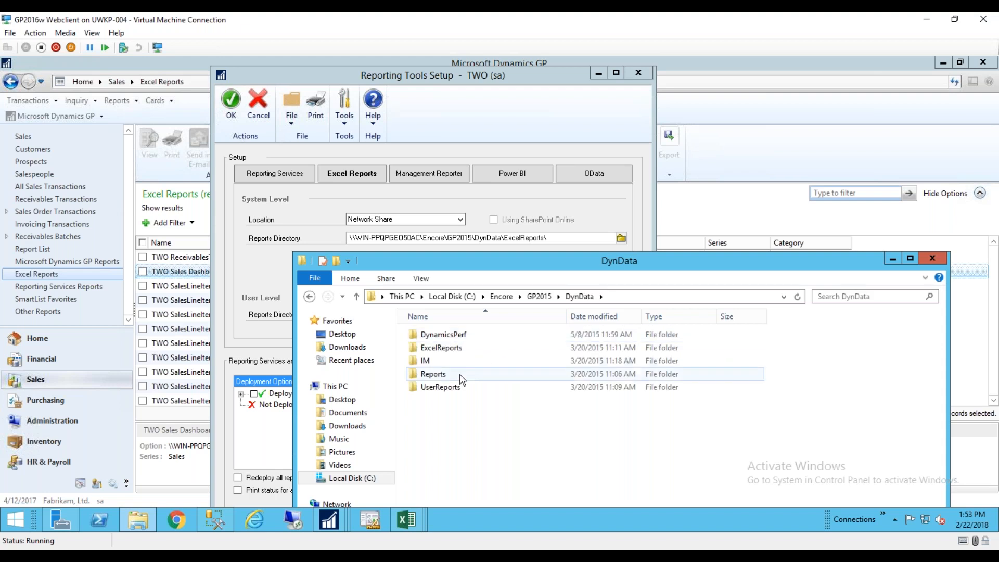
{"action": "double_click", "coordinate": [442, 348]}
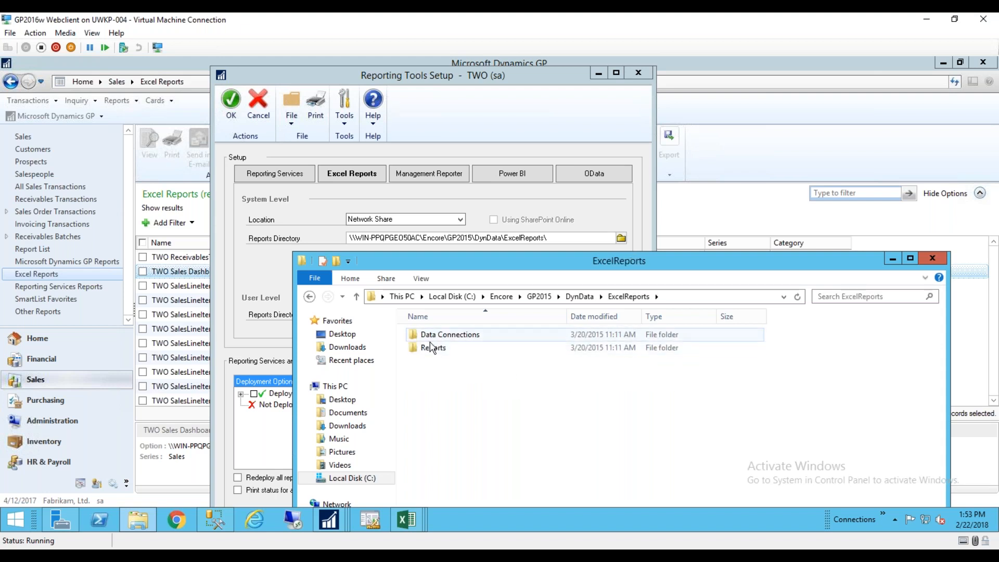
Open the Reports\TWO\Sales folder, locate TWO Sales Dashboard.xlsx among the deployed reports, and close the folder window
{"action": "double_click", "coordinate": [431, 348]}
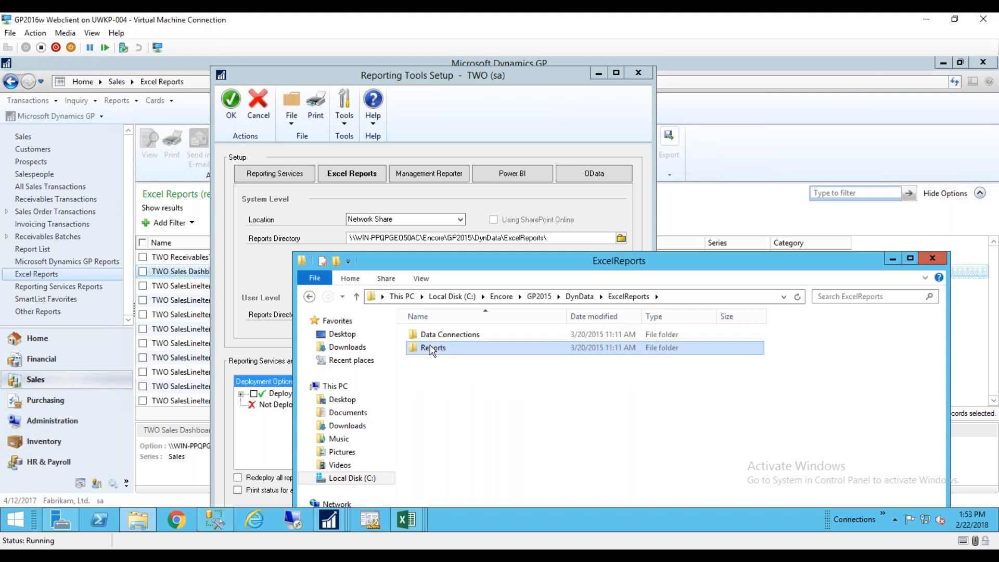
{"action": "double_click", "coordinate": [434, 347]}
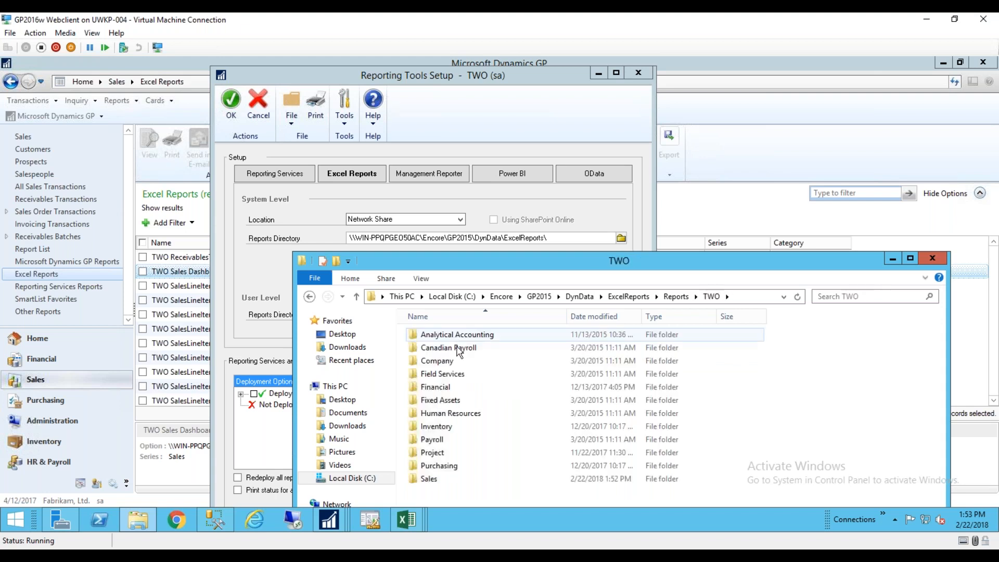
{"action": "double_click", "coordinate": [436, 478]}
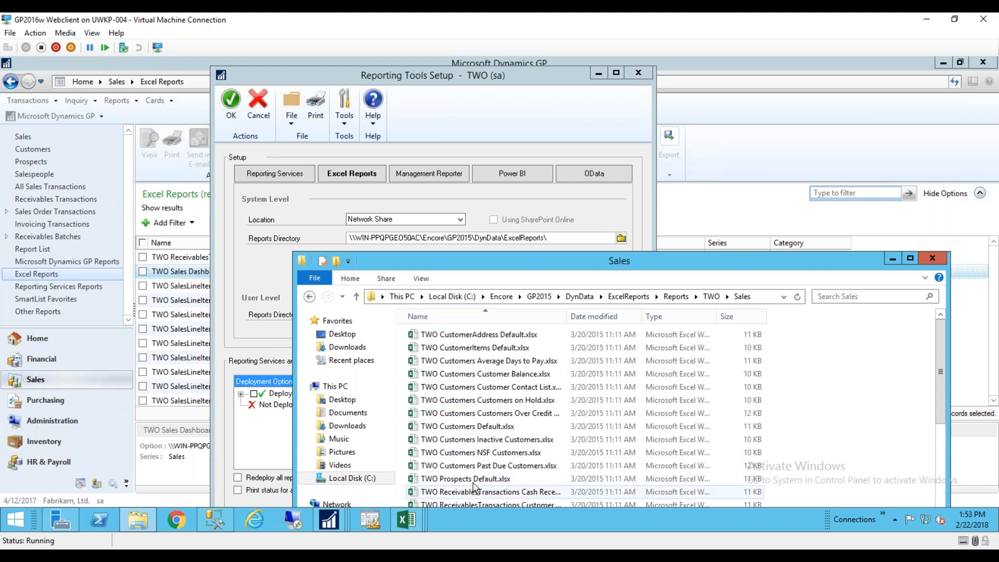
{"action": "scroll", "coordinate": [471, 419], "scroll_direction": "down", "scroll_amount": 3}
{"action": "scroll", "coordinate": [458, 357], "scroll_direction": "down", "scroll_amount": 4}
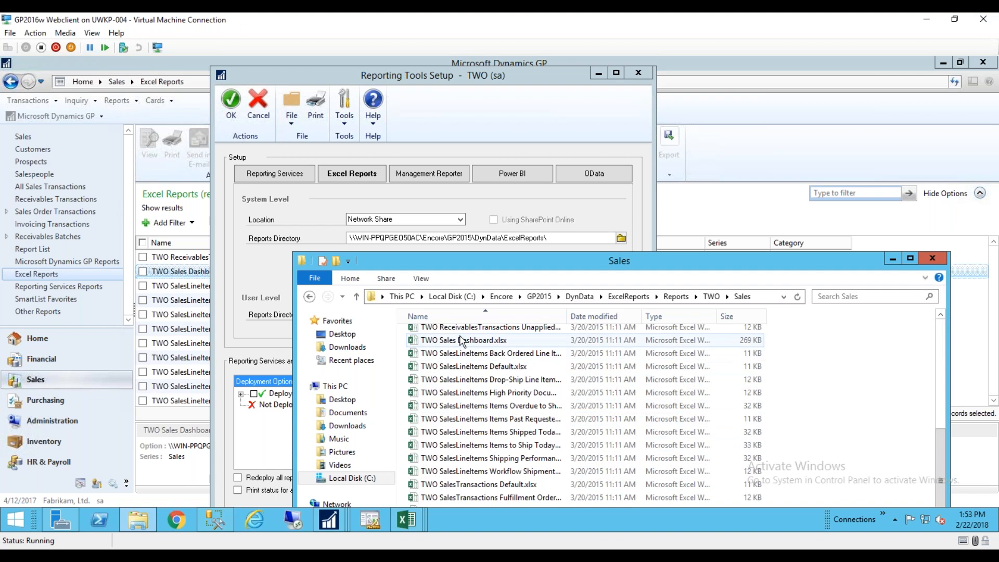
{"action": "left_click", "coordinate": [932, 258]}
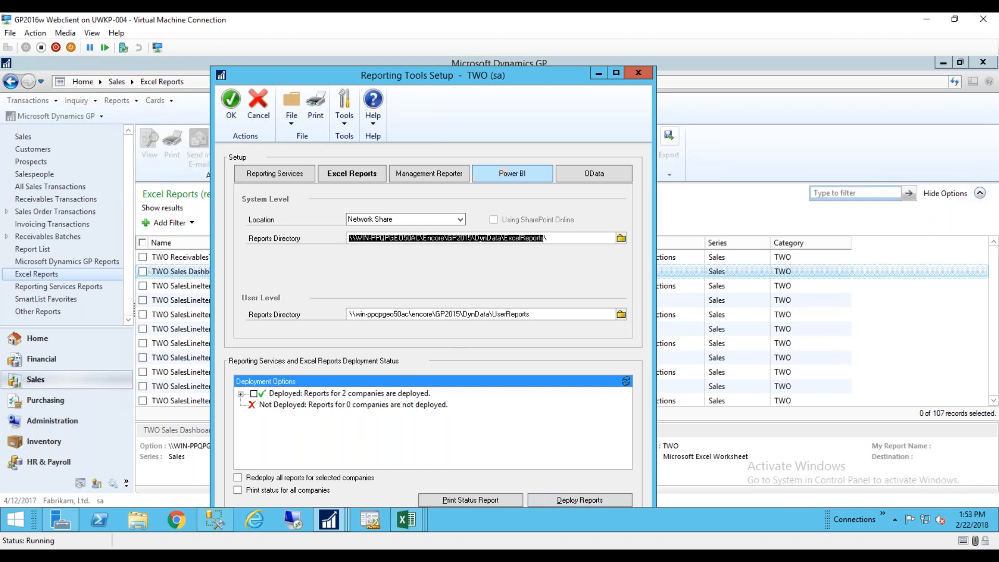
Highlight the user-level Reports Directory path and check the report deployment status
{"action": "left_click", "coordinate": [543, 315]}
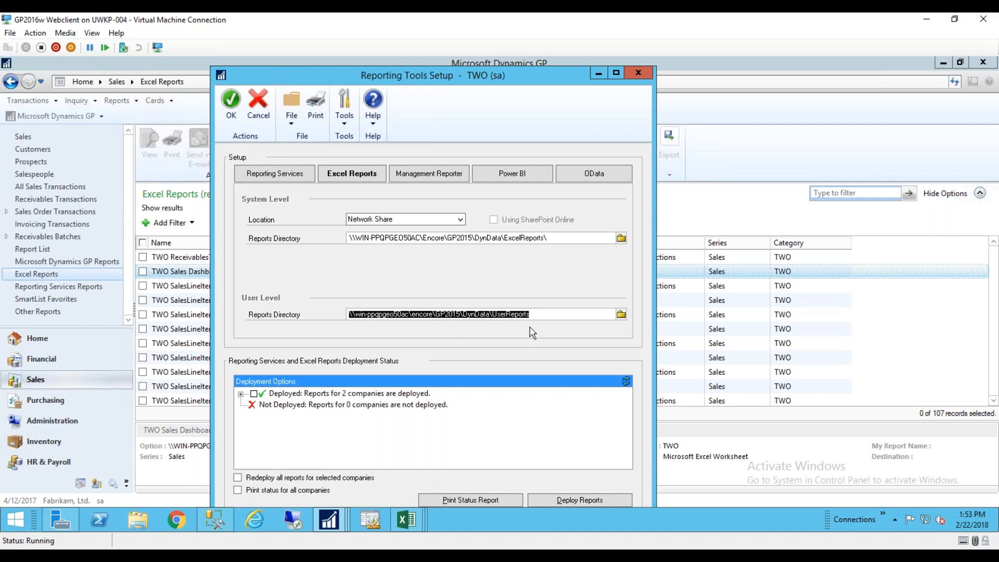
{"action": "left_click", "coordinate": [487, 270]}
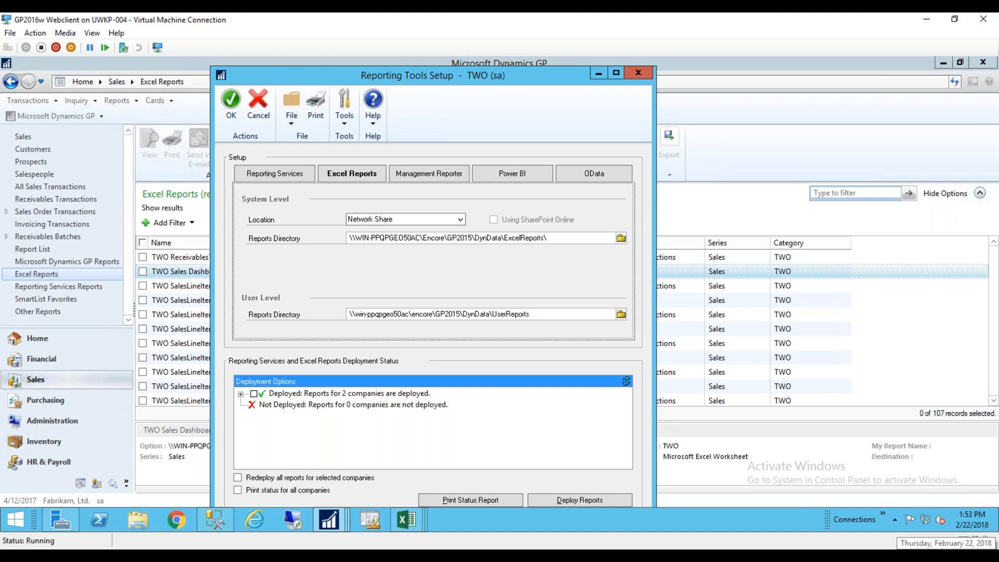
{"action": "left_click", "coordinate": [517, 435]}
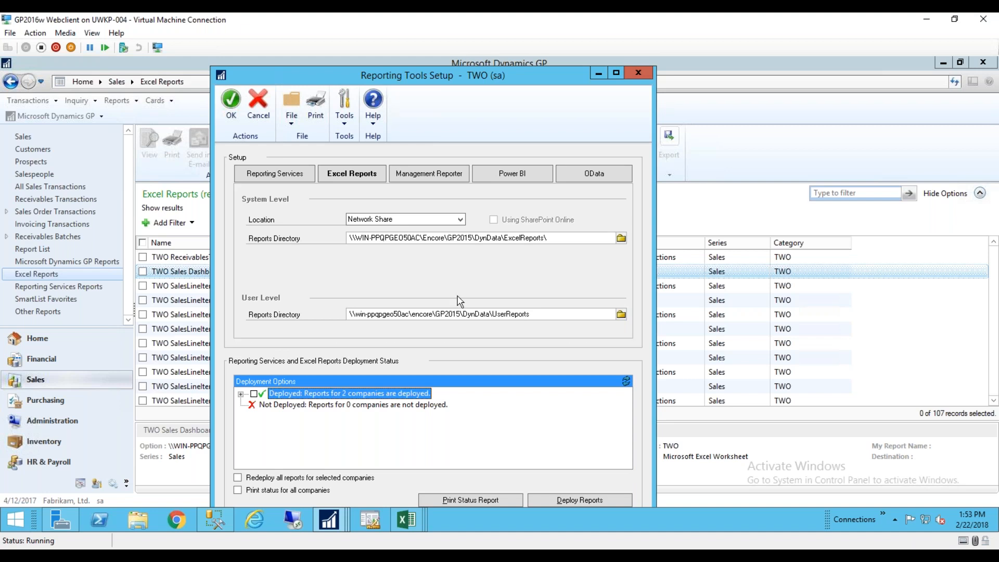
{"action": "left_click", "coordinate": [361, 296]}
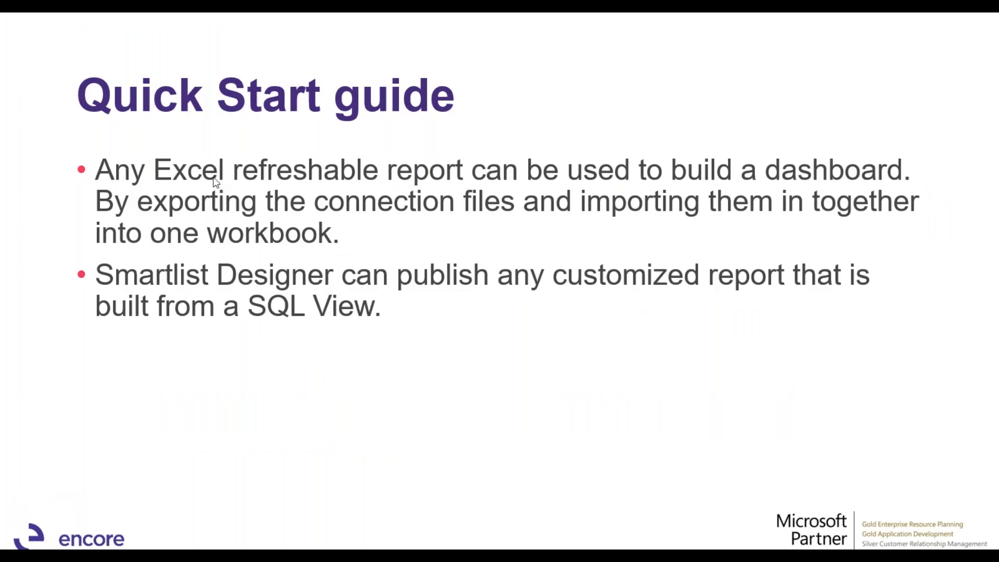
{"action": "left_click", "coordinate": [366, 348]}
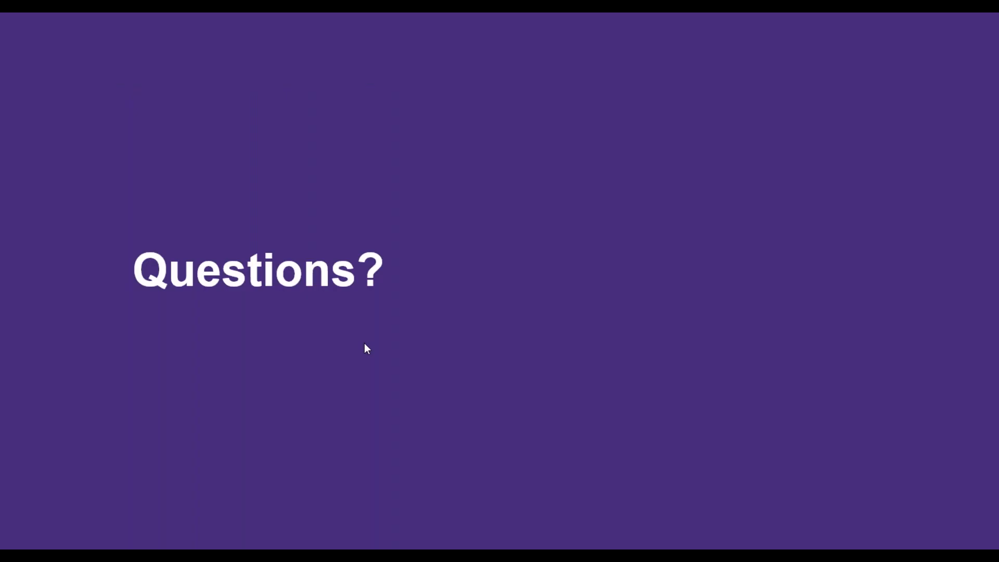